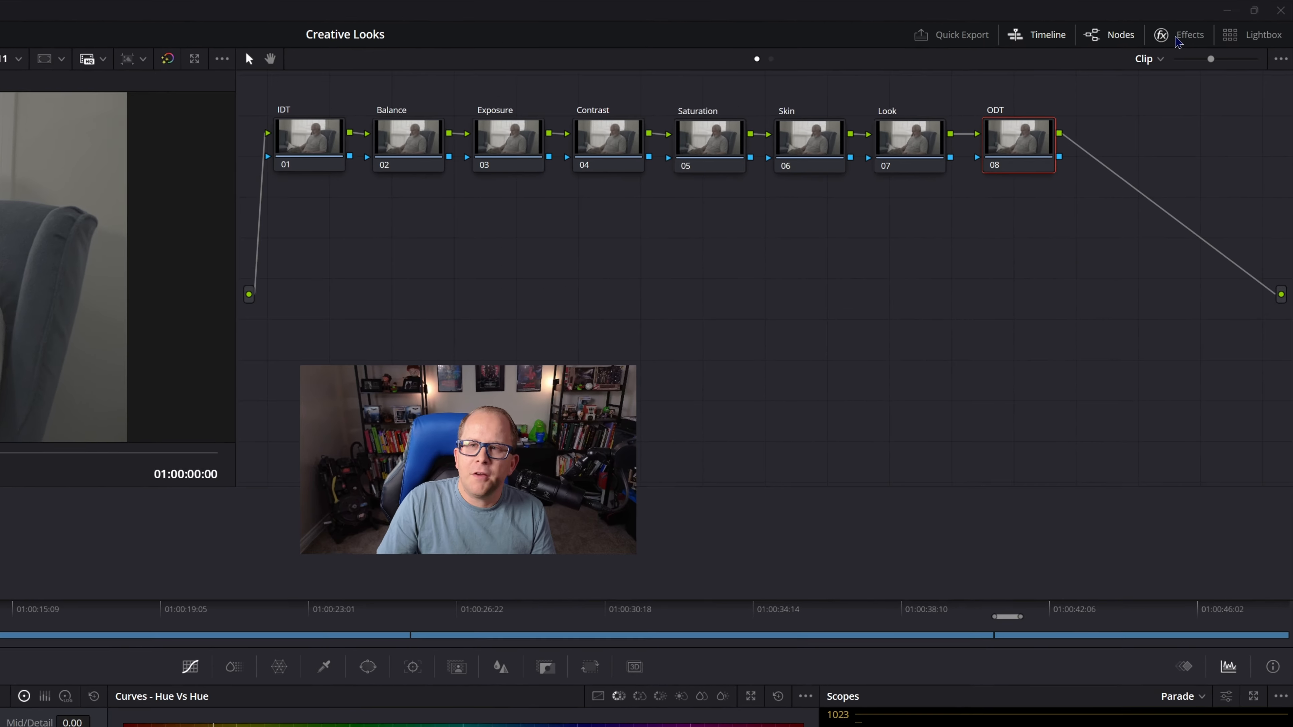
Step: Find the Color Space Transform effect by searching for "color spa" and apply it to the IDT node
{"action": "left_click", "coordinate": [1217, 26]}
{"action": "left_click_drag", "start_coordinate": [1030, 96], "coordinate": [994, 94]}
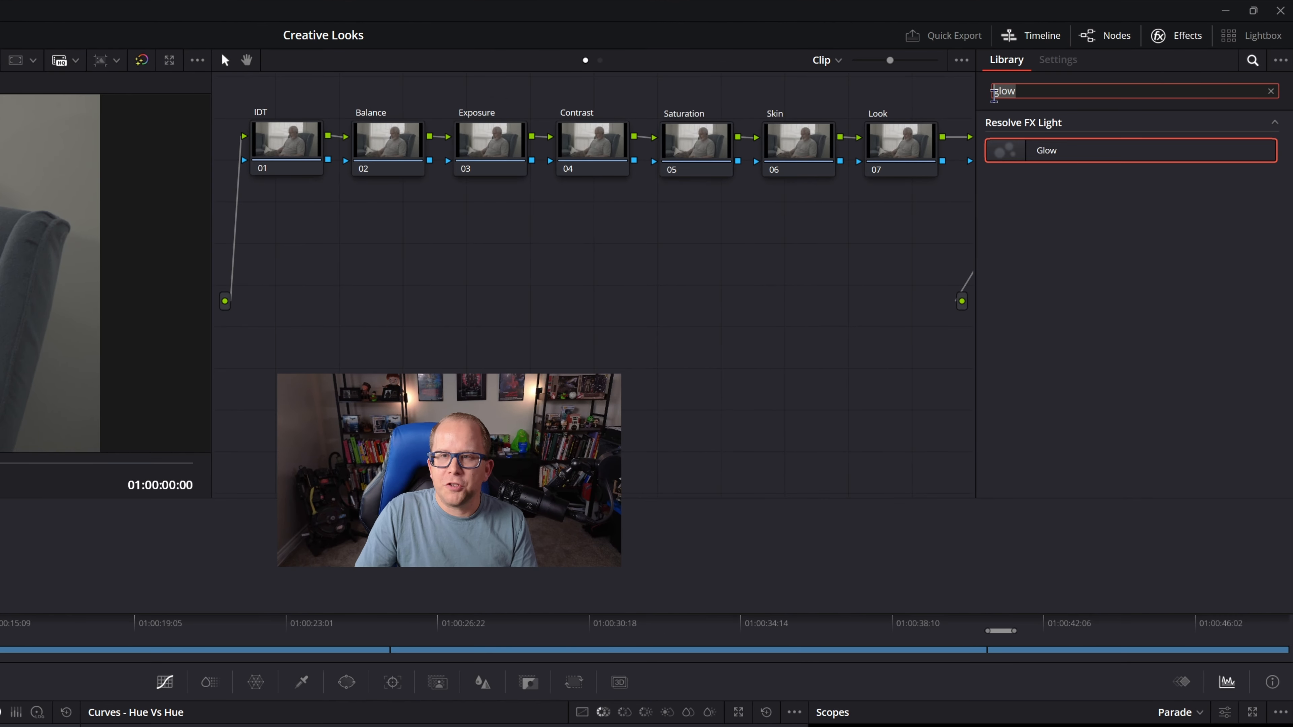
{"action": "type", "text": "colo"}
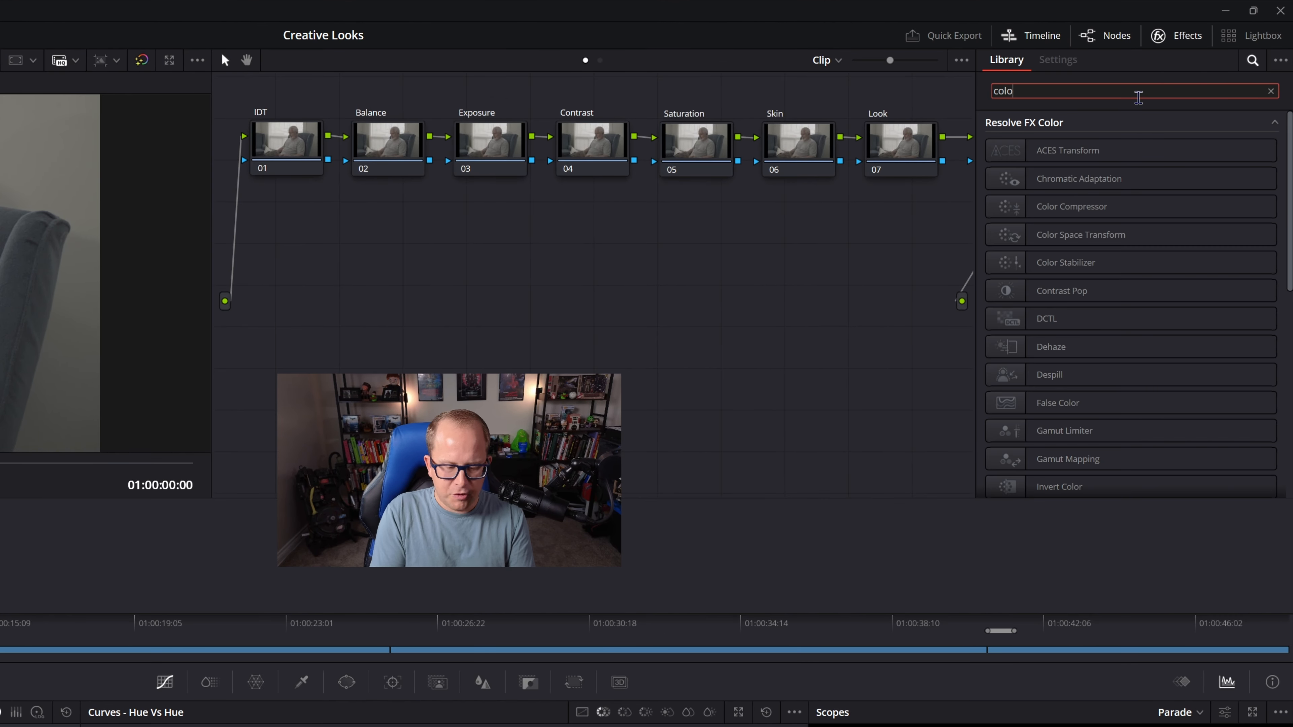
{"action": "type", "text": "r spa"}
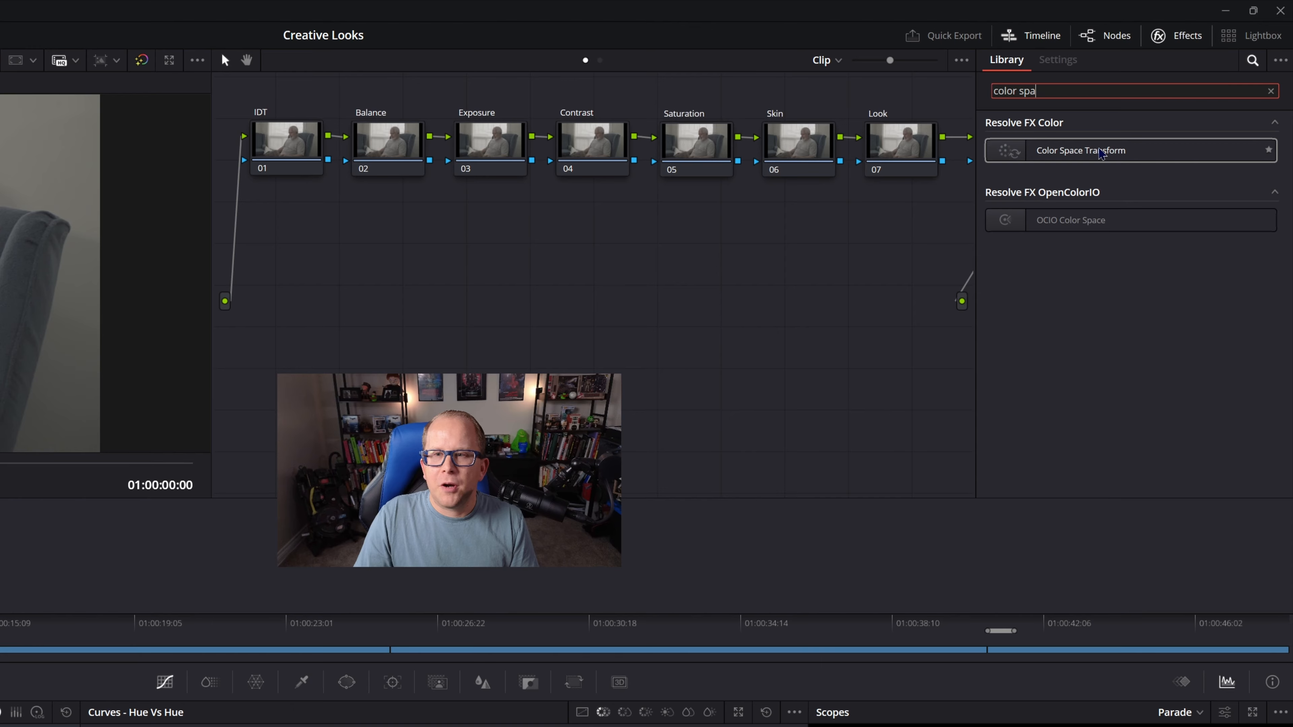
{"action": "left_click_drag", "start_coordinate": [1100, 153], "coordinate": [288, 147]}
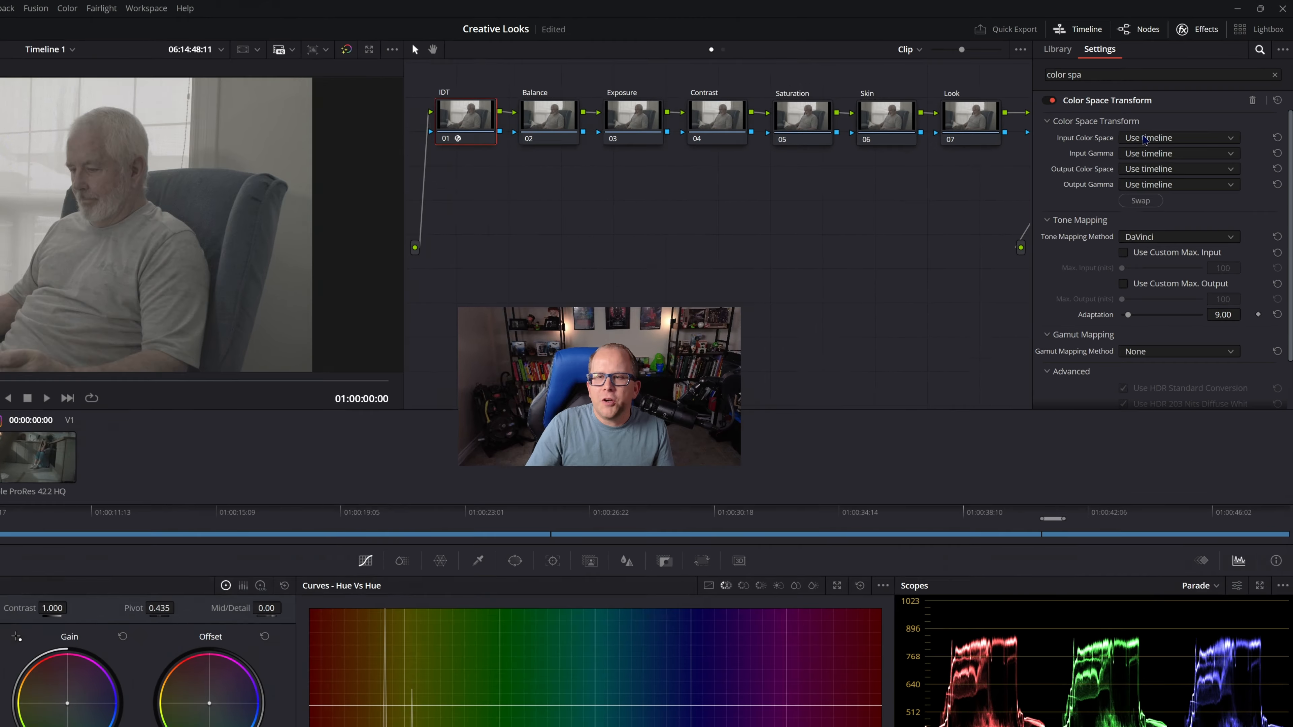
Step: Set the IDT transform's input color space to Sony S-Gamut and its input gamma to Sony S-Log2
{"action": "left_click", "coordinate": [1186, 112]}
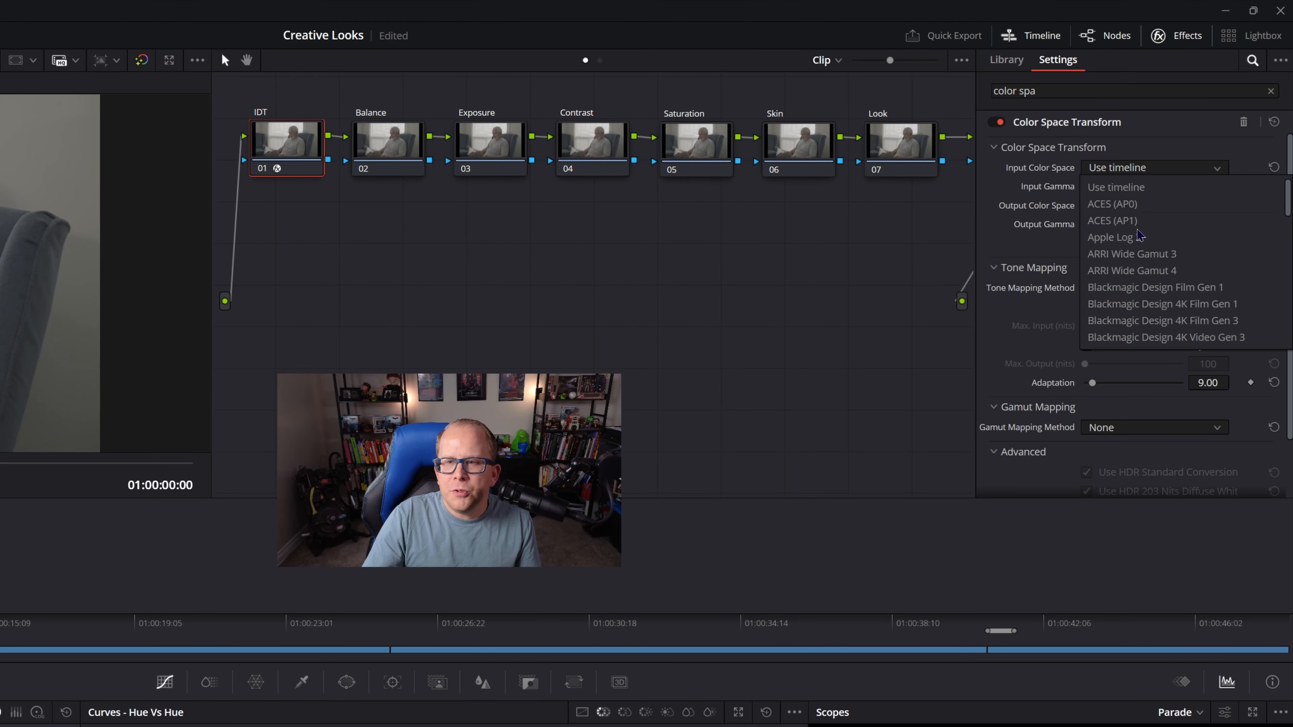
{"action": "scroll", "coordinate": [1150, 270], "scroll_direction": "down", "scroll_amount": 4}
{"action": "scroll", "coordinate": [1153, 270], "scroll_direction": "down", "scroll_amount": 8}
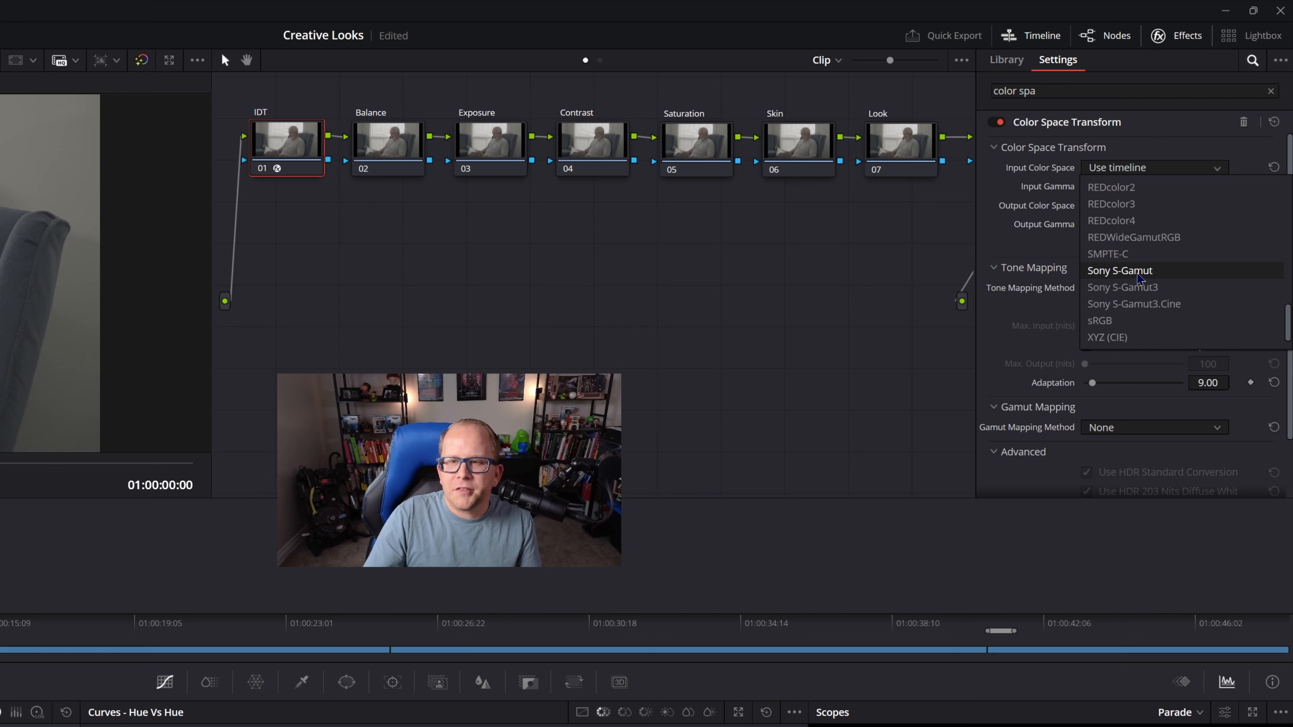
{"action": "left_click", "coordinate": [1153, 270]}
{"action": "left_click", "coordinate": [1151, 186]}
{"action": "scroll", "coordinate": [1173, 297], "scroll_direction": "down", "scroll_amount": 3}
{"action": "scroll", "coordinate": [1173, 296], "scroll_direction": "down", "scroll_amount": 6}
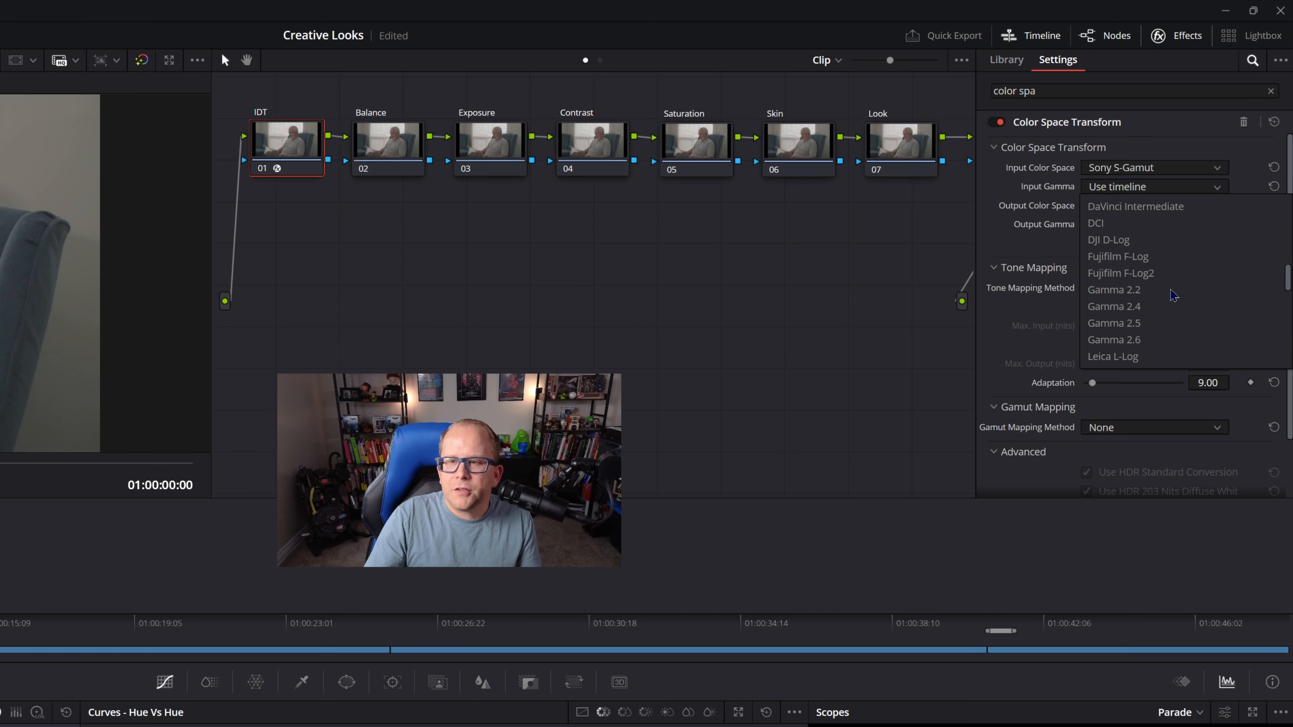
{"action": "scroll", "coordinate": [1173, 295], "scroll_direction": "down", "scroll_amount": 3}
{"action": "left_click", "coordinate": [1170, 328]}
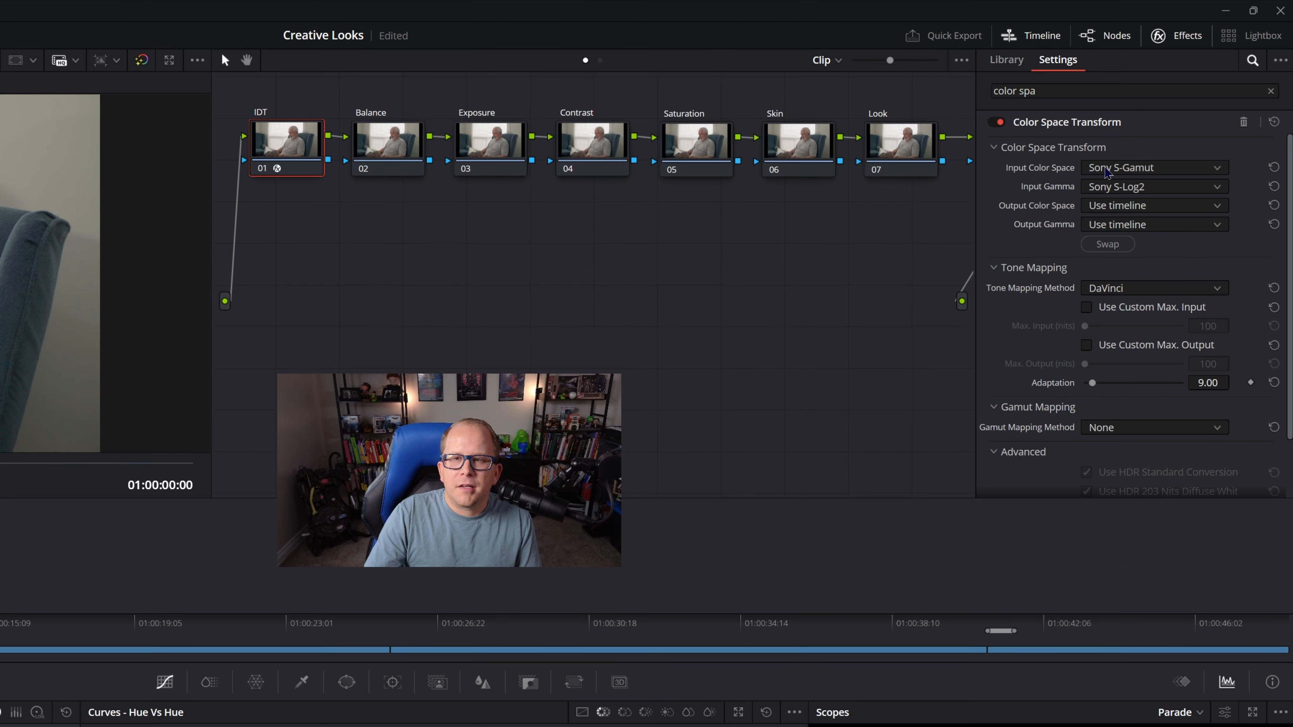
Step: Examine the other camera formats offered for the IDT transform's input color space and input gamma
{"action": "left_click", "coordinate": [1129, 171]}
{"action": "scroll", "coordinate": [1165, 265], "scroll_direction": "up", "scroll_amount": 10}
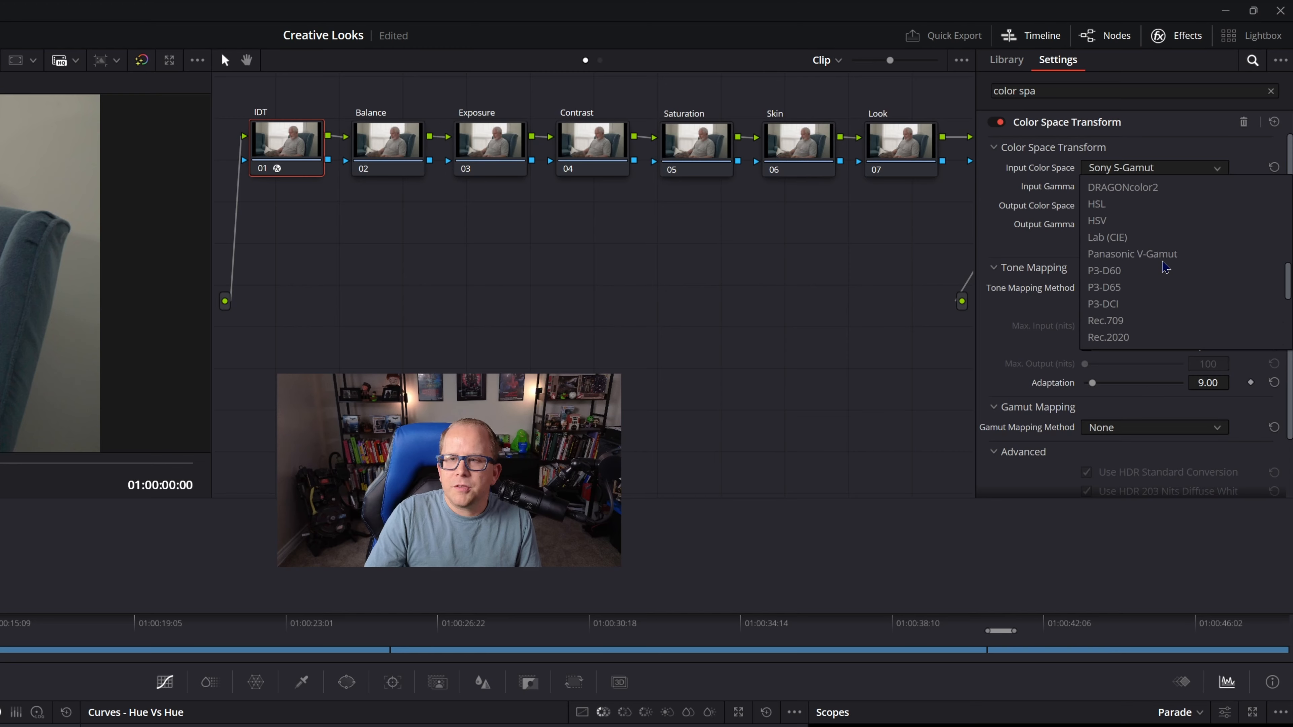
{"action": "scroll", "coordinate": [1165, 267], "scroll_direction": "up", "scroll_amount": 5}
{"action": "scroll", "coordinate": [1161, 259], "scroll_direction": "down", "scroll_amount": 2}
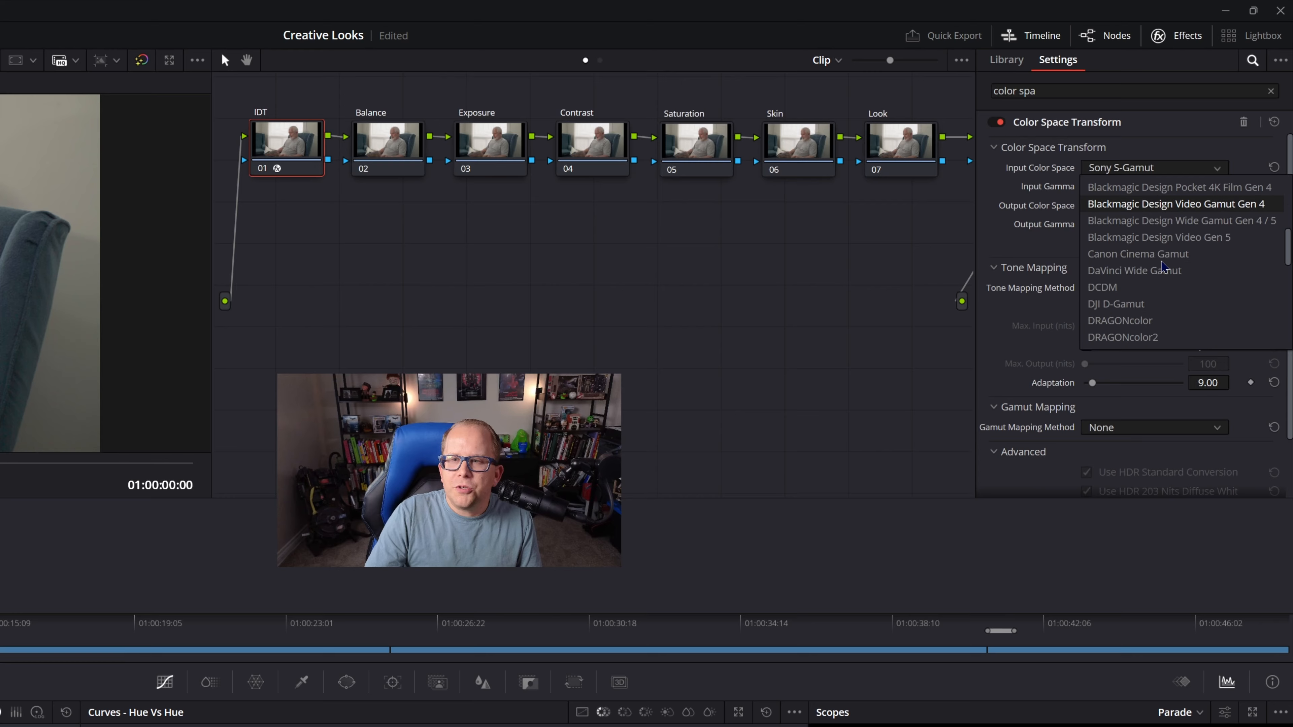
{"action": "scroll", "coordinate": [1161, 257], "scroll_direction": "up", "scroll_amount": 2}
{"action": "left_click", "coordinate": [1175, 148]}
{"action": "left_click", "coordinate": [1181, 186]}
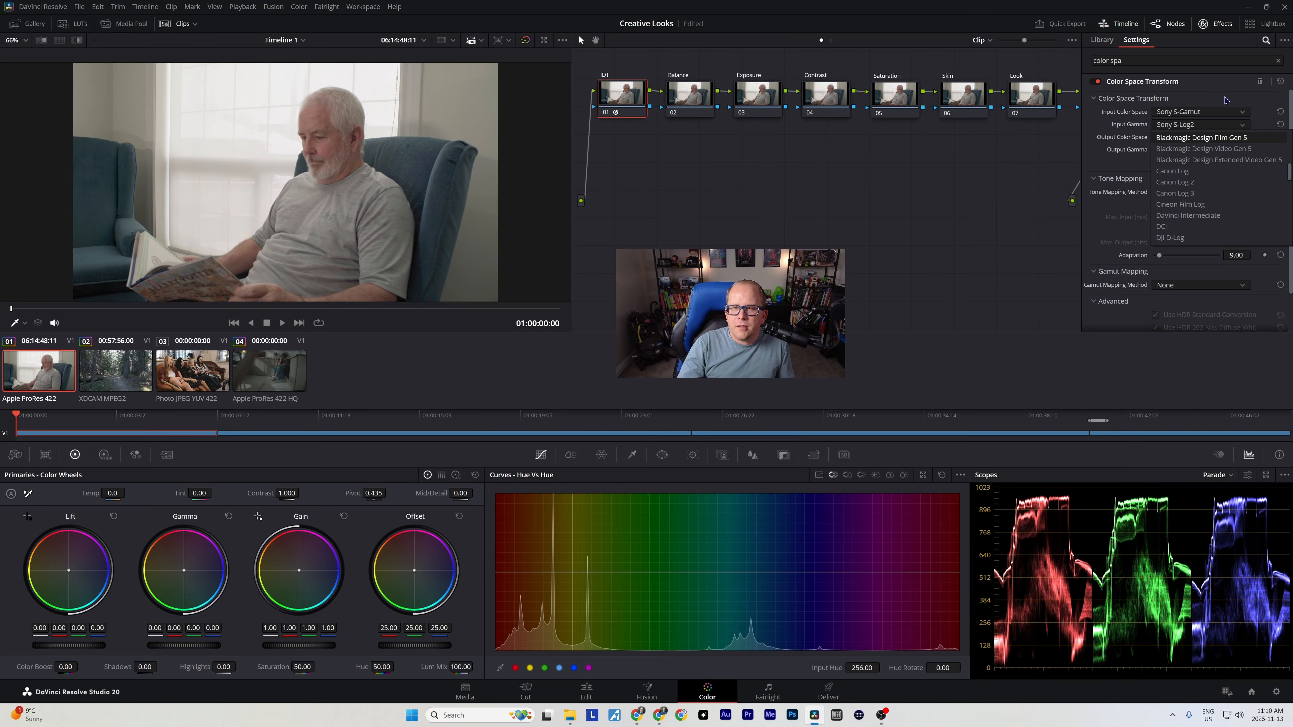
{"action": "left_click", "coordinate": [1192, 150]}
{"action": "left_click", "coordinate": [1224, 99]}
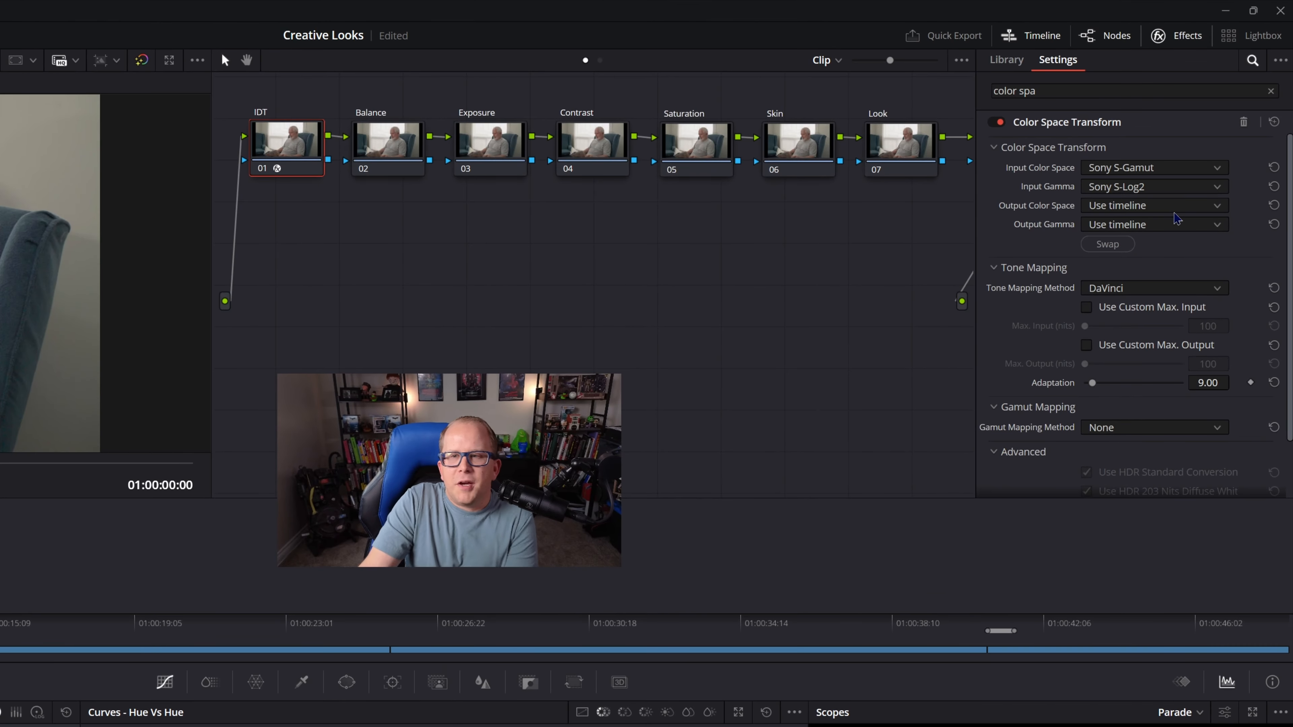
Step: Set the IDT transform's output color space to DaVinci Wide Gamut and its output gamma to DaVinci Intermediate
{"action": "left_click", "coordinate": [1175, 210]}
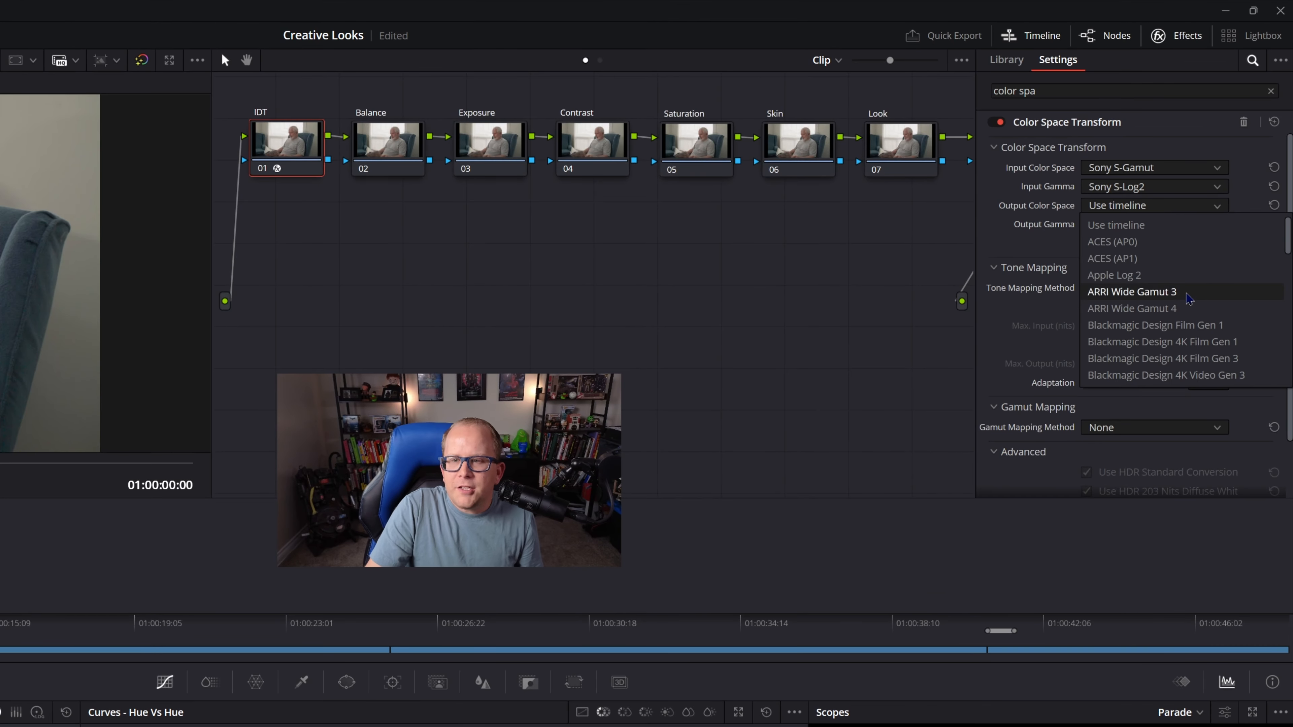
{"action": "scroll", "coordinate": [1189, 298], "scroll_direction": "down", "scroll_amount": 5}
{"action": "left_click", "coordinate": [1181, 275]}
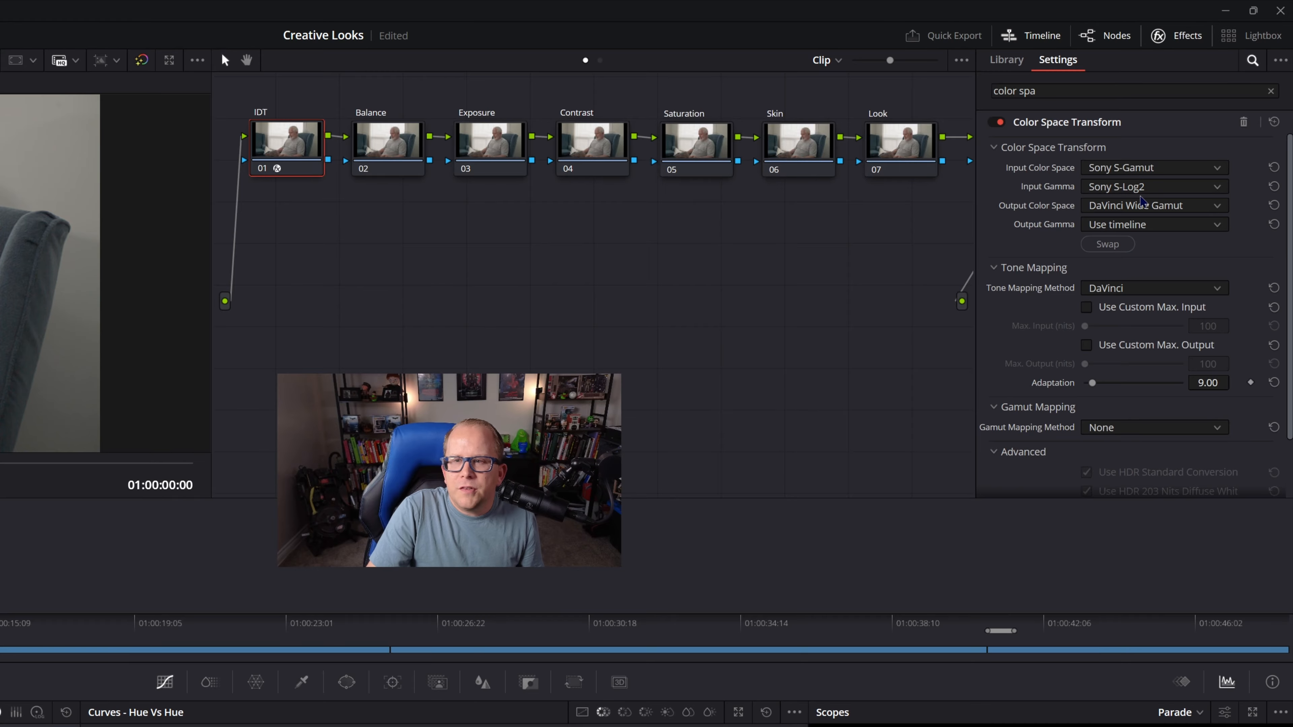
{"action": "left_click", "coordinate": [1149, 226]}
{"action": "scroll", "coordinate": [1162, 290], "scroll_direction": "down", "scroll_amount": 5}
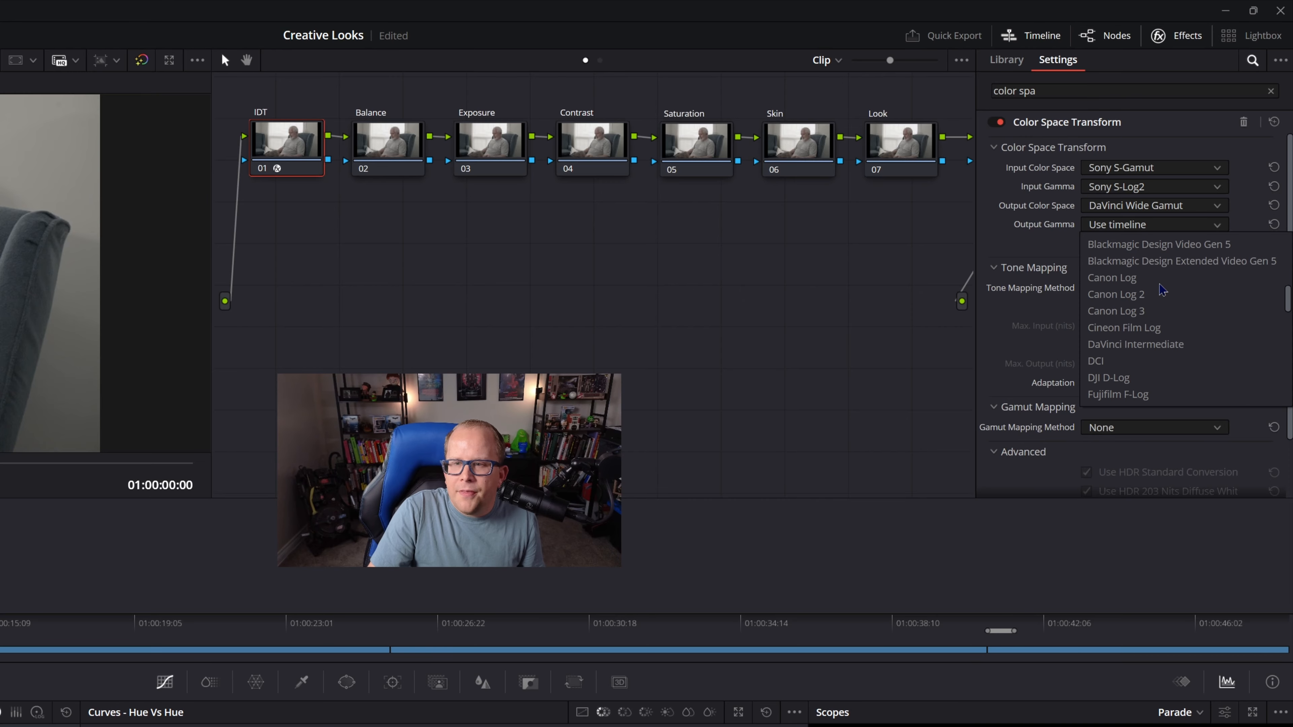
{"action": "left_click", "coordinate": [1135, 344]}
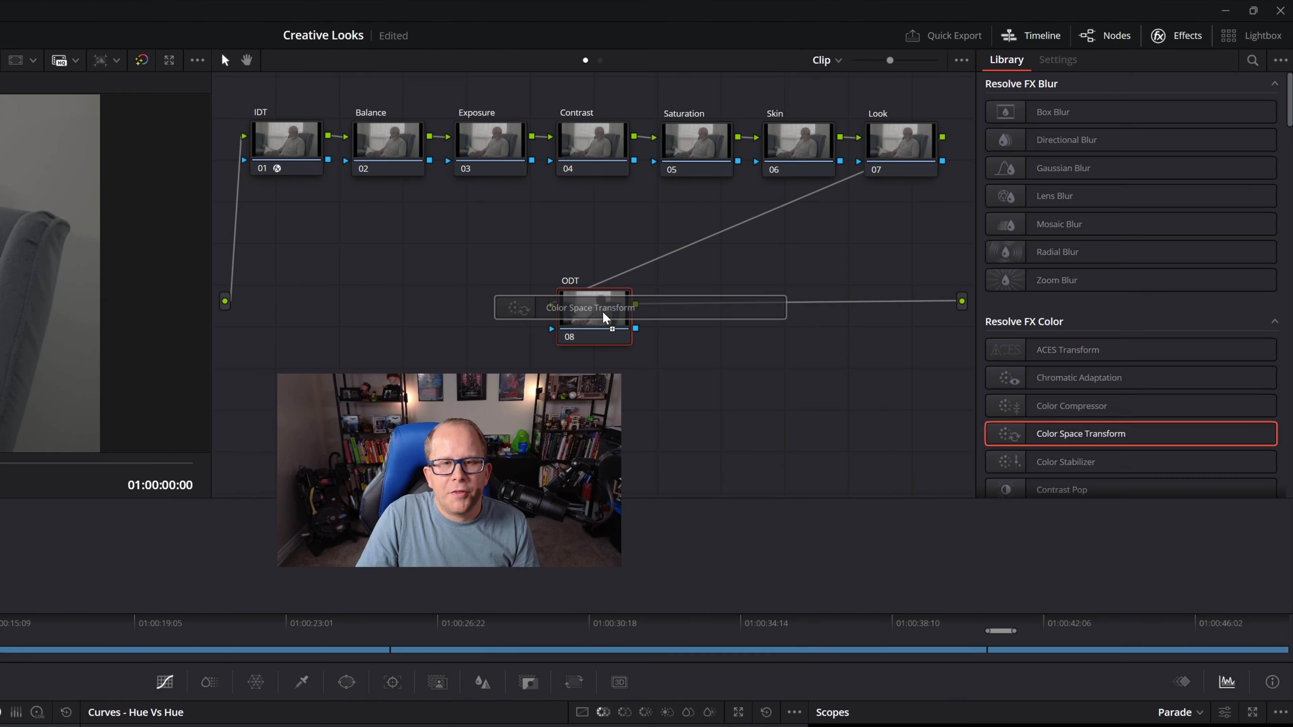
Step: Apply a Color Space Transform to the ODT node, with DaVinci Wide Gamut as input color space and DaVinci Intermediate as input gamma
{"action": "left_click", "coordinate": [832, 207]}
{"action": "left_click", "coordinate": [1135, 130]}
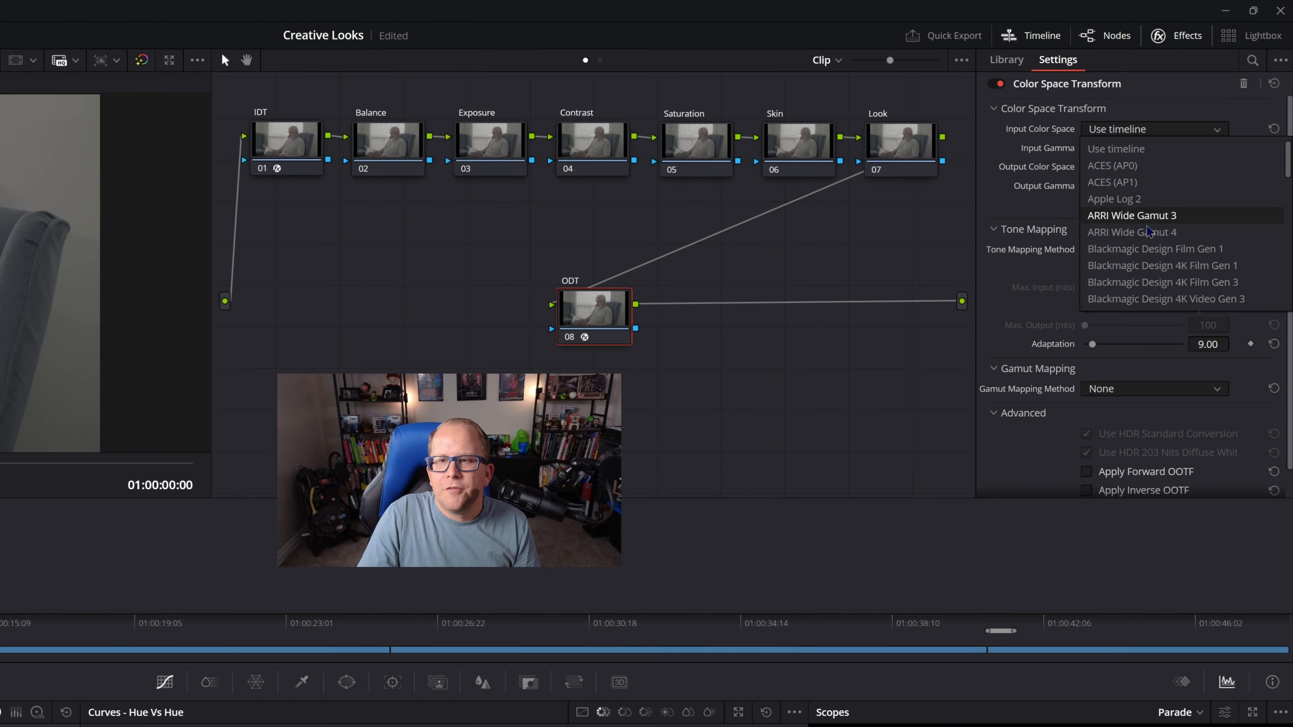
{"action": "scroll", "coordinate": [1151, 232], "scroll_direction": "down", "scroll_amount": 5}
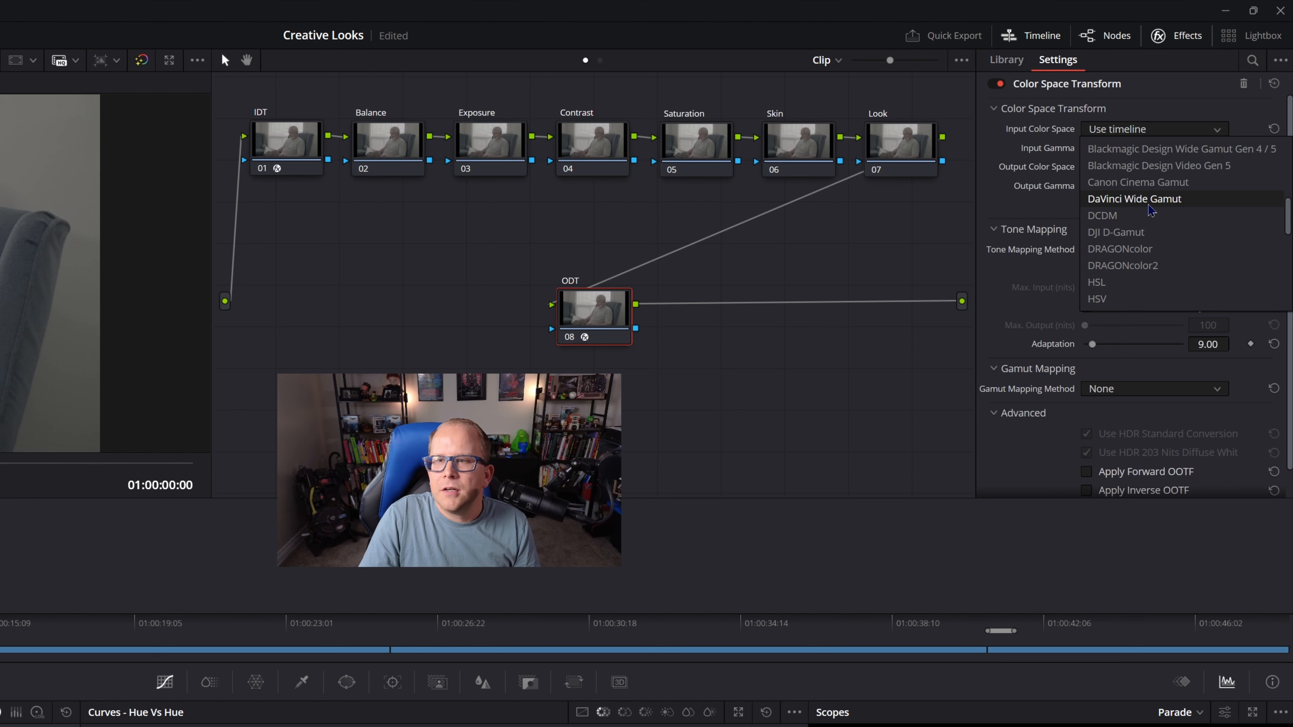
{"action": "left_click", "coordinate": [1152, 203]}
{"action": "left_click", "coordinate": [1146, 149]}
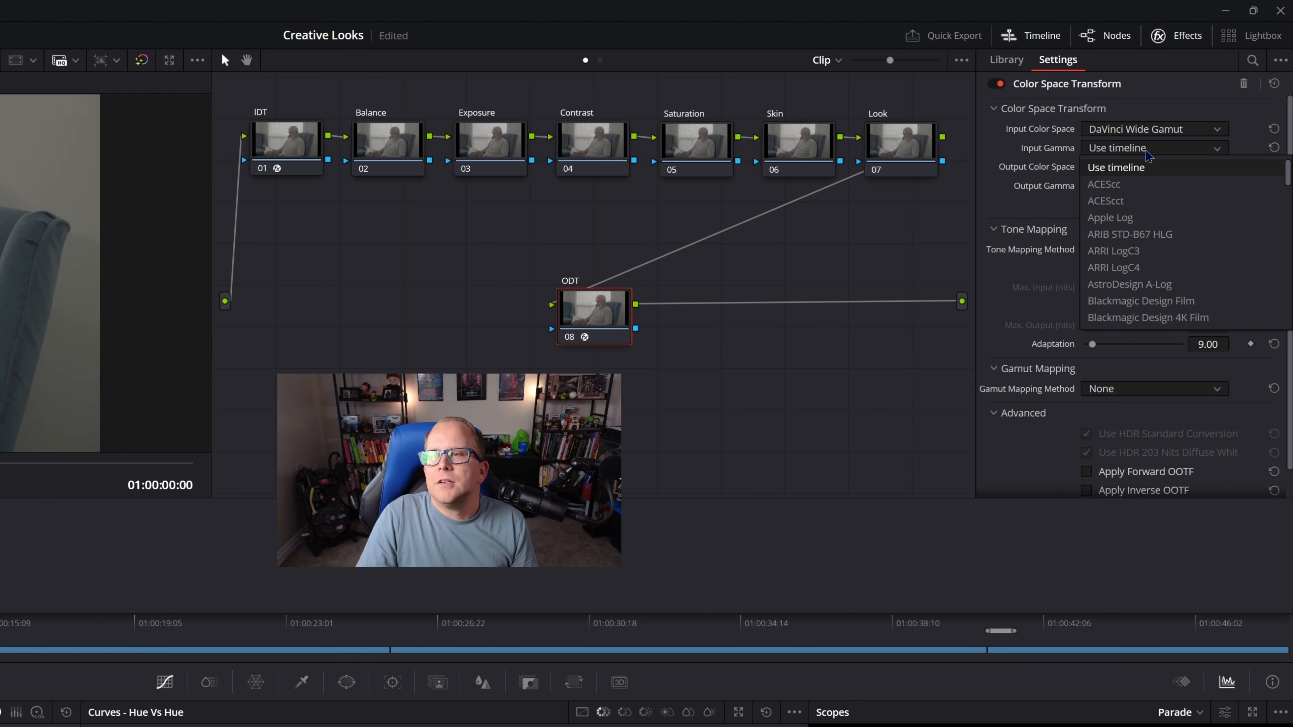
{"action": "scroll", "coordinate": [1164, 233], "scroll_direction": "down", "scroll_amount": 5}
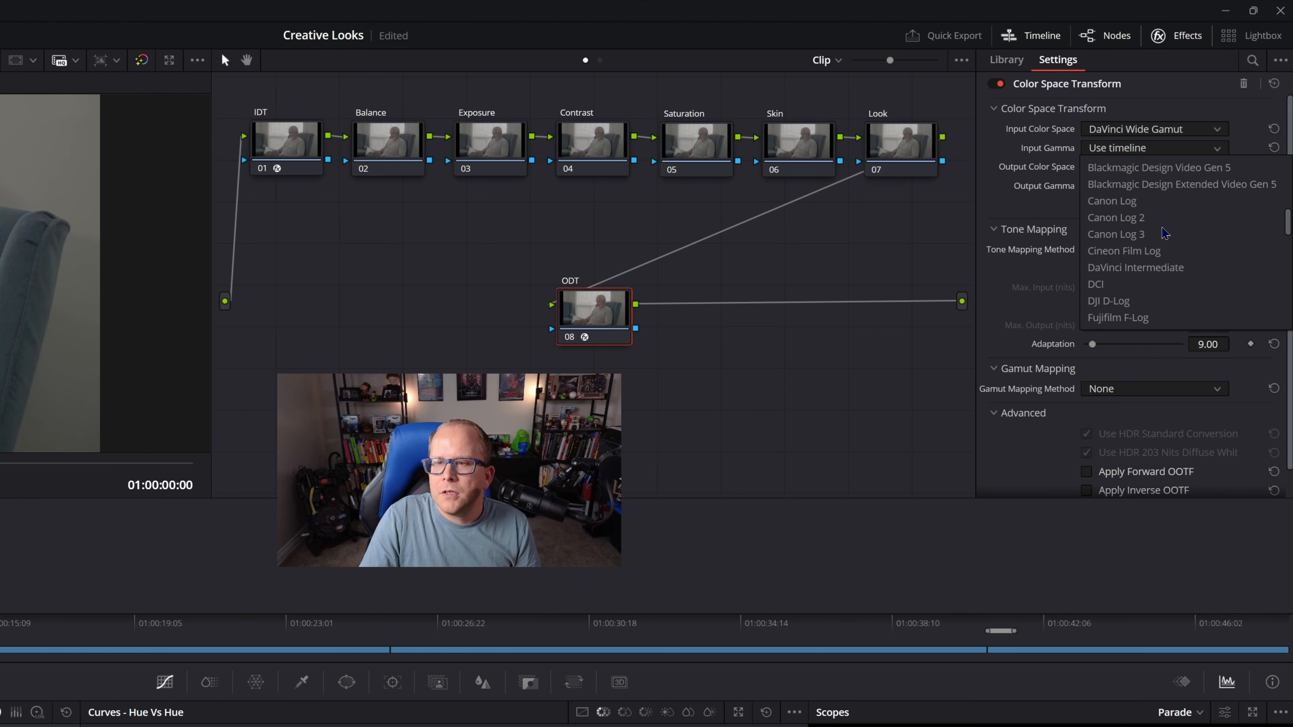
{"action": "left_click", "coordinate": [1161, 268]}
Step: Set the ODT transform's output color space to Rec.709 and its output gamma to Gamma 2.4
{"action": "left_click", "coordinate": [1182, 169]}
{"action": "scroll", "coordinate": [1165, 253], "scroll_direction": "down", "scroll_amount": 10}
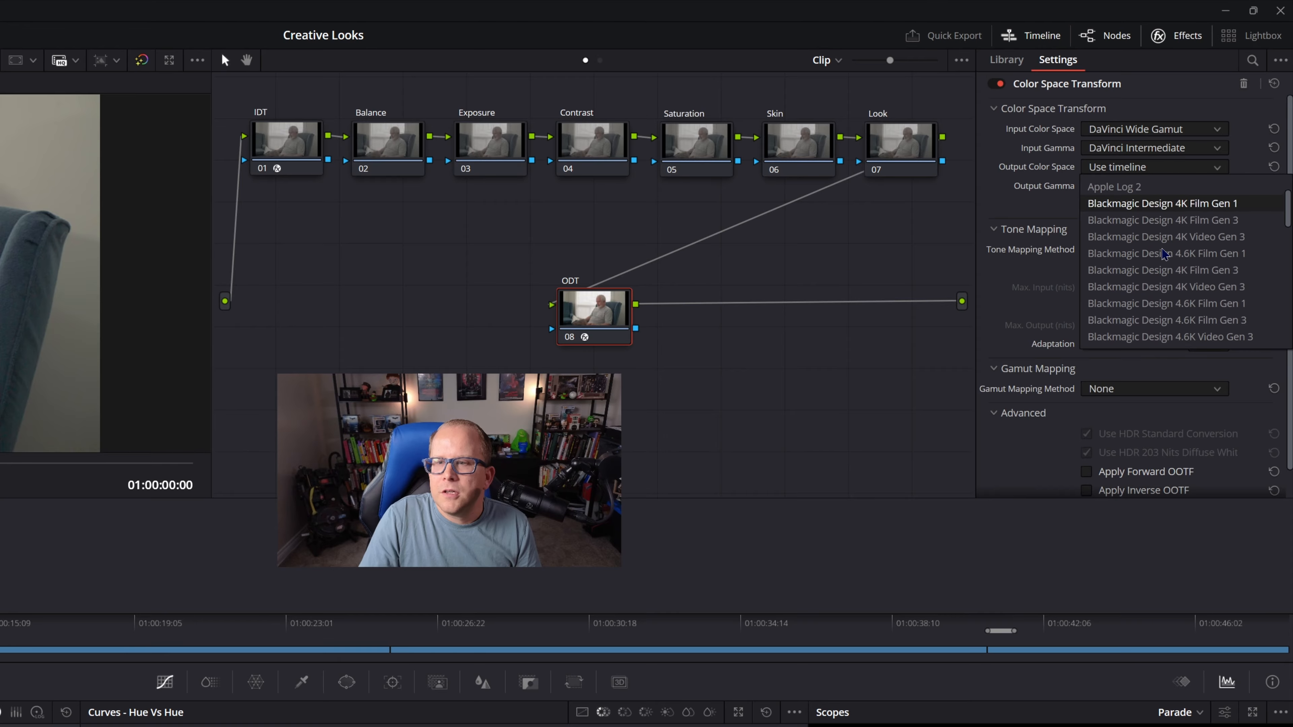
{"action": "scroll", "coordinate": [1165, 254], "scroll_direction": "down", "scroll_amount": 3}
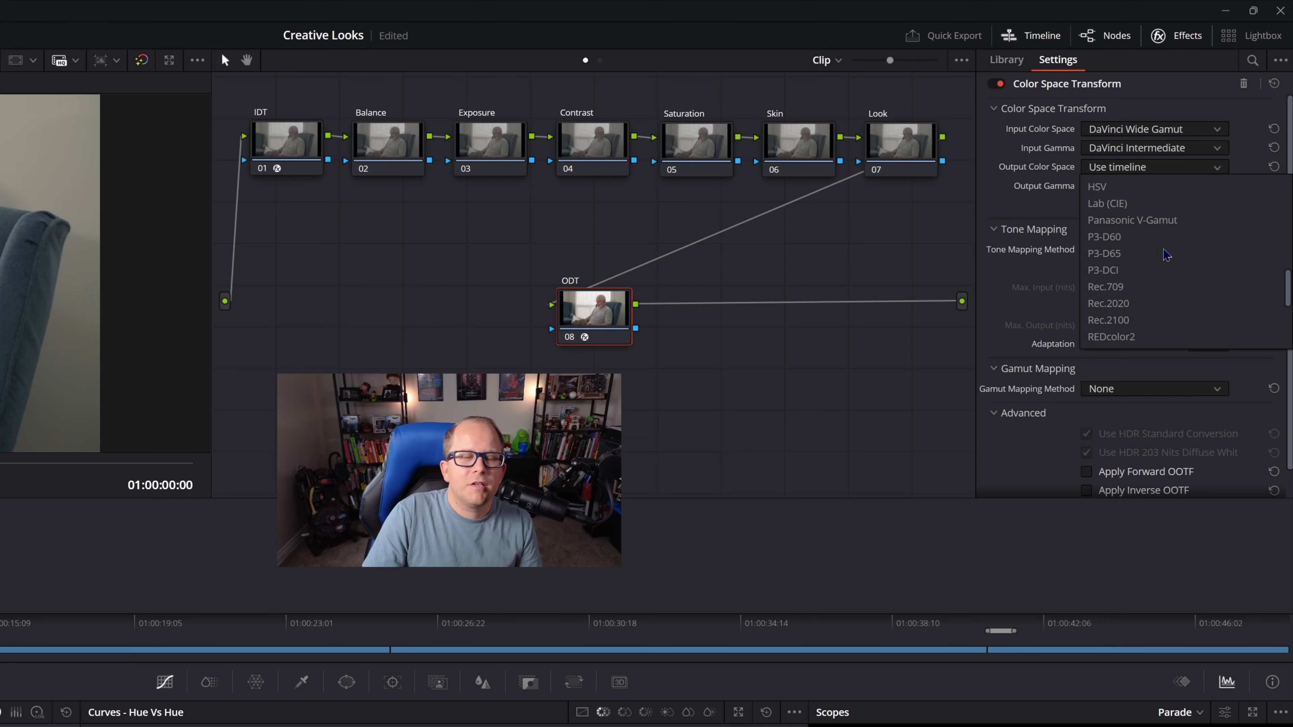
{"action": "left_click", "coordinate": [1133, 286]}
{"action": "left_click", "coordinate": [1185, 186]}
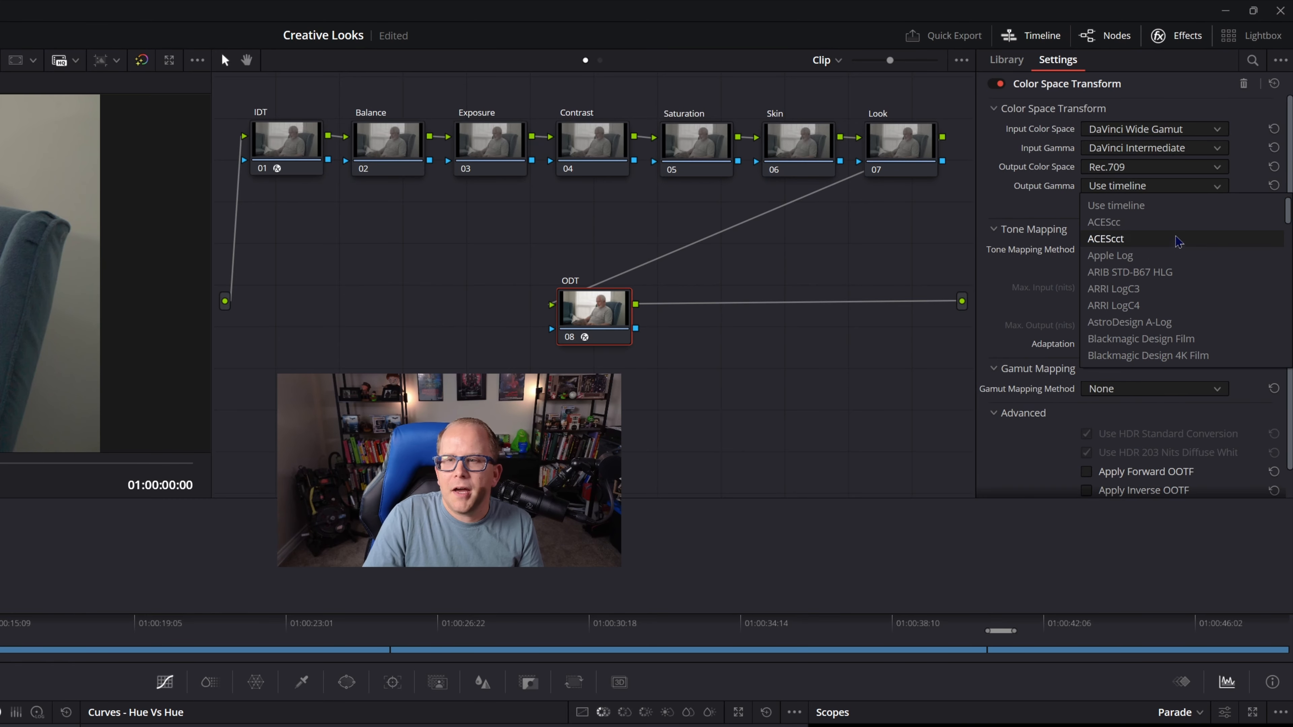
{"action": "scroll", "coordinate": [1177, 269], "scroll_direction": "down", "scroll_amount": 5}
{"action": "scroll", "coordinate": [1177, 269], "scroll_direction": "down", "scroll_amount": 3}
{"action": "left_click", "coordinate": [1173, 257]}
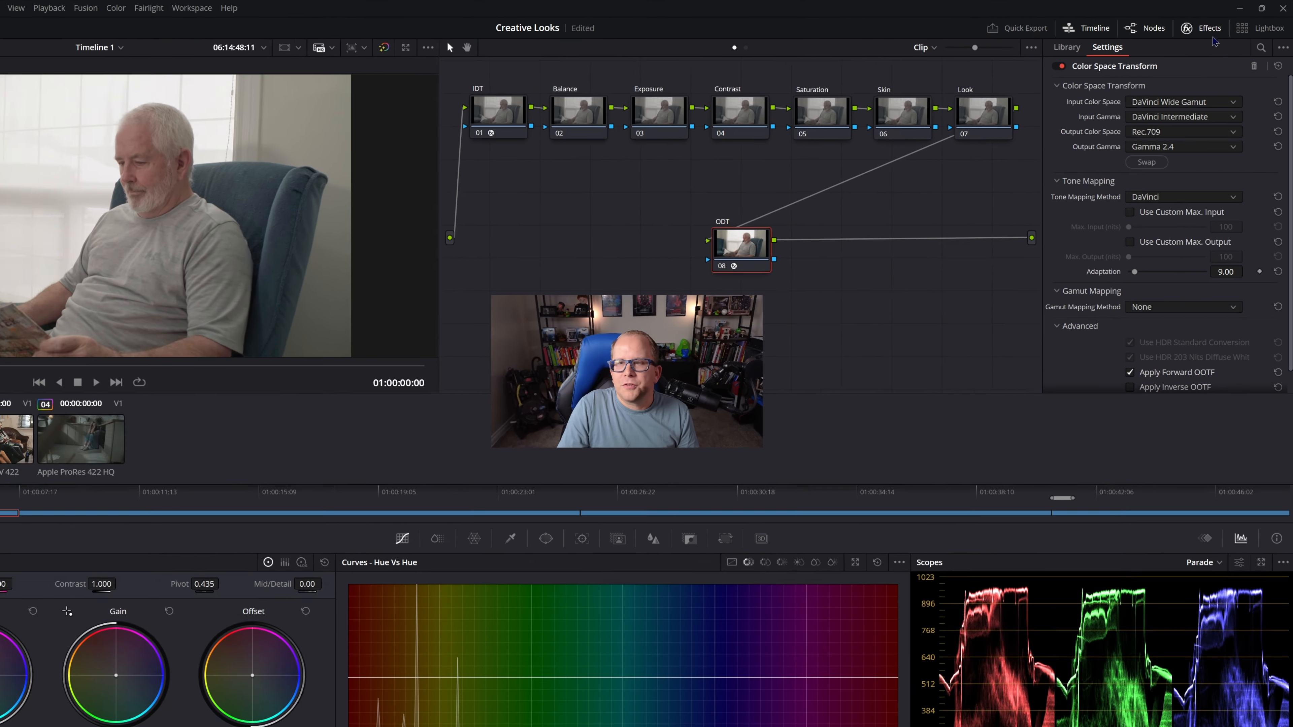
Step: Move the ODT node back in line after the Look node and compare the image with all grades bypassed
{"action": "left_click", "coordinate": [1210, 29]}
{"action": "left_click_drag", "start_coordinate": [1105, 115], "coordinate": [1074, 115]}
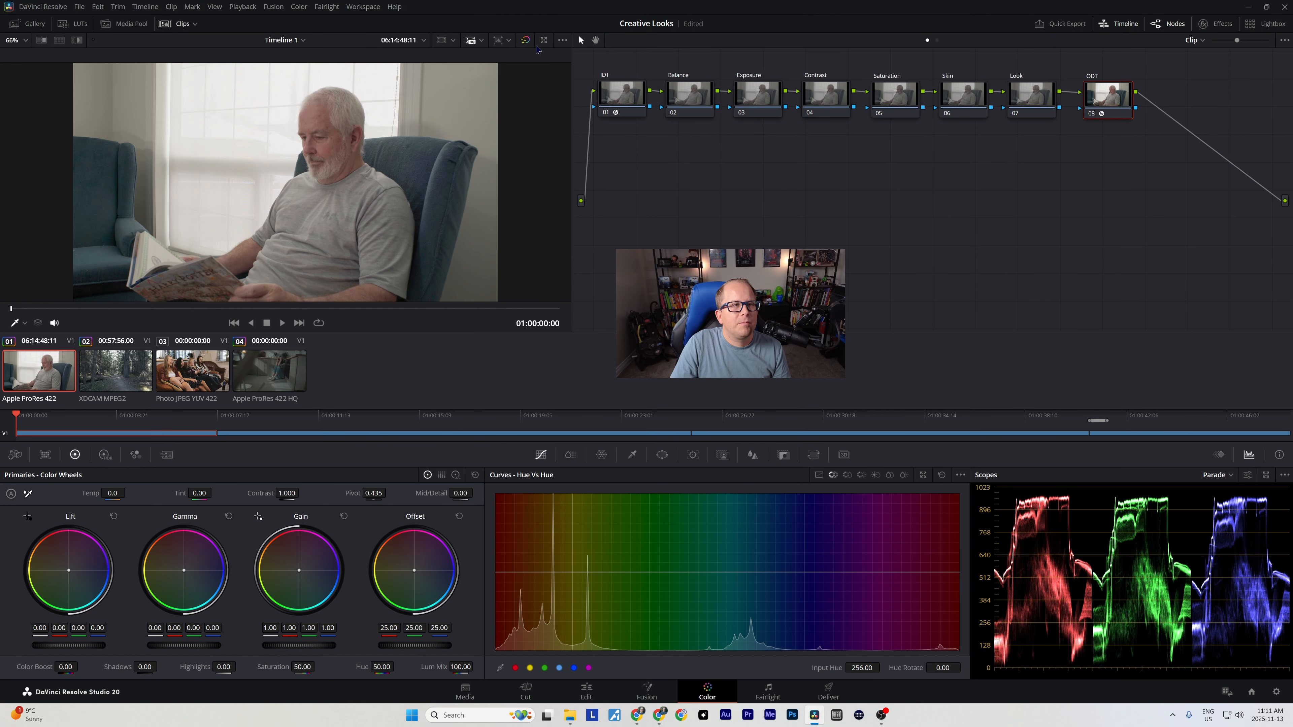
{"action": "left_click", "coordinate": [526, 43]}
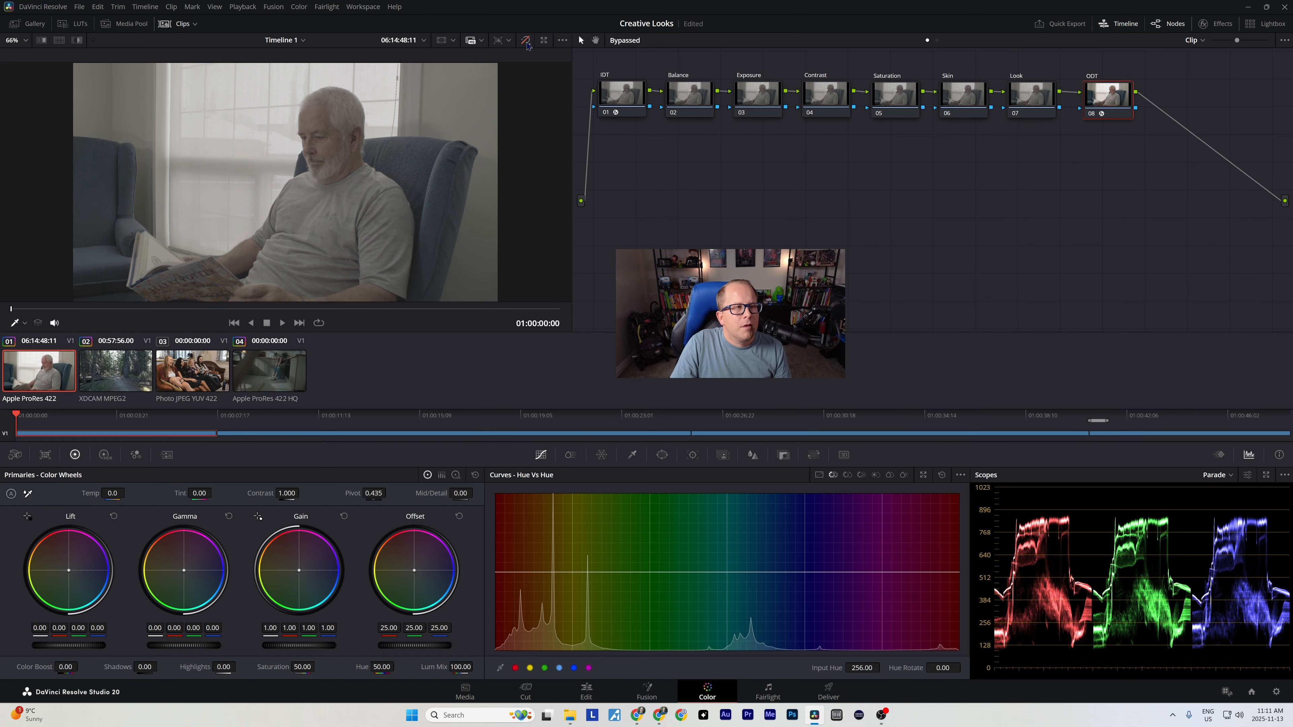
{"action": "left_click", "coordinate": [527, 44]}
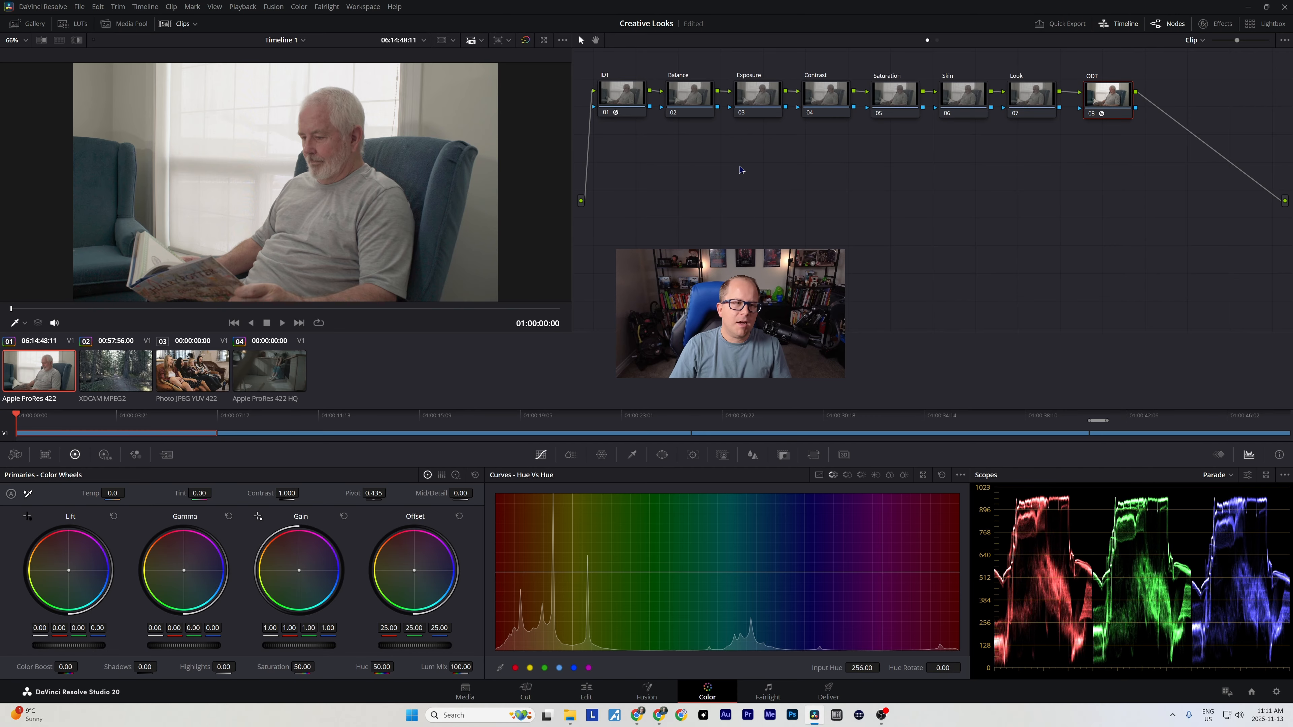
Step: Warm the midtones on the Look node by pushing the Gamma color balance slightly toward yellow, to about -0.01 blue
{"action": "left_click", "coordinate": [704, 114]}
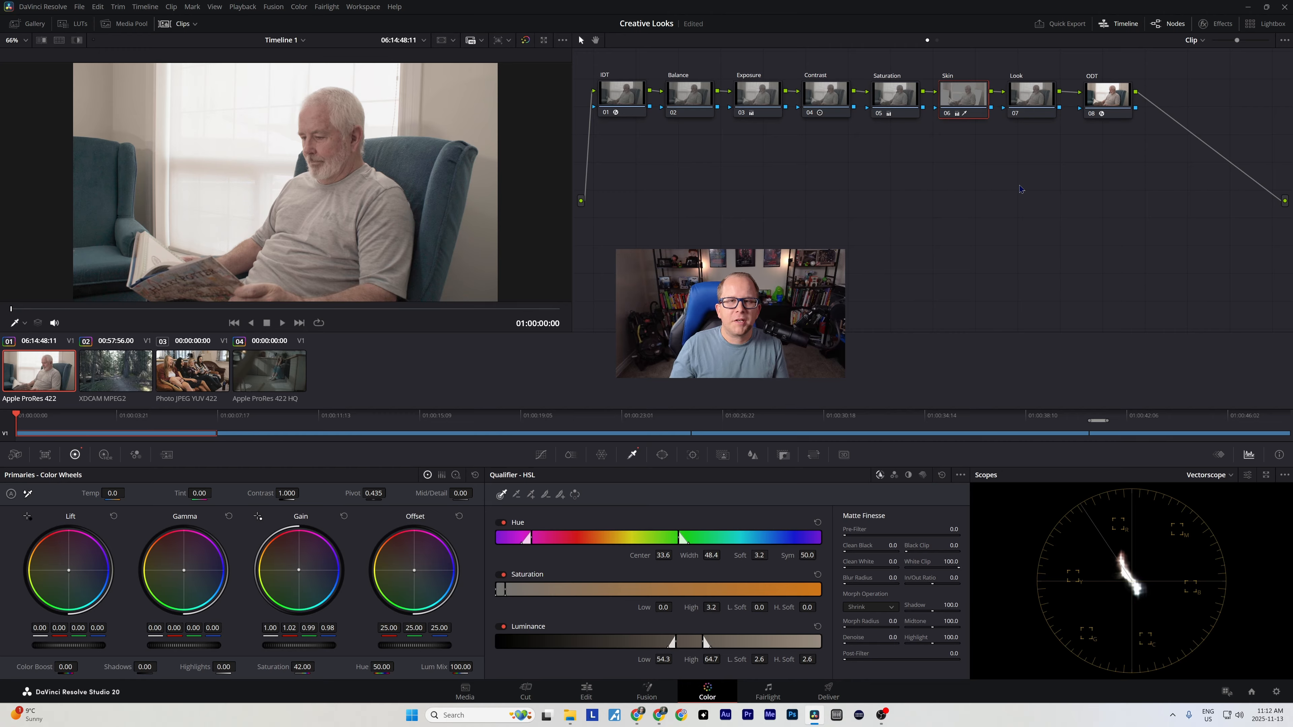
{"action": "left_click", "coordinate": [1037, 95]}
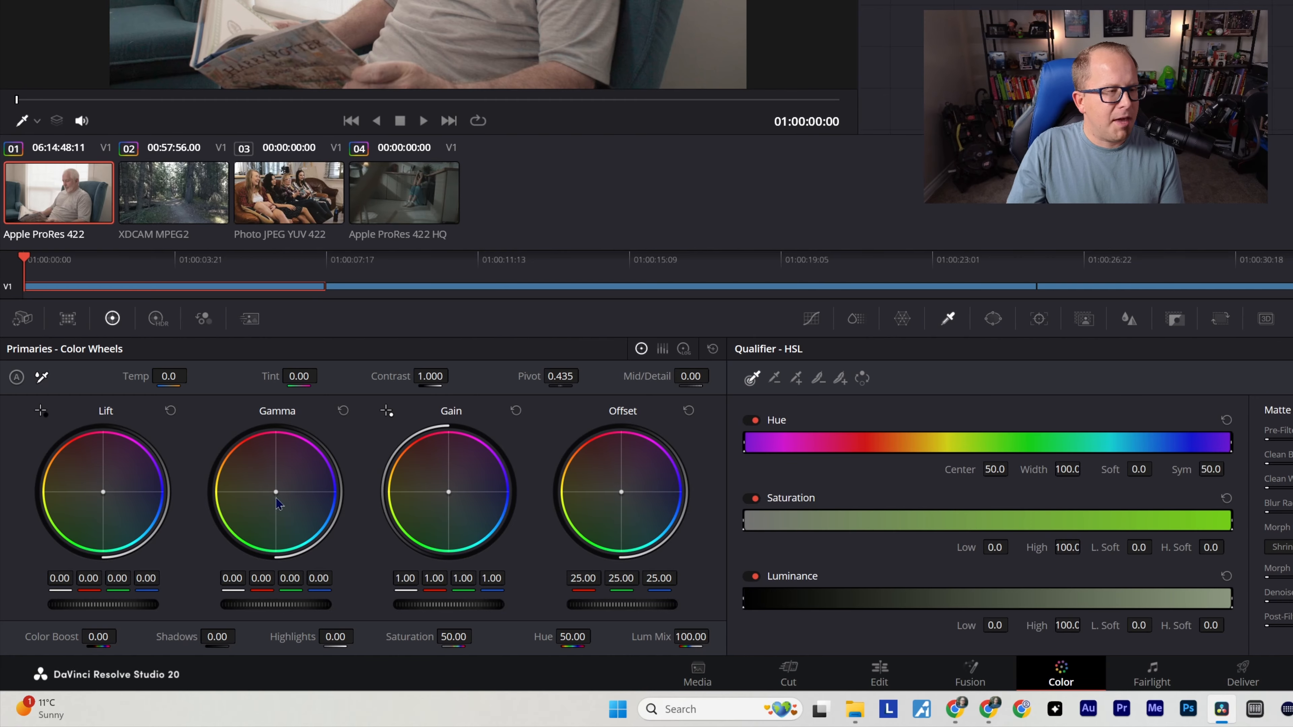
{"action": "left_click_drag", "start_coordinate": [276, 499], "coordinate": [274, 499]}
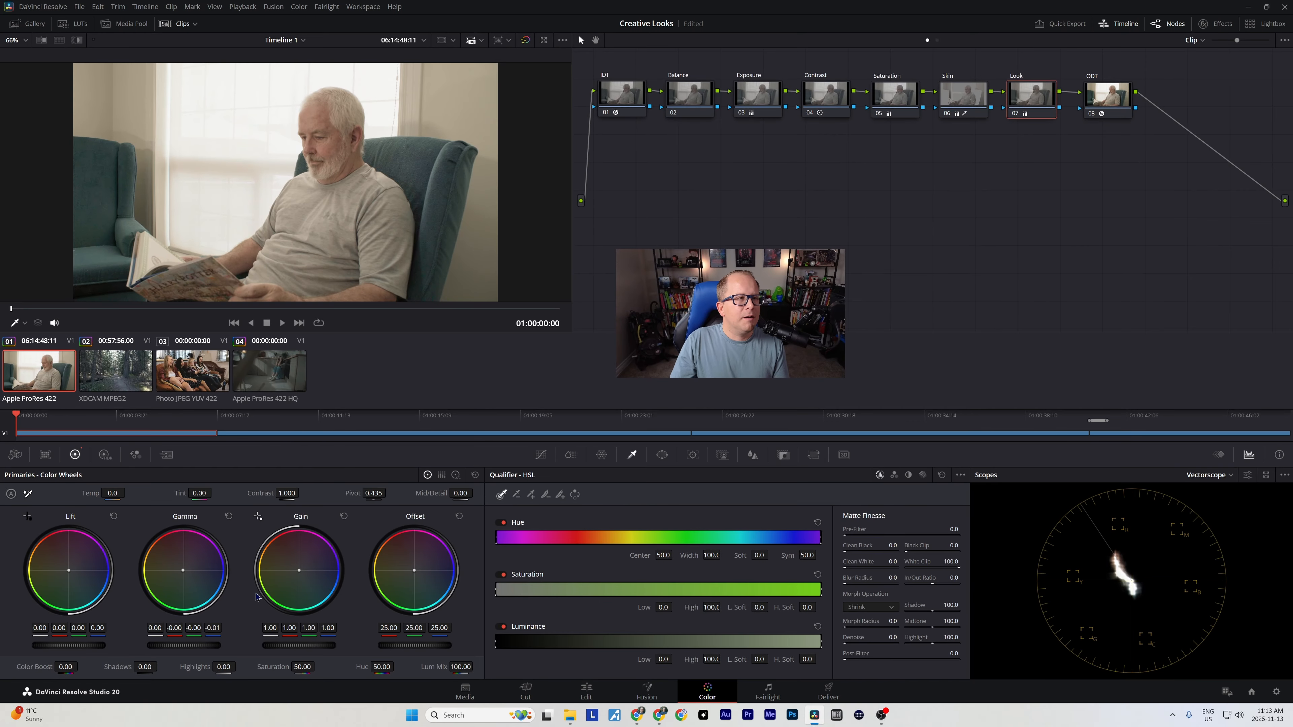
Step: Toggle the Look node off and on several times to compare the image with and without the warm midtones
{"action": "key", "text": "ctrl+d"}
{"action": "key", "text": "ctrl+d"}
{"action": "key", "text": "ctrl+d"}
{"action": "key", "text": "ctrl+d"}
{"action": "key", "text": "ctrl+d"}
{"action": "key", "text": "ctrl+d"}
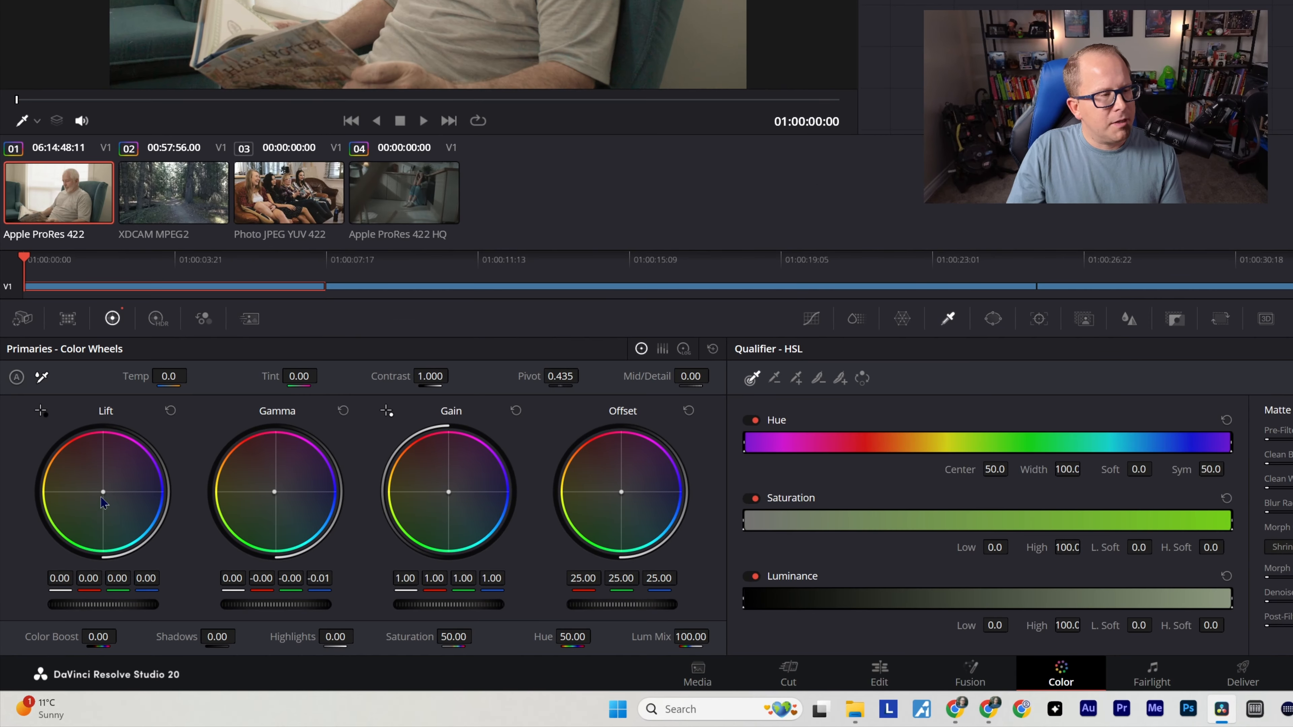
Step: On the Look node, push Lift toward teal-blue, about -0.01 red and 0.01 blue, and nudge Gamma further toward orange
{"action": "left_click_drag", "start_coordinate": [103, 494], "coordinate": [103, 492]}
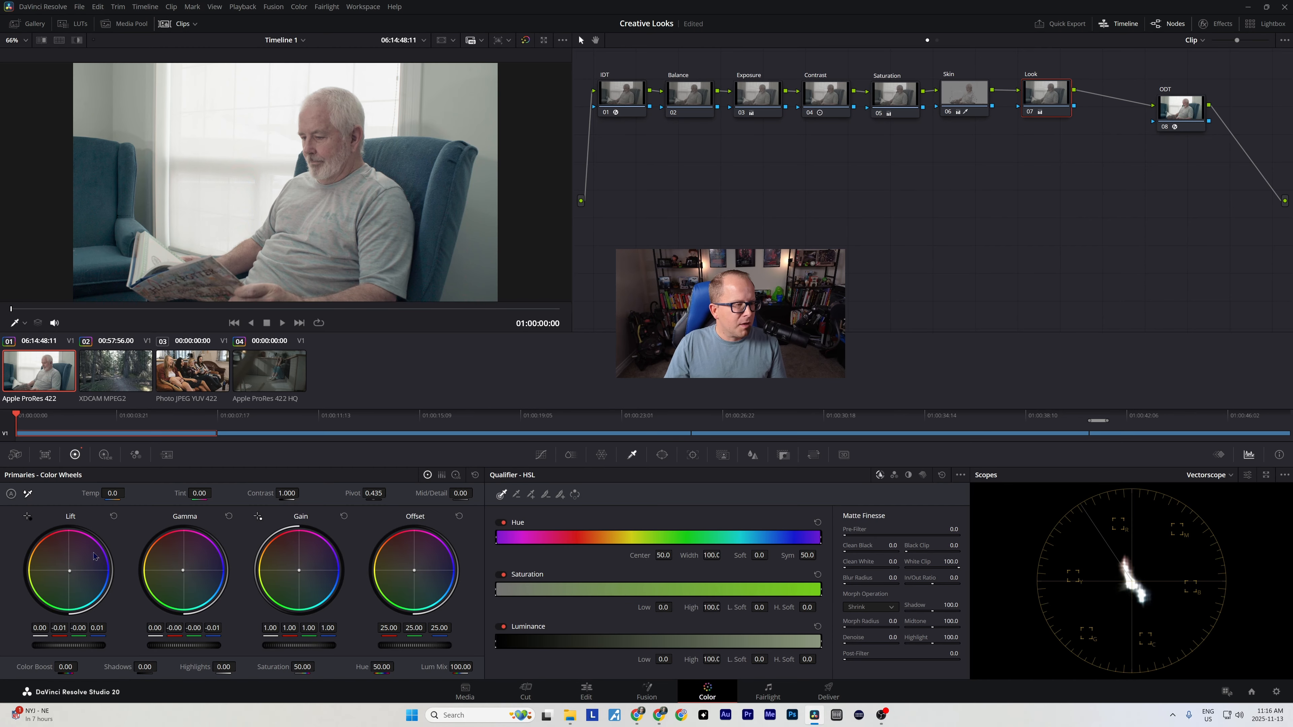
{"action": "left_click_drag", "start_coordinate": [183, 571], "coordinate": [180, 565]}
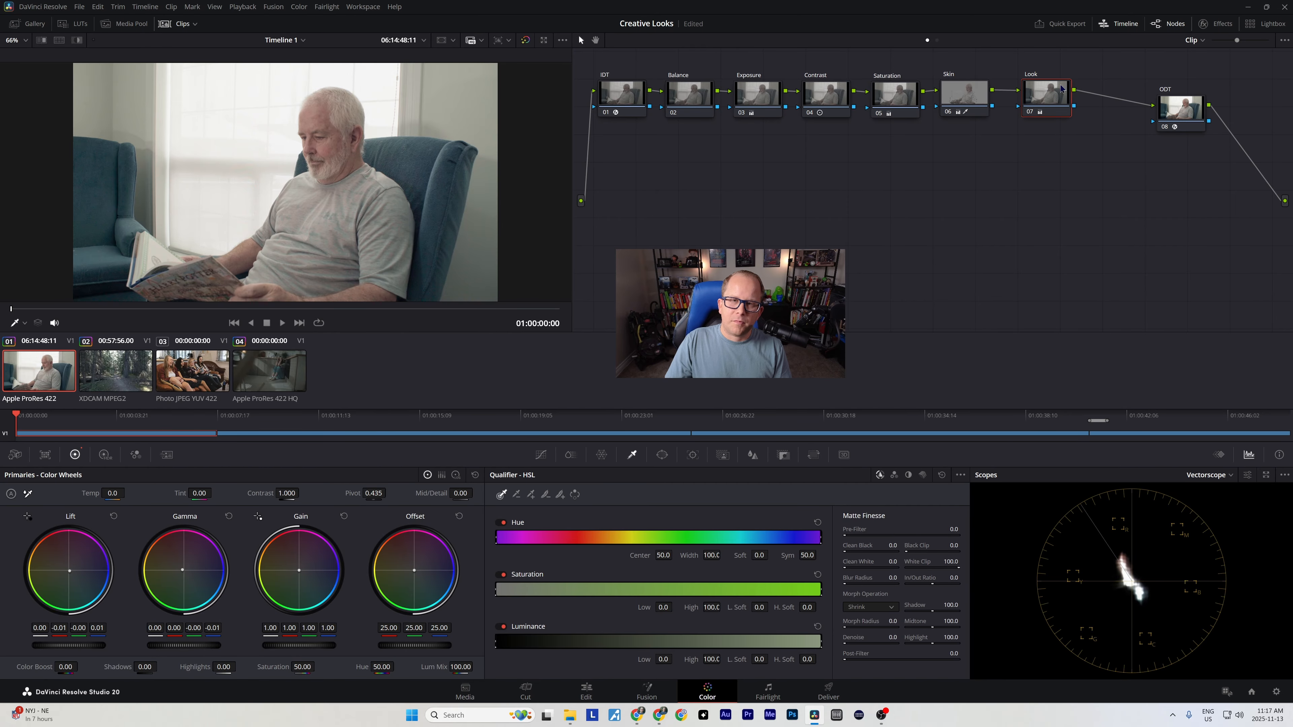
Step: Add a parallel node to the Look node and place it directly below
{"action": "right_click", "coordinate": [1047, 95]}
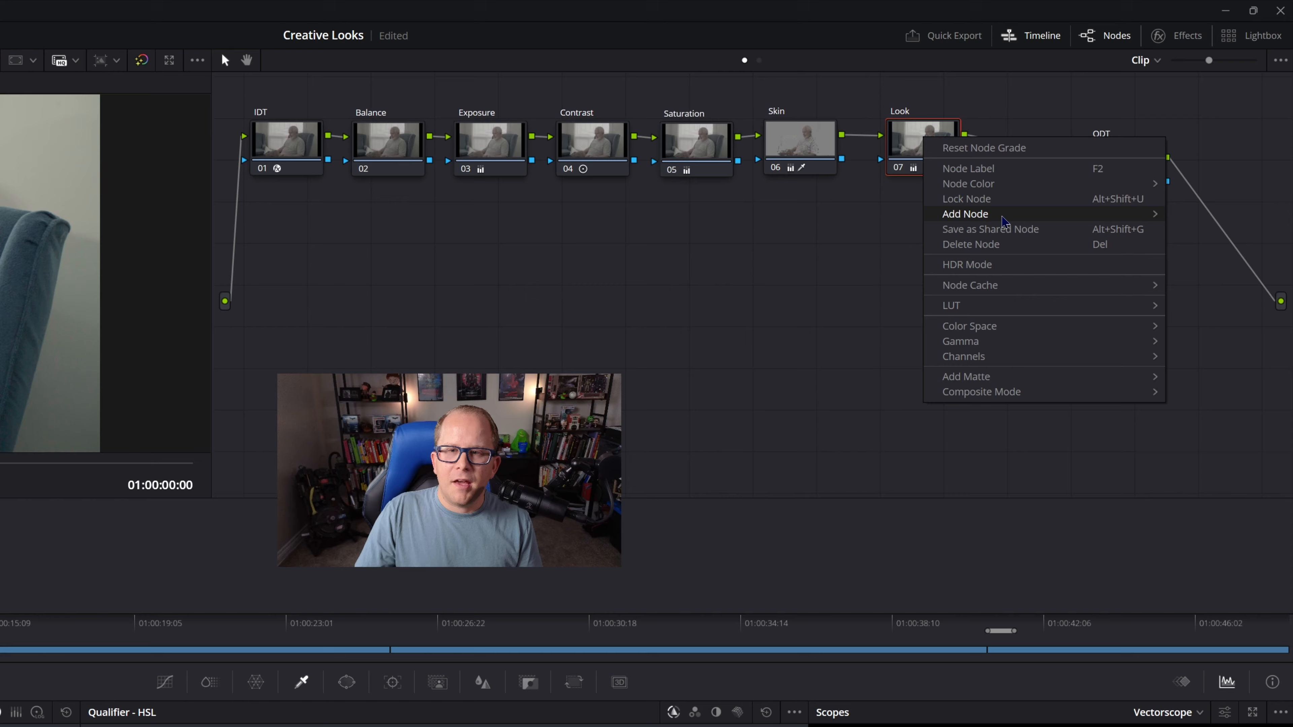
{"action": "mouse_move", "coordinate": [1004, 221]}
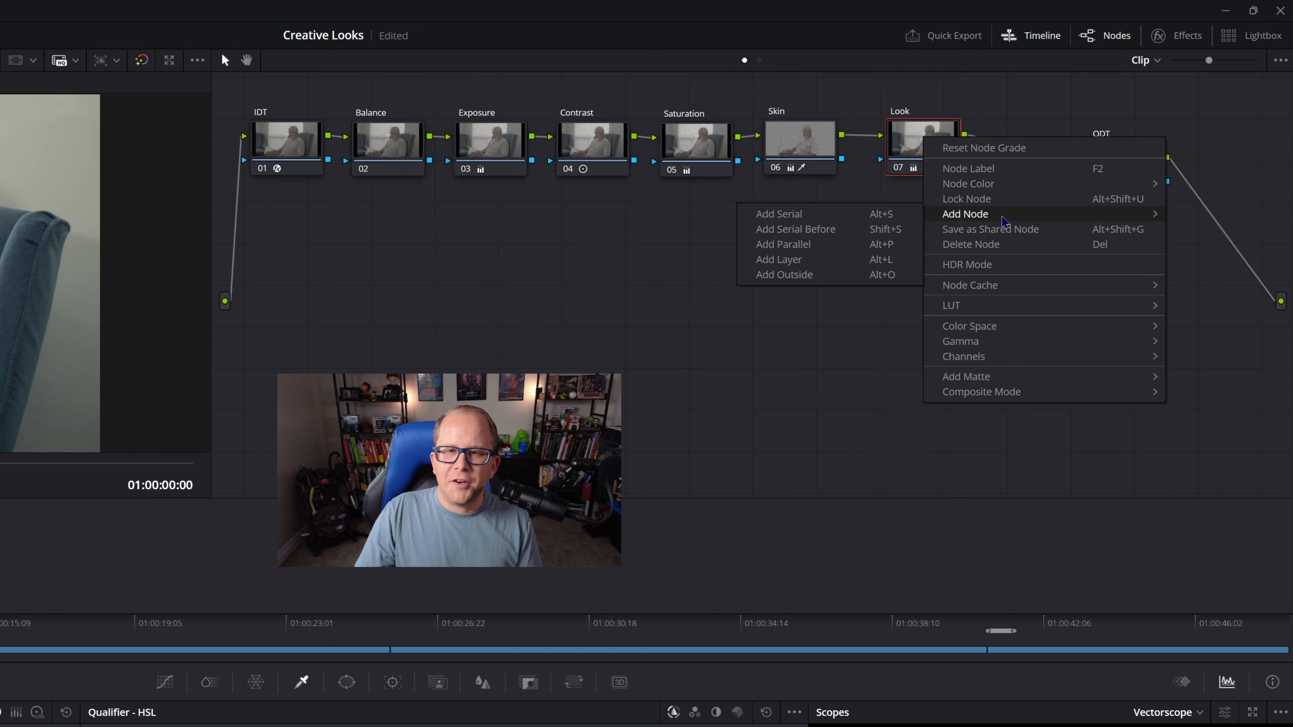
{"action": "left_click", "coordinate": [840, 267]}
{"action": "left_click_drag", "start_coordinate": [946, 207], "coordinate": [946, 278]}
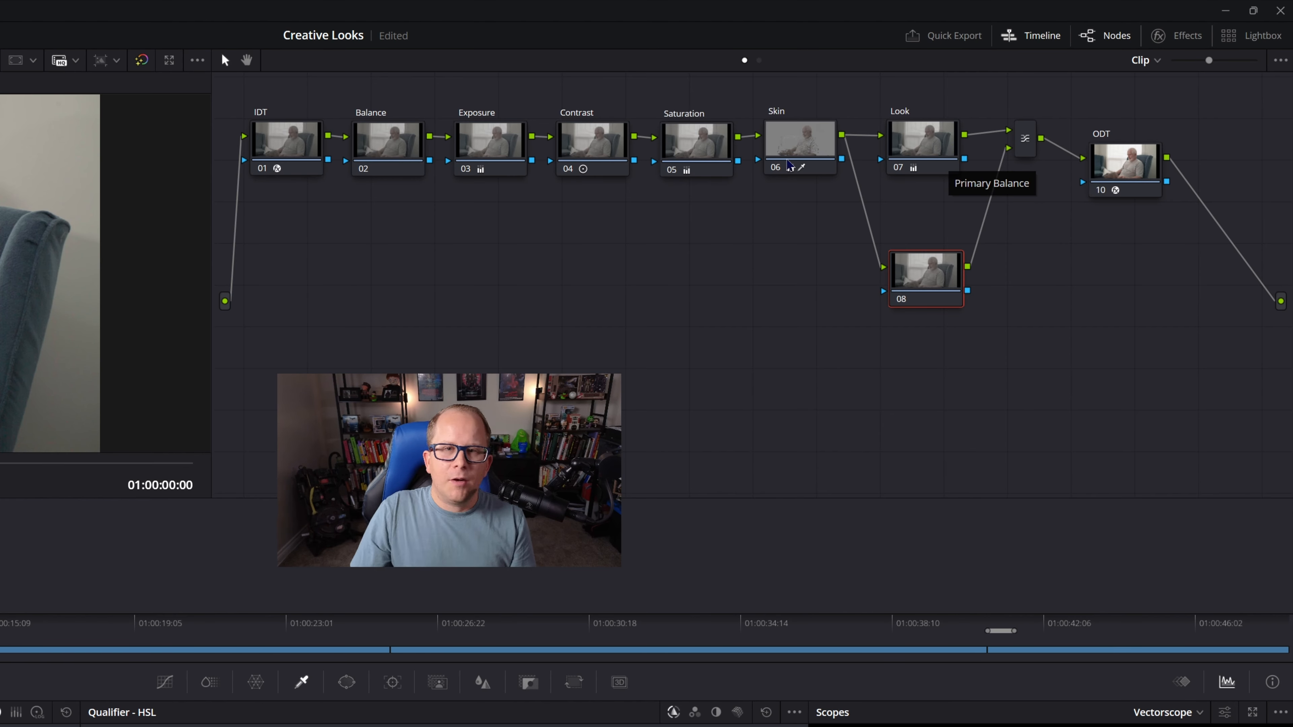
Step: Connect the Skin node's key output to the key input of the new parallel node 08
{"action": "left_click", "coordinate": [804, 148]}
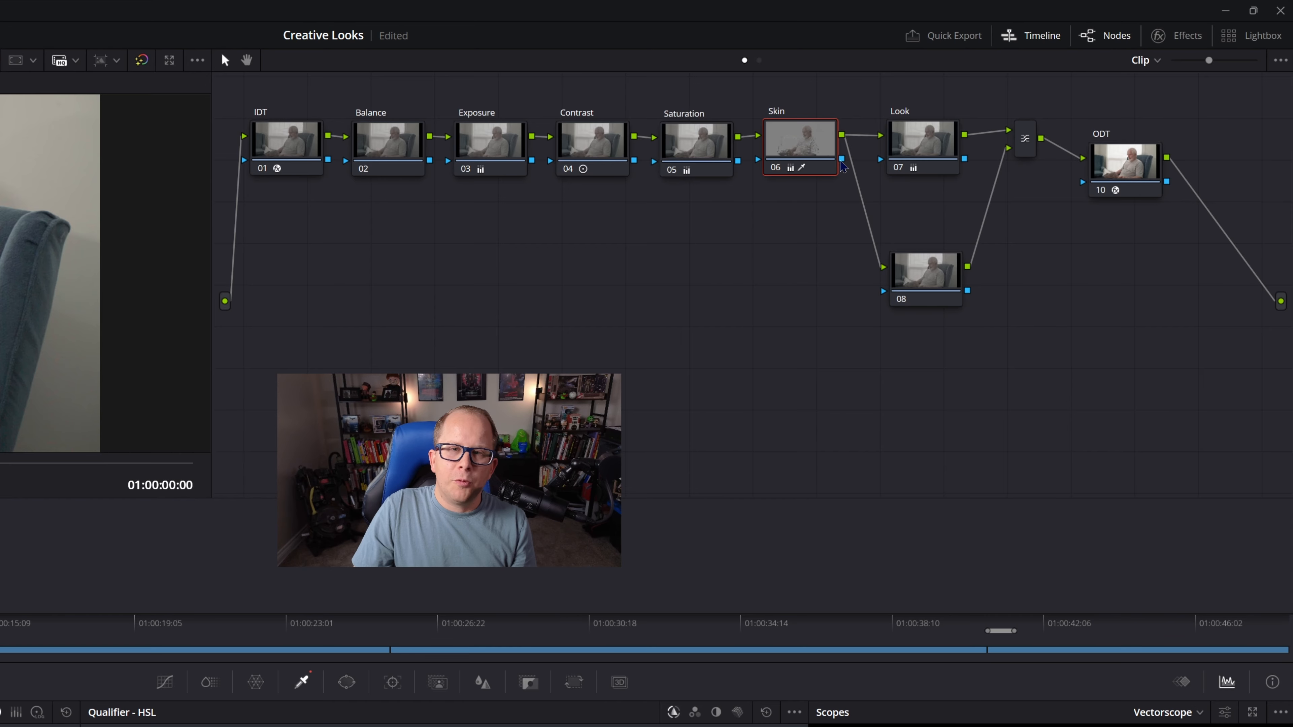
{"action": "left_click_drag", "start_coordinate": [842, 159], "coordinate": [884, 297]}
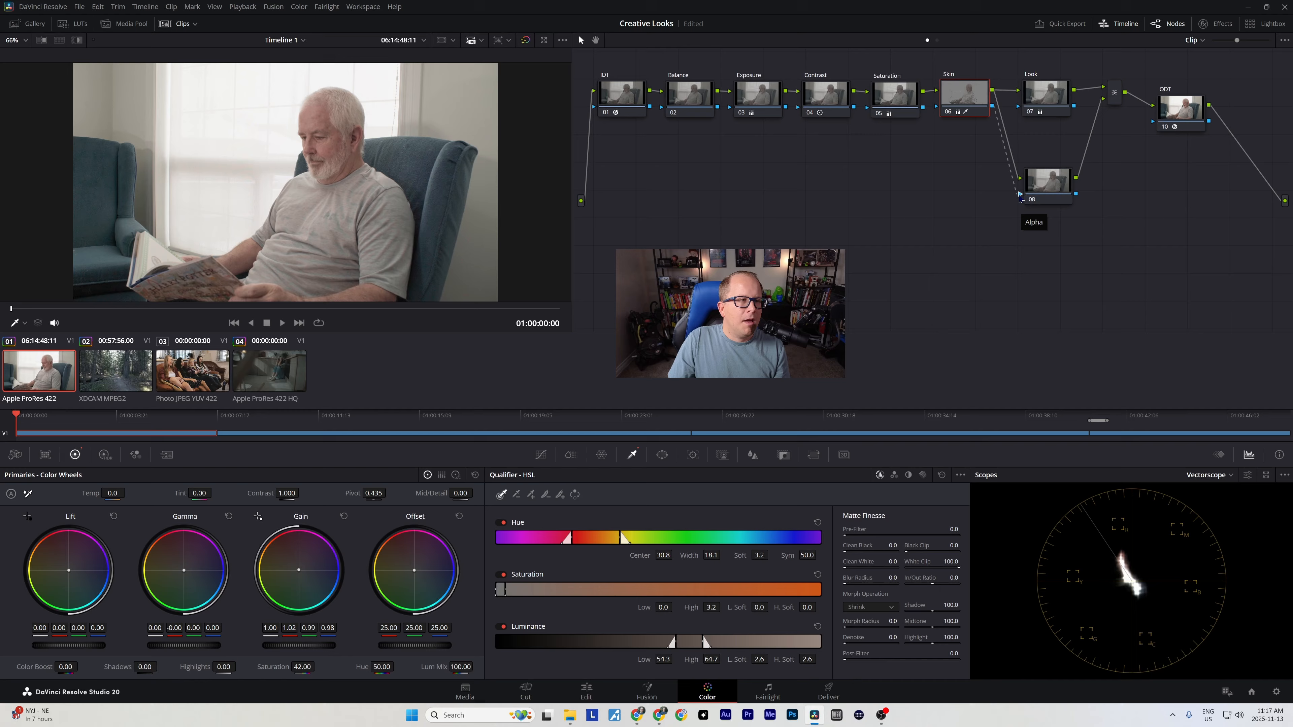
{"action": "left_click_drag", "start_coordinate": [1019, 196], "coordinate": [1020, 195]}
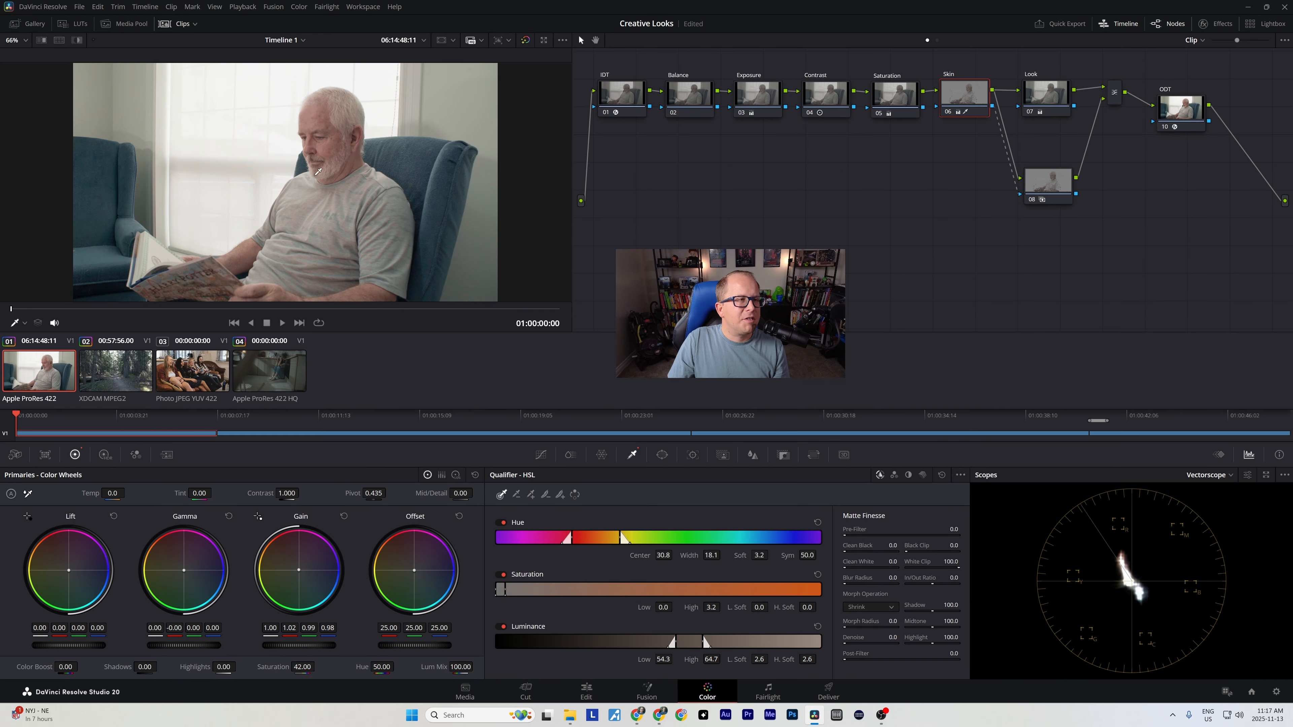
Step: Toggle parallel node 08 off and on repeatedly to compare the skin tones with and without it
{"action": "left_click", "coordinate": [1051, 181]}
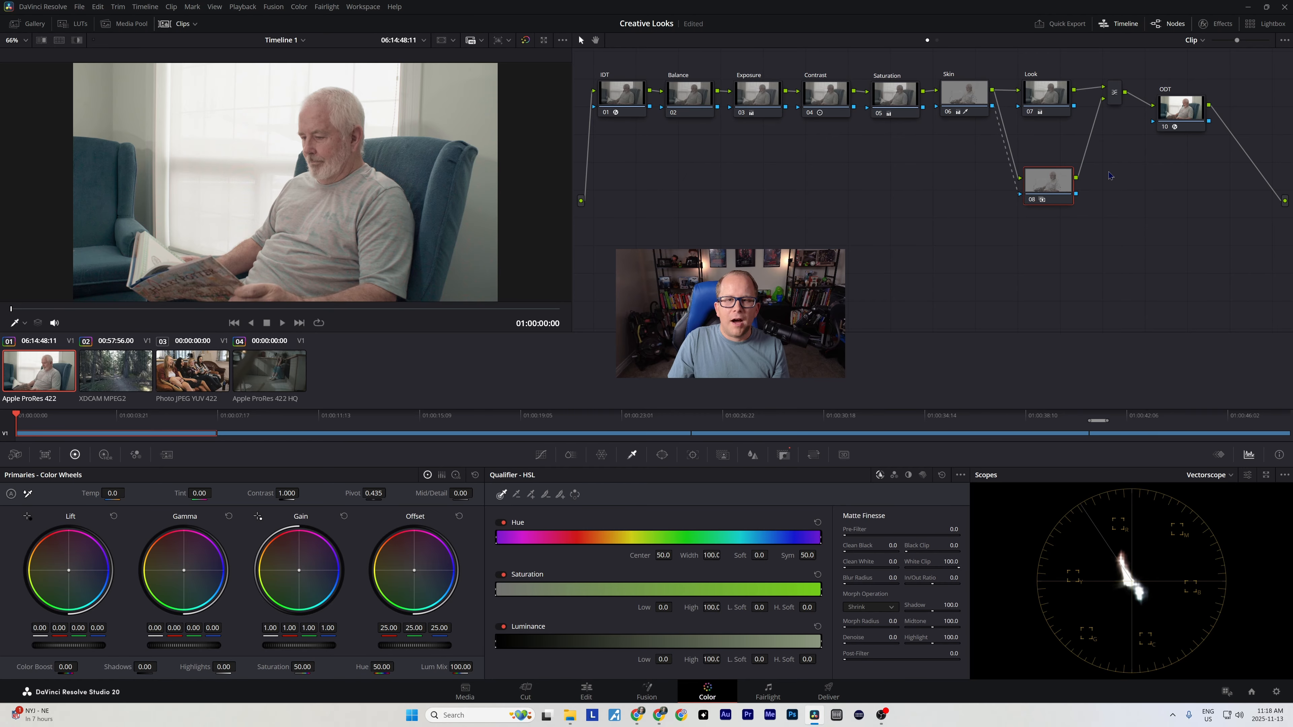
{"action": "key", "text": "ctrl+d"}
{"action": "key", "text": "ctrl+d"}
{"action": "key", "text": "ctrl+d"}
{"action": "key", "text": "ctrl+d"}
{"action": "key", "text": "ctrl+d"}
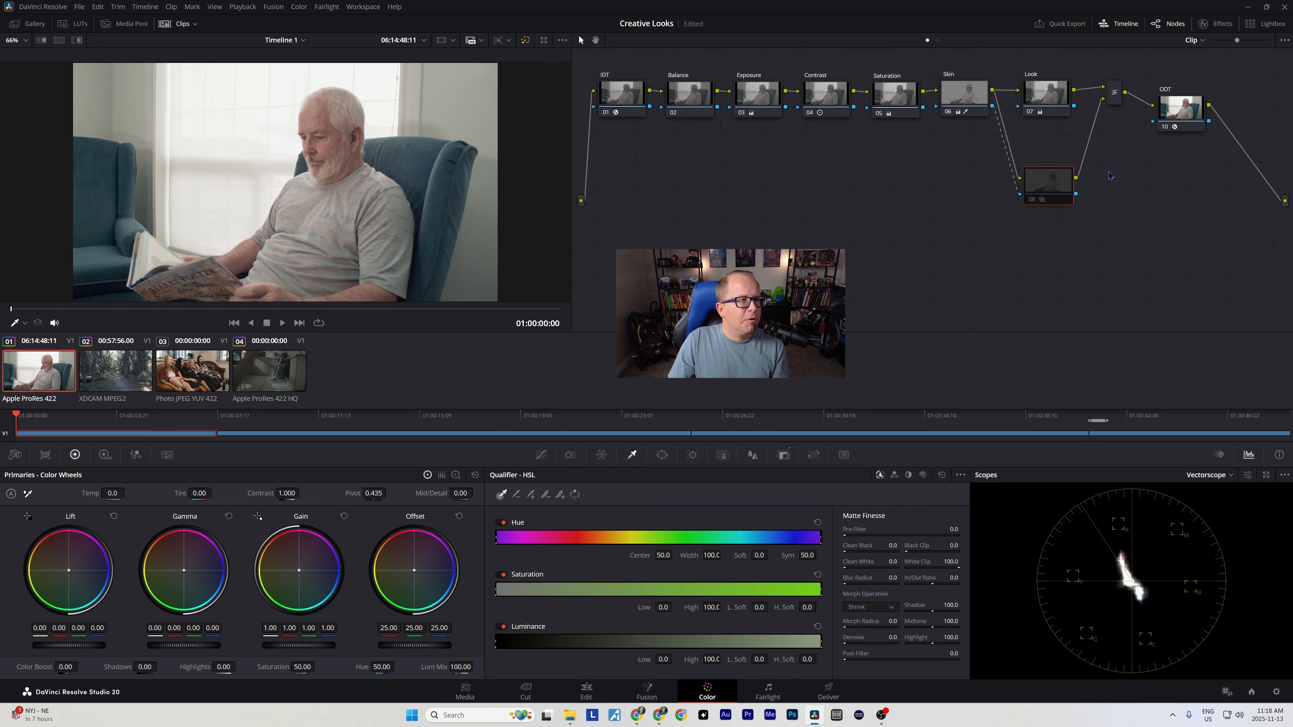
{"action": "key", "text": "ctrl+d"}
{"action": "key", "text": "ctrl+d"}
{"action": "key", "text": "ctrl+d"}
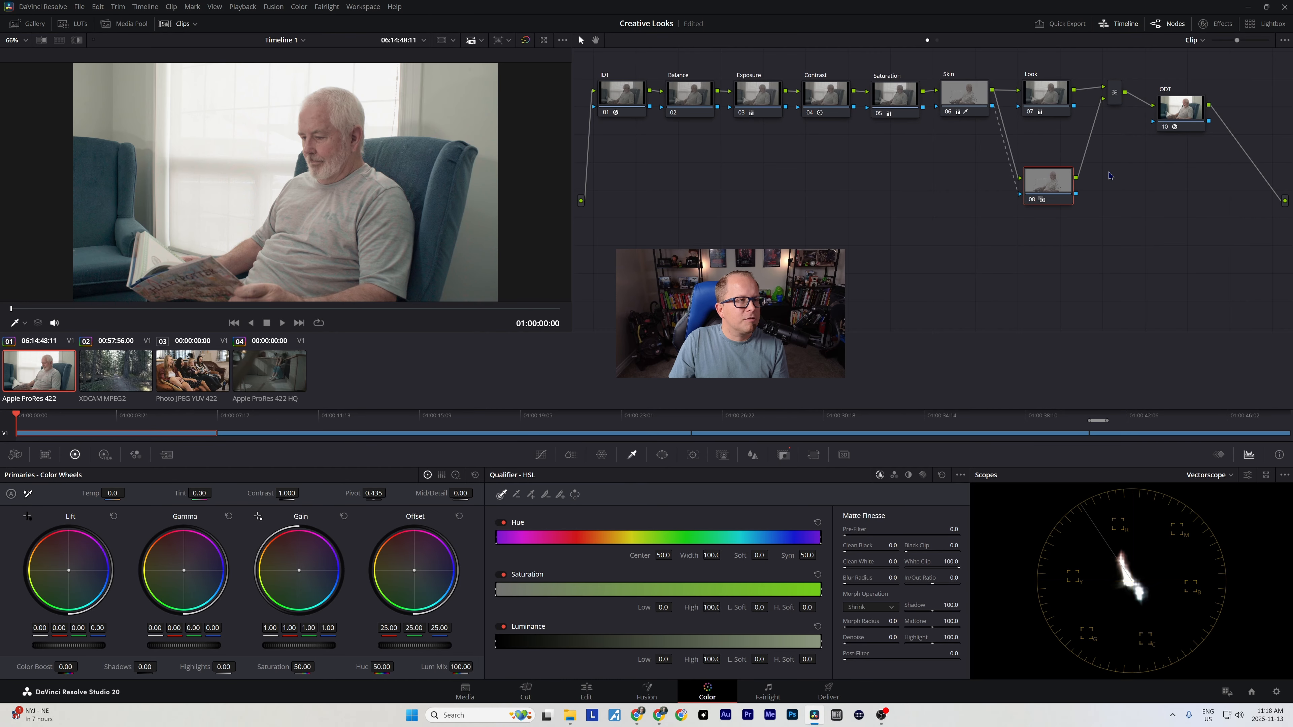
{"action": "key", "text": "ctrl+d"}
{"action": "key", "text": "ctrl+d"}
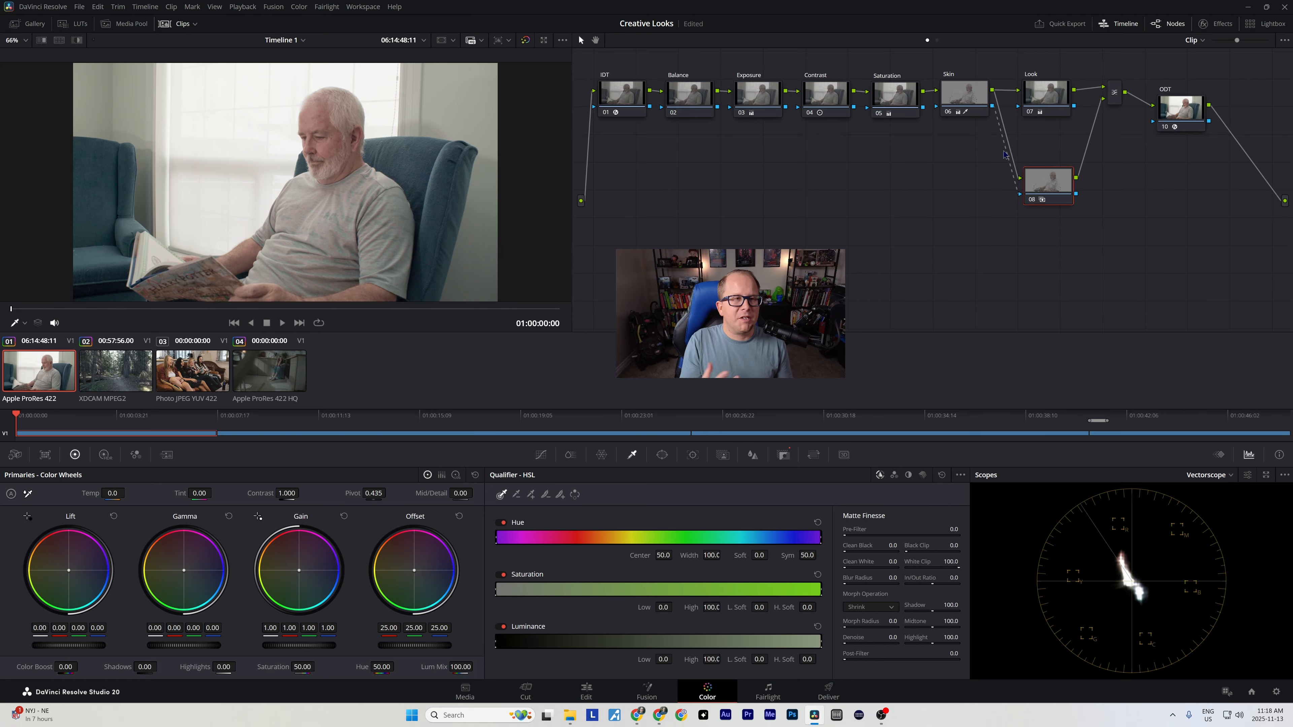
Step: Save the project and switch to the forest path clip, spacing its Glow node out from the Saturation node
{"action": "key", "text": "ctrl+s"}
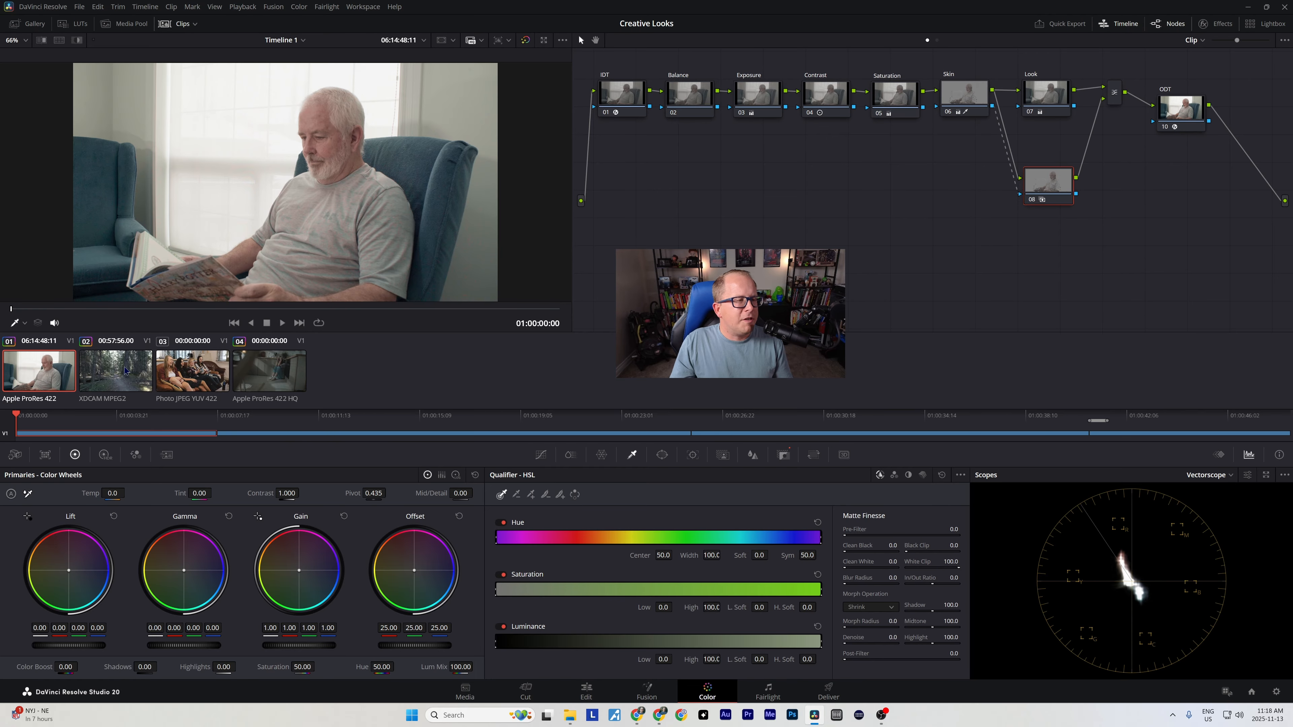
{"action": "left_click", "coordinate": [125, 371]}
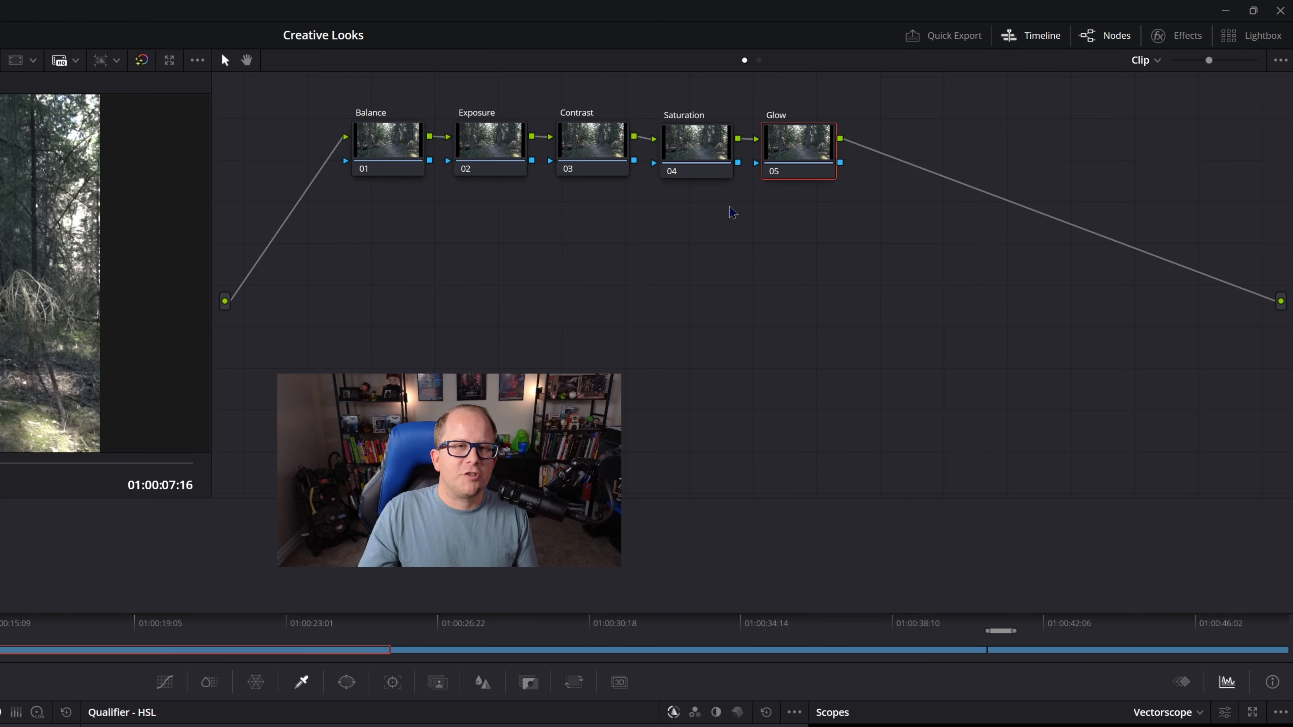
{"action": "left_click_drag", "start_coordinate": [798, 143], "coordinate": [862, 142]}
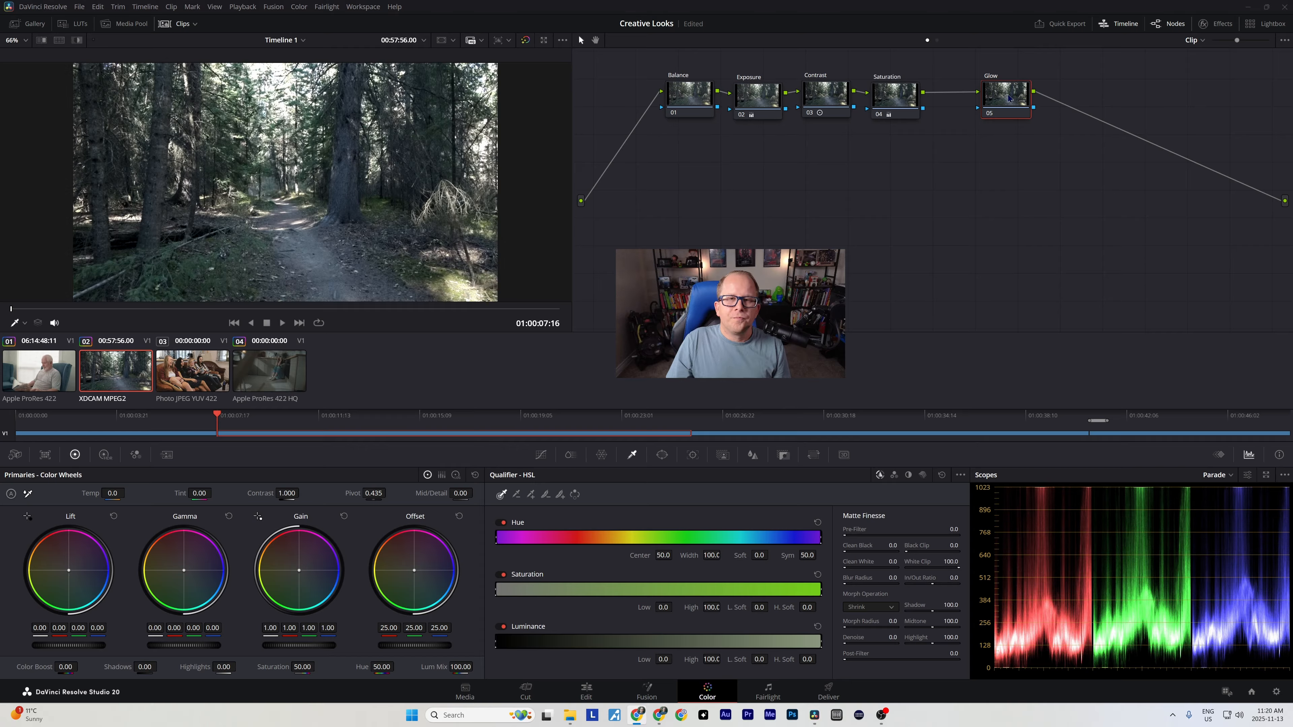
{"action": "mouse_move", "coordinate": [1025, 97]}
{"action": "left_mouse_down"}
{"action": "mouse_move", "coordinate": [1018, 108]}
{"action": "mouse_move", "coordinate": [1000, 100]}
{"action": "left_mouse_up"}
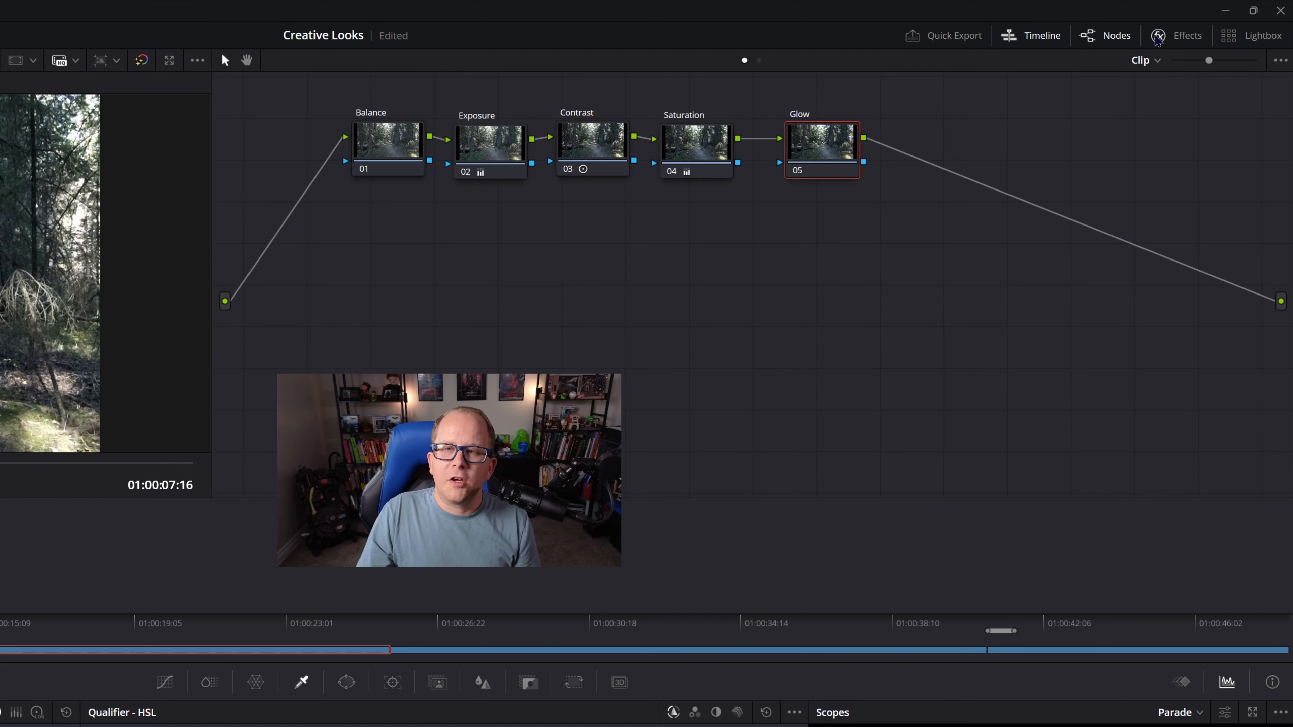
Step: Search the effects library for "glow" and apply the Resolve FX Light Glow effect to the Glow node
{"action": "left_click", "coordinate": [1191, 40]}
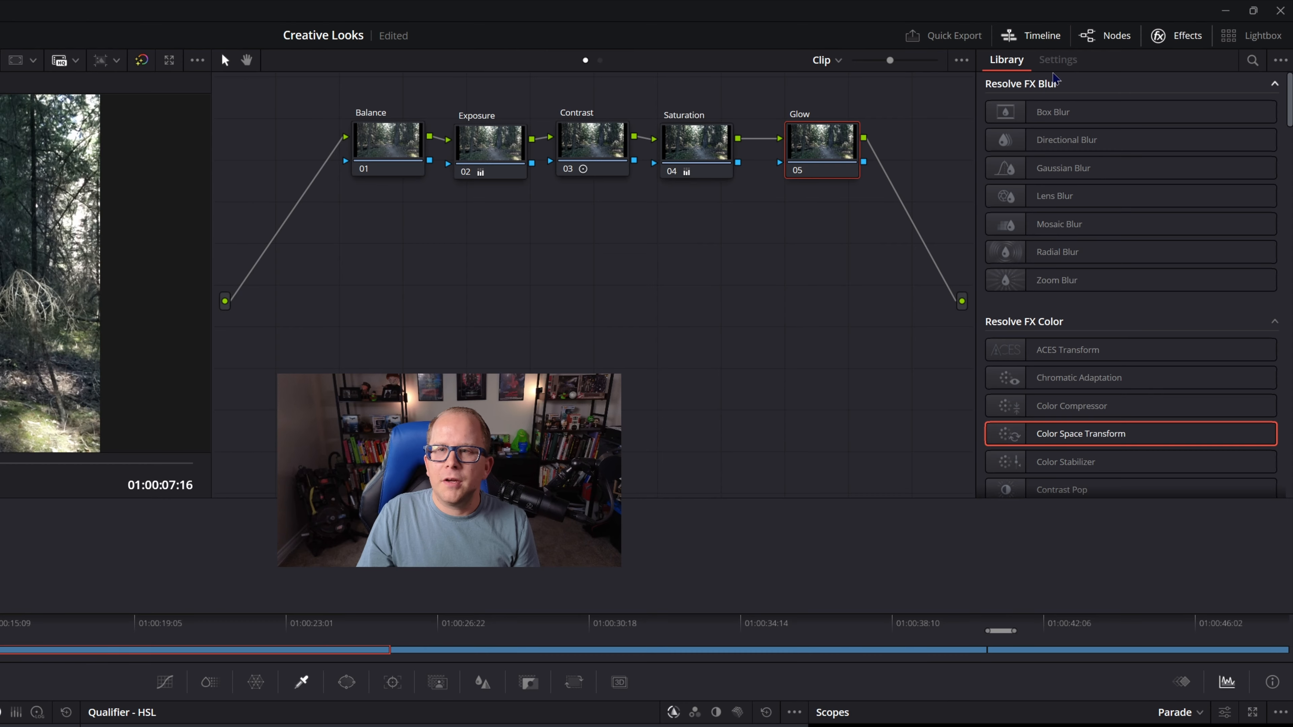
{"action": "left_click", "coordinate": [1253, 60]}
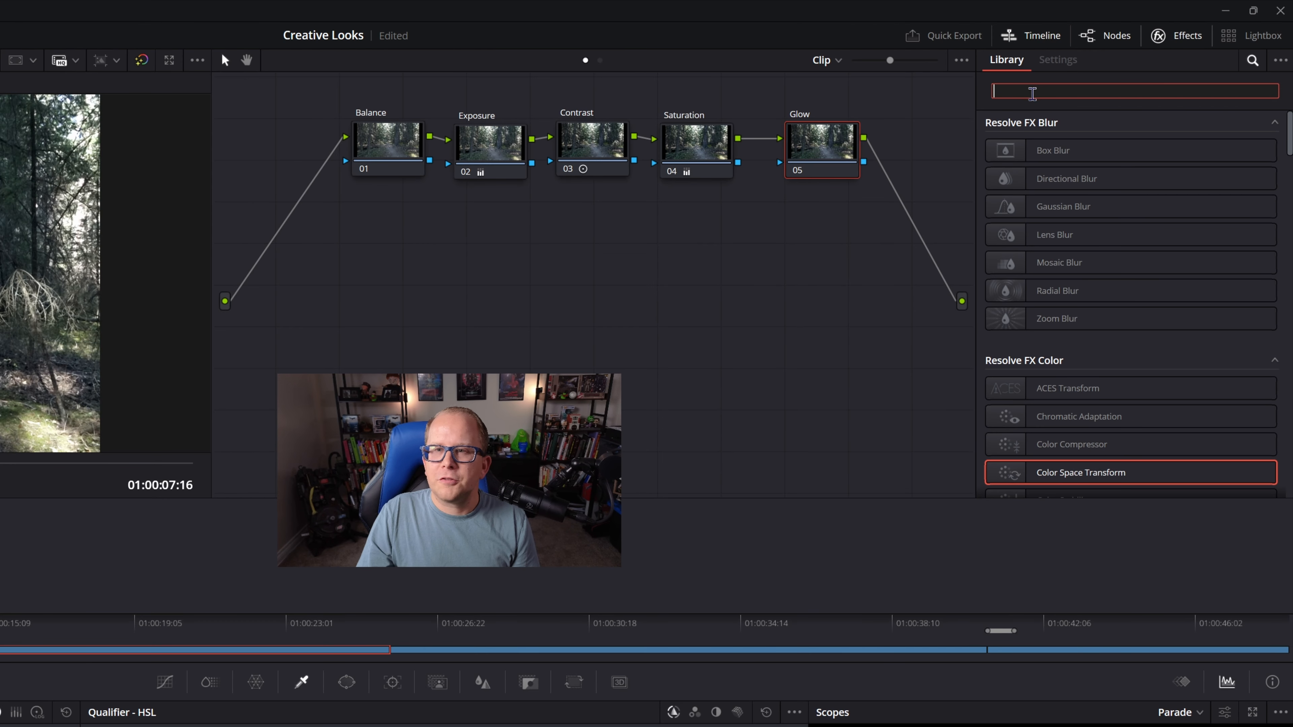
{"action": "type", "text": "glow"}
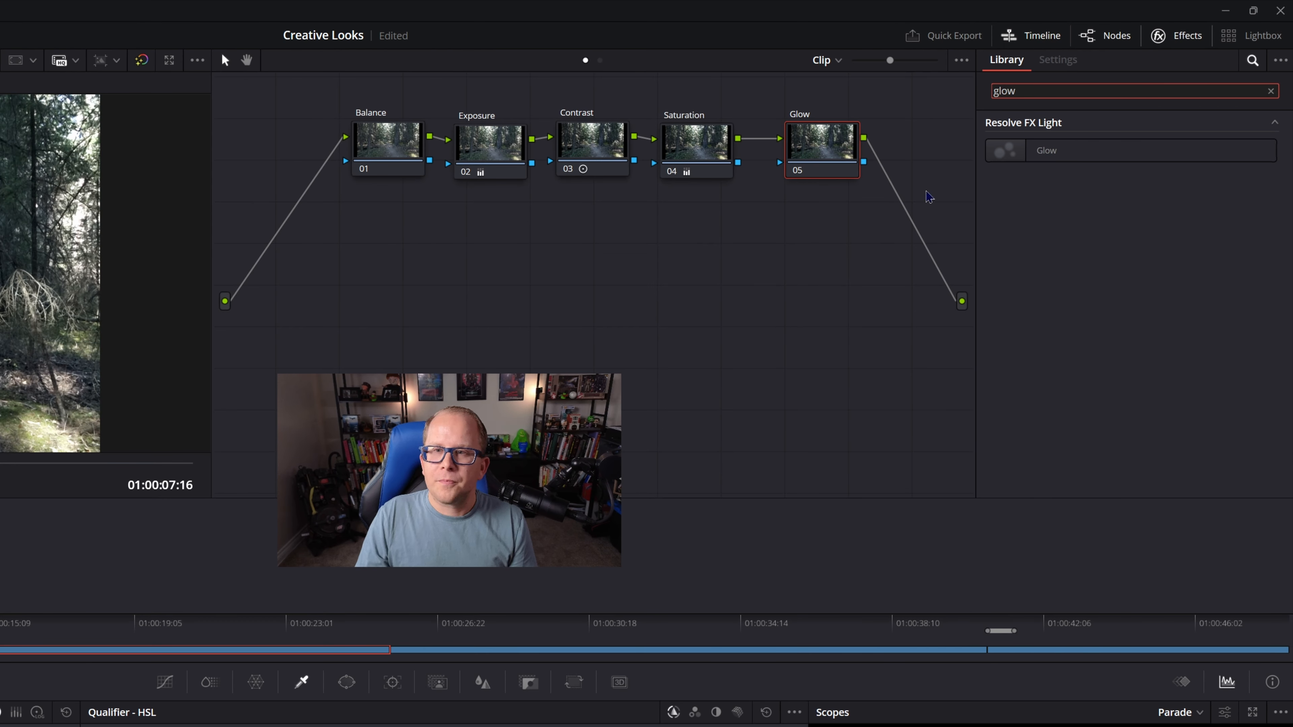
{"action": "left_click_drag", "start_coordinate": [1037, 151], "coordinate": [820, 147]}
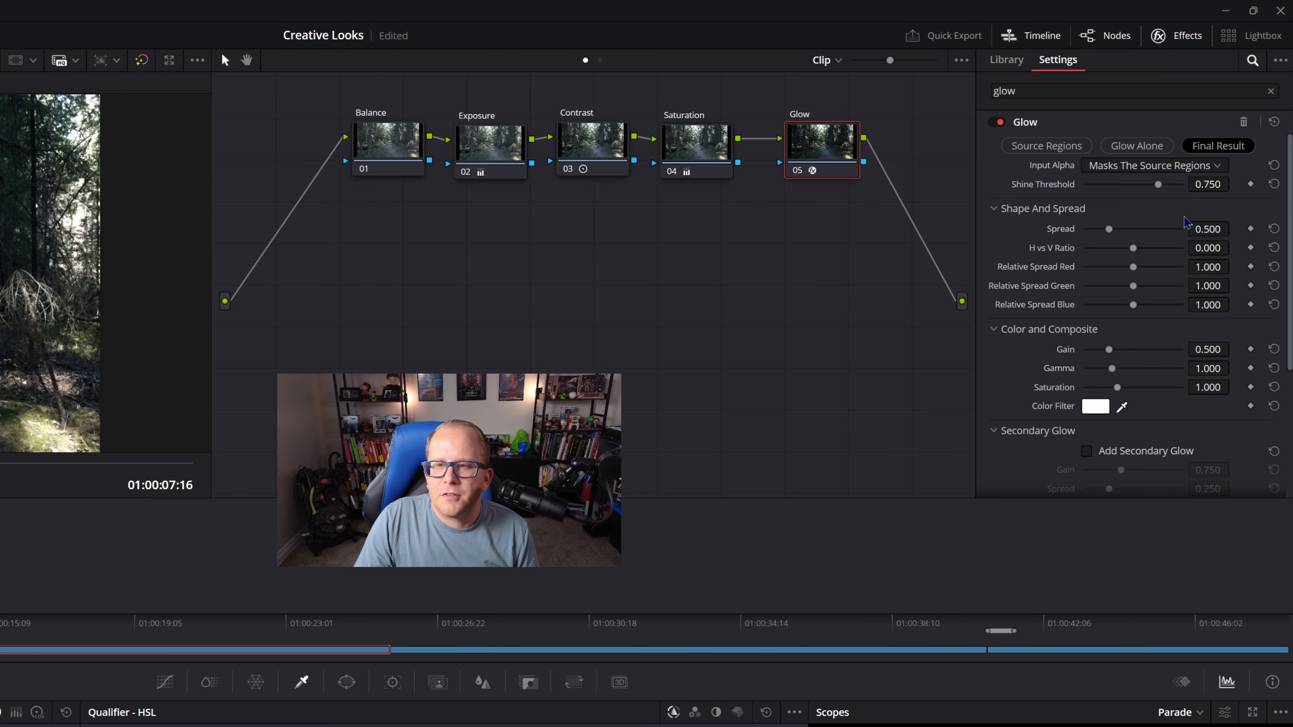
Step: Set the Glow effect's Composite Type to Softlight in its advanced controls
{"action": "scroll", "coordinate": [1181, 239], "scroll_direction": "down", "scroll_amount": 5}
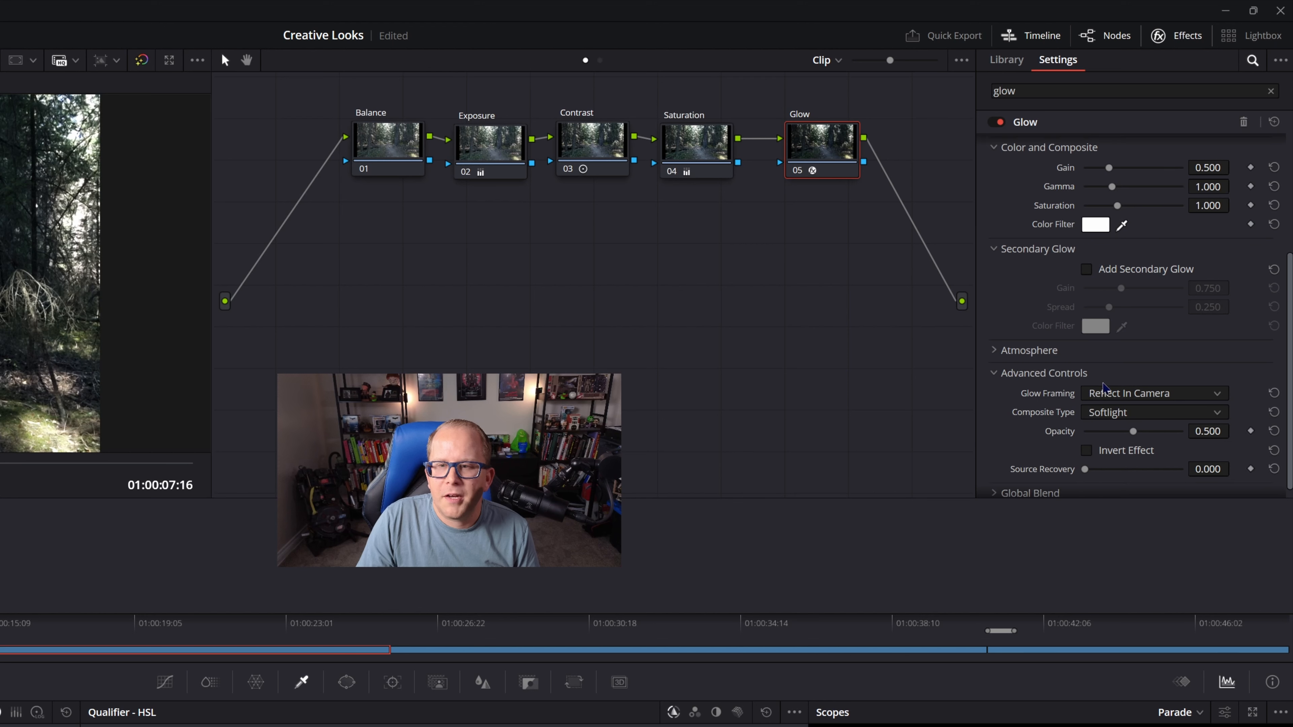
{"action": "left_click", "coordinate": [992, 376]}
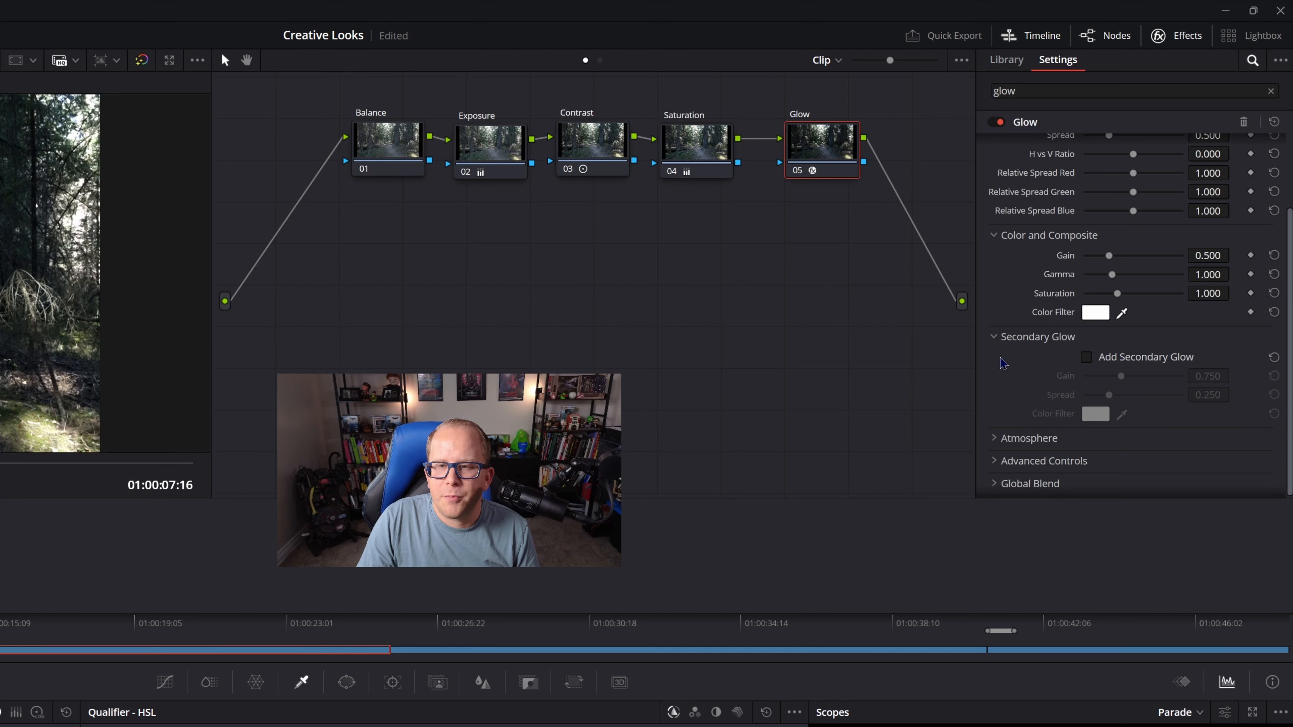
{"action": "left_click", "coordinate": [995, 462]}
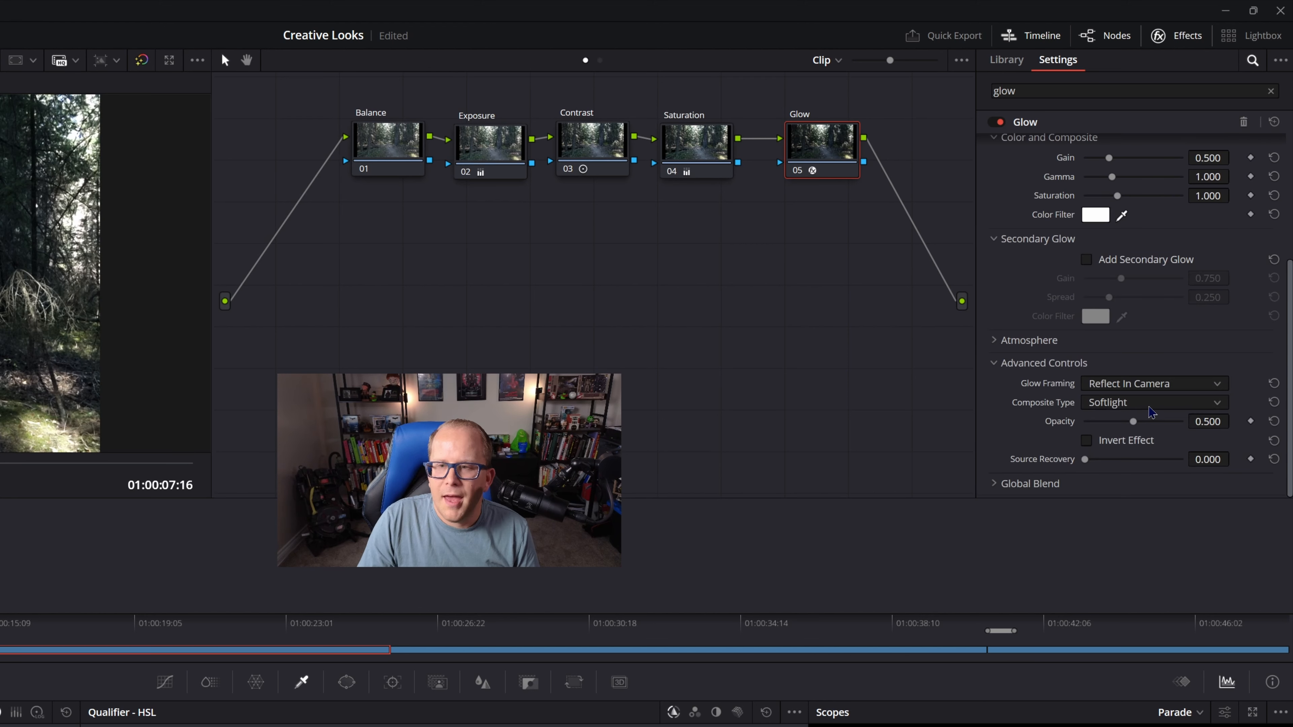
{"action": "left_click", "coordinate": [1095, 405]}
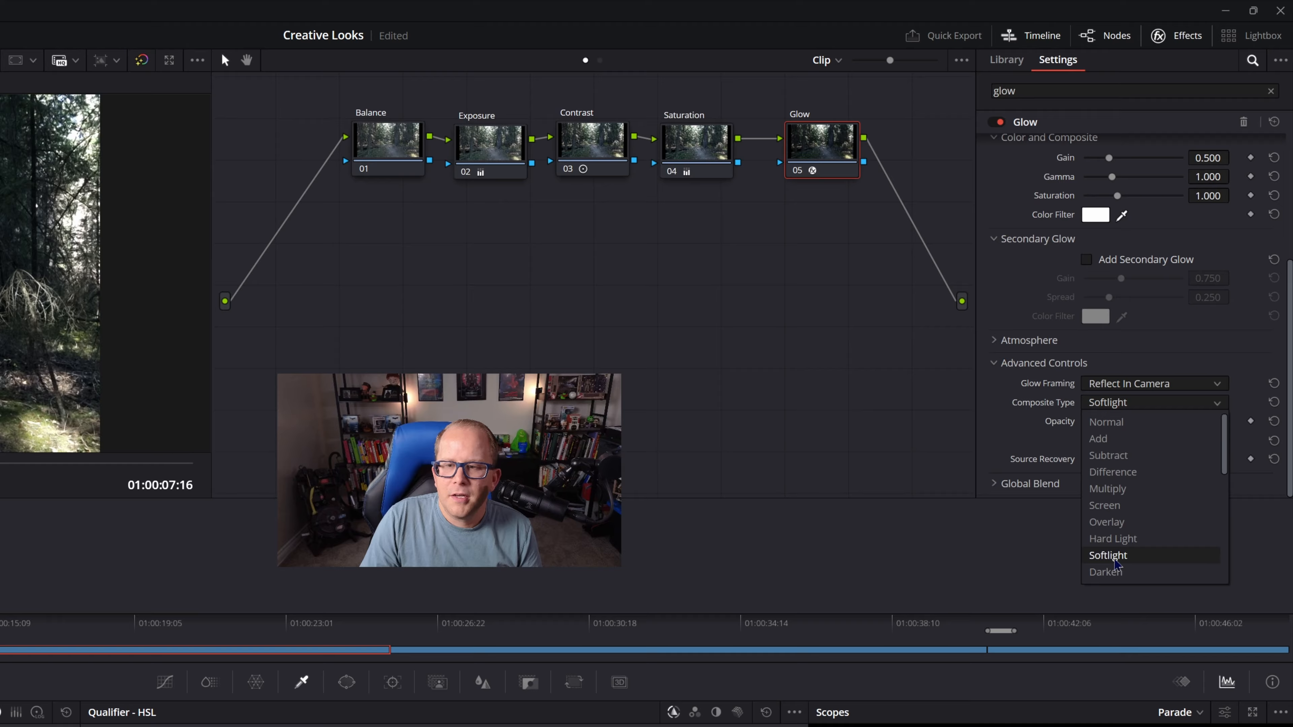
{"action": "left_click", "coordinate": [1137, 560]}
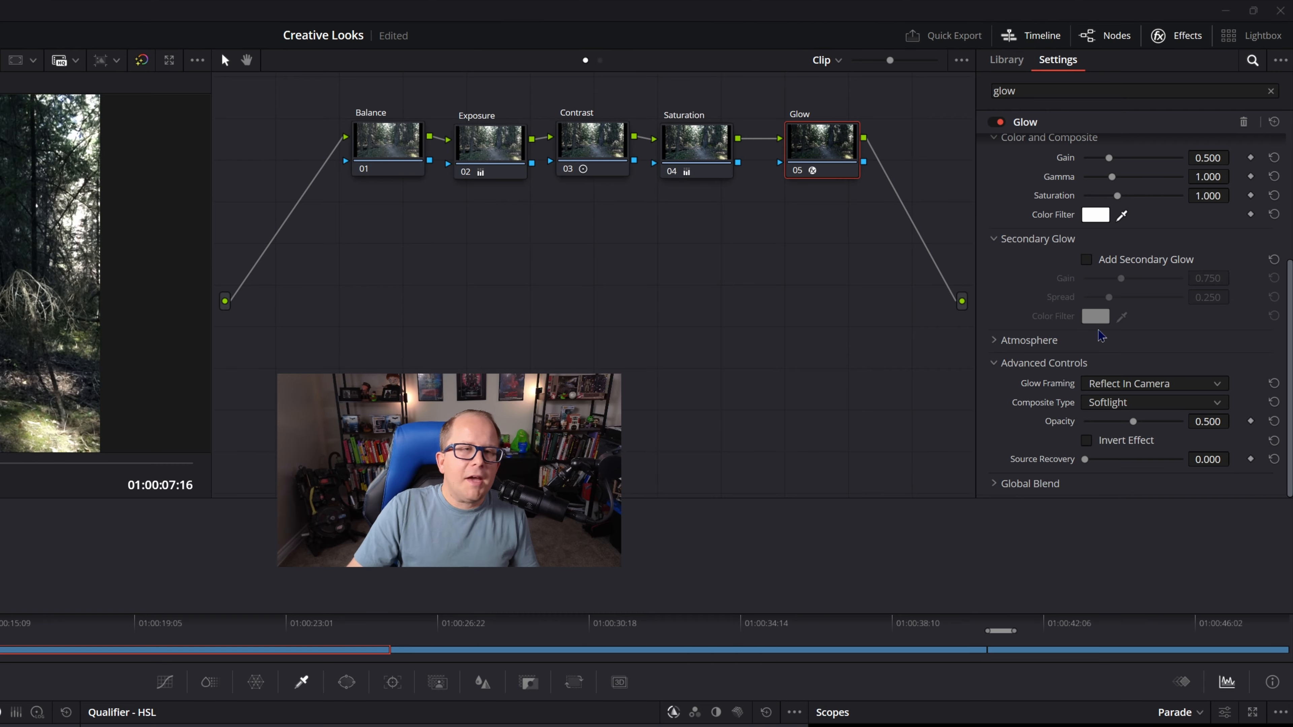
{"action": "scroll", "coordinate": [1101, 335], "scroll_direction": "up", "scroll_amount": 5}
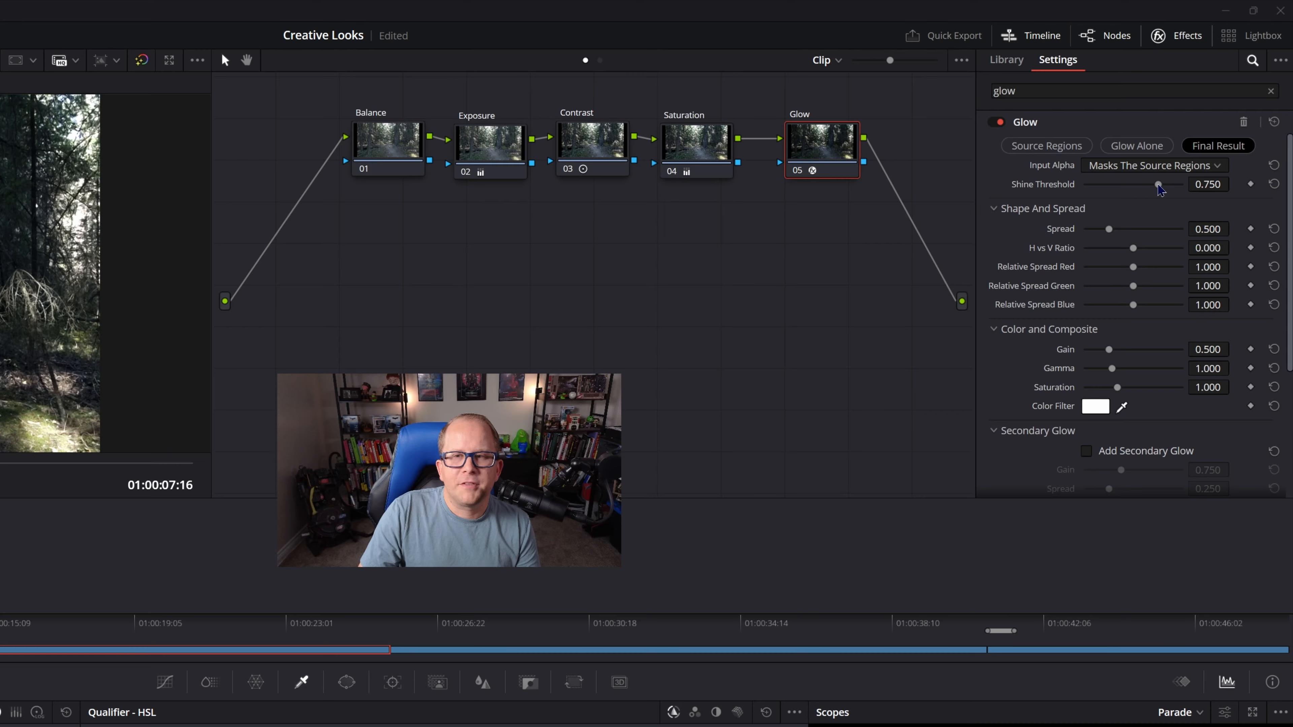
Step: Lower the Glow effect's Shine Threshold to about 0.109 and adjust its Spread to about 0.496
{"action": "left_click_drag", "start_coordinate": [1159, 189], "coordinate": [1090, 195]}
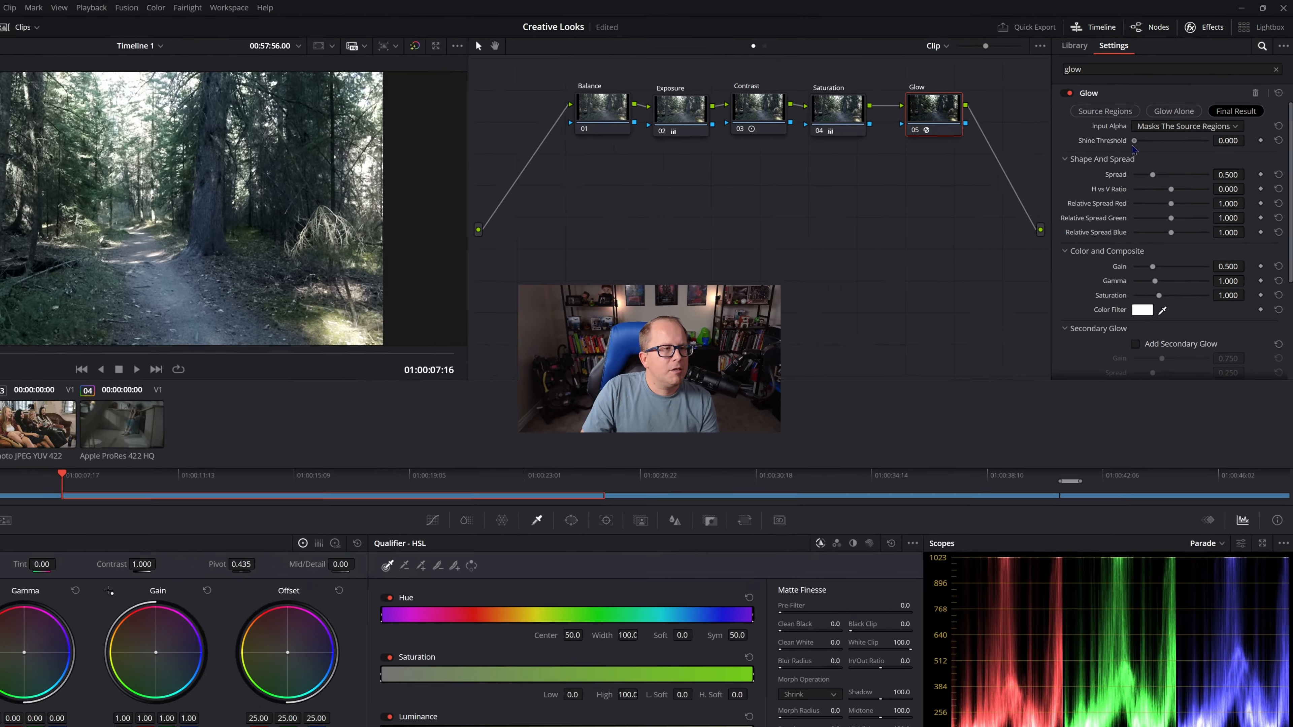
{"action": "left_click_drag", "start_coordinate": [1134, 149], "coordinate": [1163, 128]}
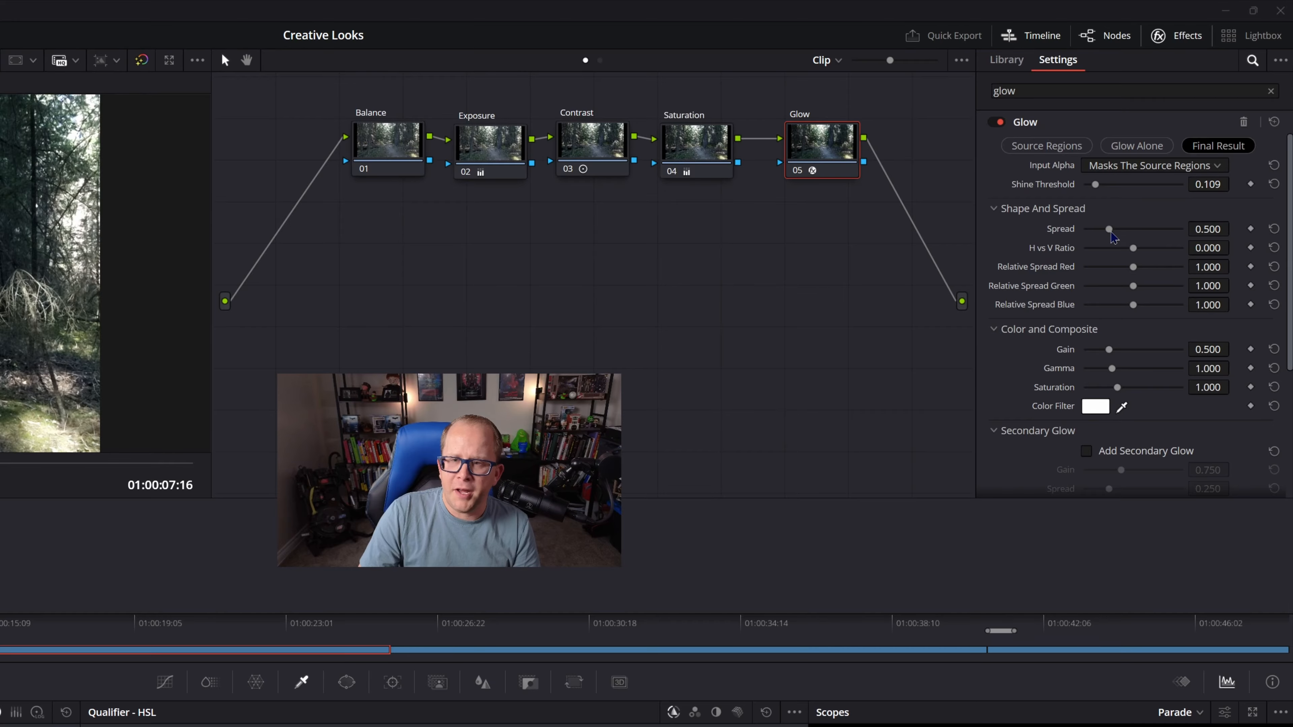
{"action": "left_click_drag", "start_coordinate": [1108, 229], "coordinate": [1145, 237]}
{"action": "left_click_drag", "start_coordinate": [1167, 234], "coordinate": [1107, 237]}
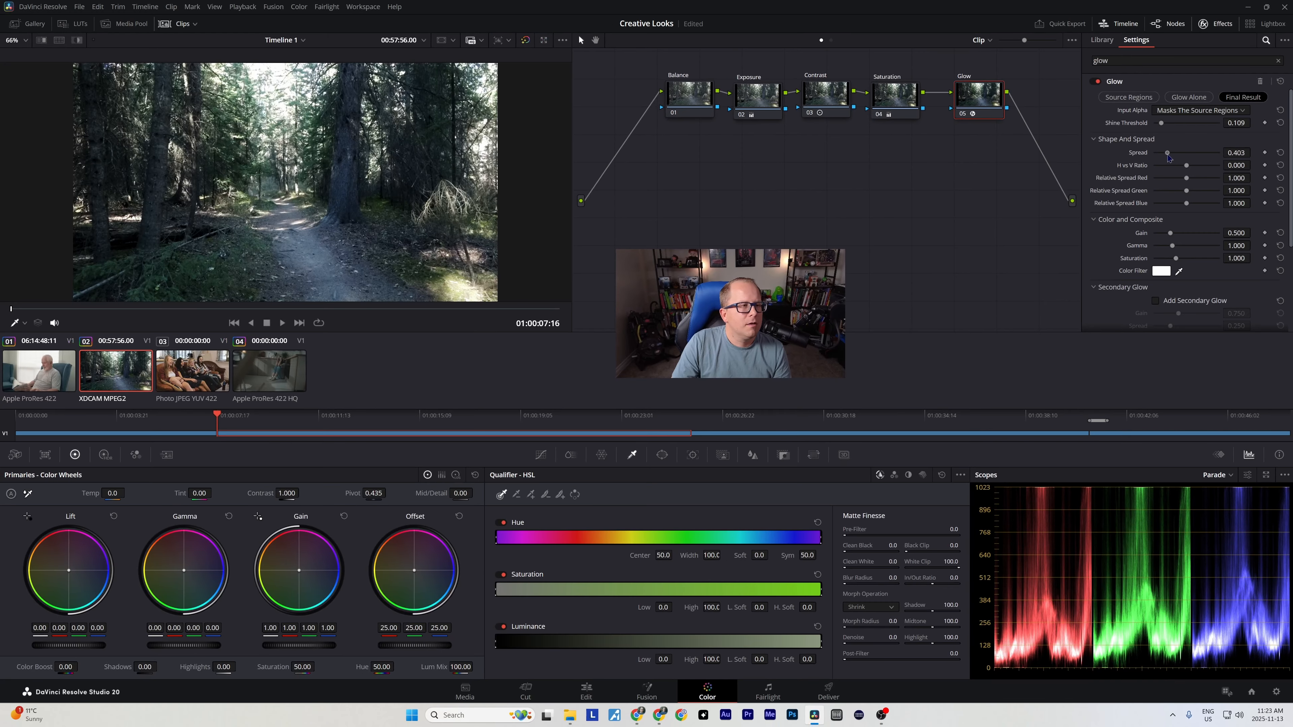
{"action": "left_click_drag", "start_coordinate": [1167, 156], "coordinate": [1170, 155]}
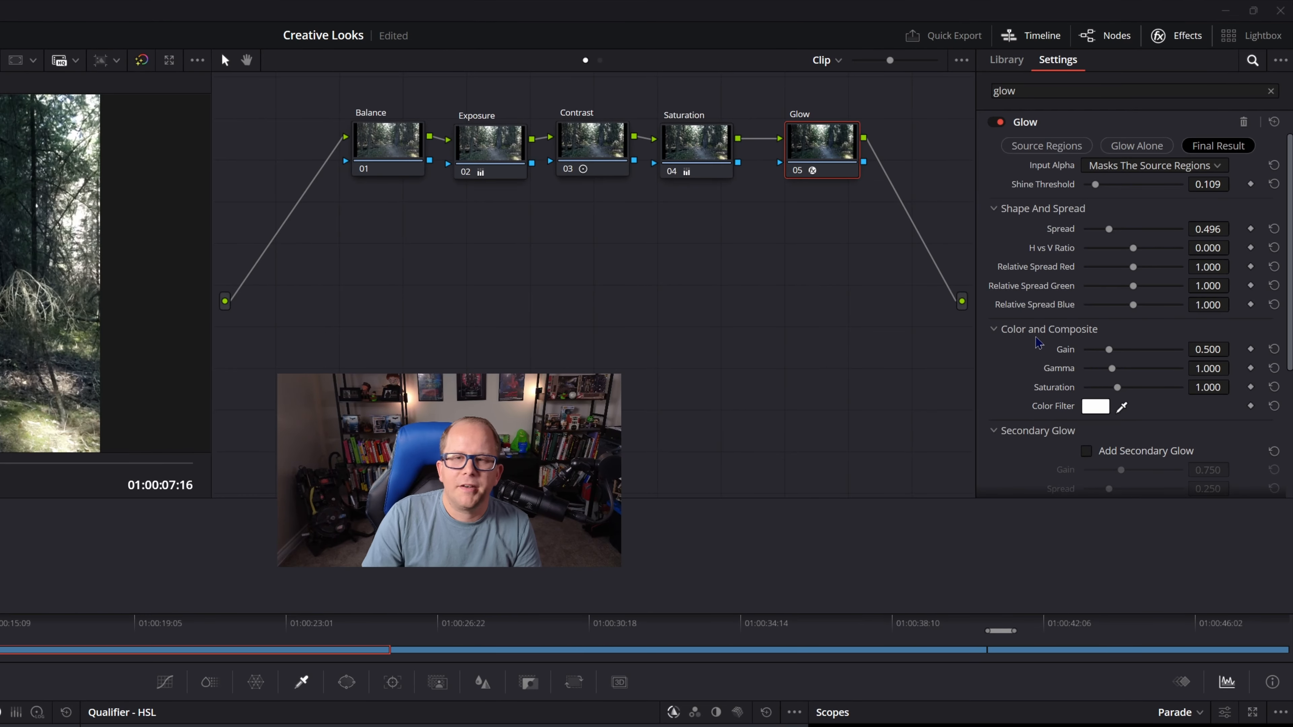
Step: Raise the Glow effect's Gamma to about 1.828 and reduce its Spread to about 0.155
{"action": "mouse_move", "coordinate": [1114, 375]}
{"action": "left_mouse_down"}
{"action": "mouse_move", "coordinate": [1097, 376]}
{"action": "mouse_move", "coordinate": [1126, 376]}
{"action": "left_mouse_up"}
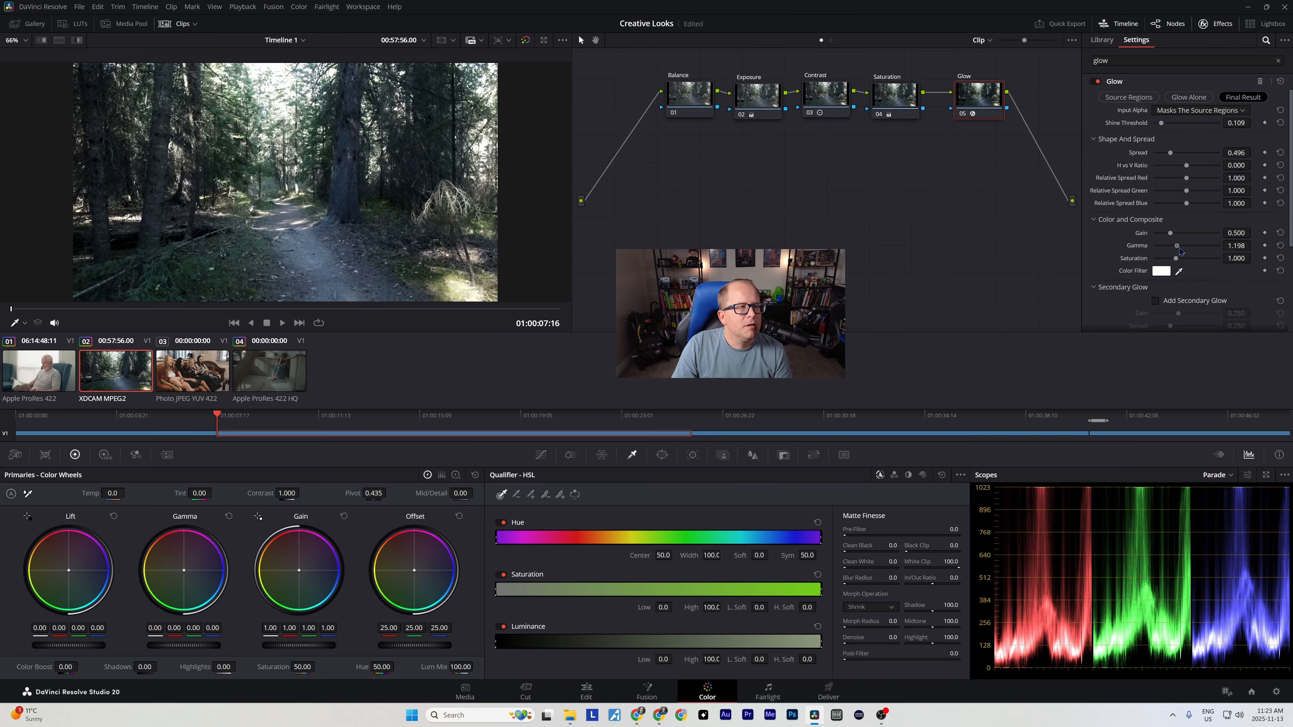
{"action": "left_click_drag", "start_coordinate": [1180, 250], "coordinate": [1194, 248]}
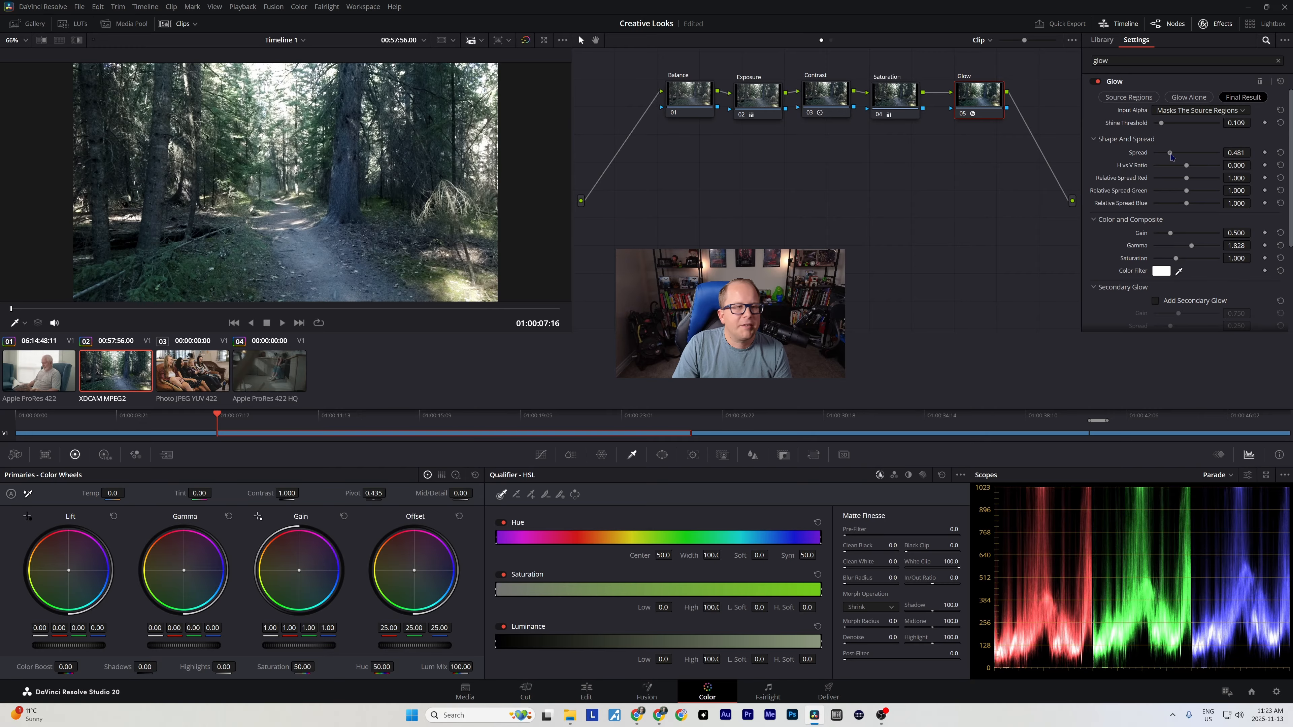
{"action": "left_click_drag", "start_coordinate": [1170, 153], "coordinate": [1159, 154]}
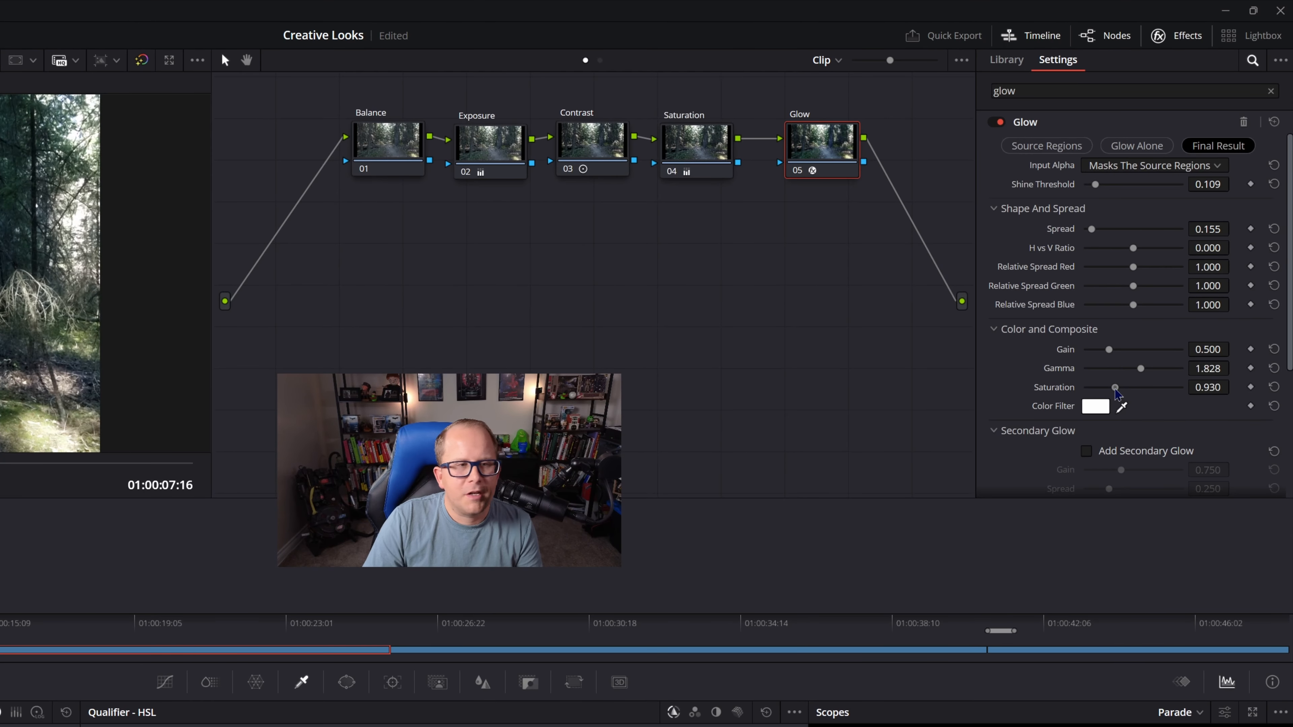
Step: Raise the Glow effect's Saturation to about 1.186 and save the project
{"action": "mouse_move", "coordinate": [1118, 387]}
{"action": "left_mouse_down"}
{"action": "mouse_move", "coordinate": [1083, 391]}
{"action": "mouse_move", "coordinate": [1133, 388]}
{"action": "left_mouse_up"}
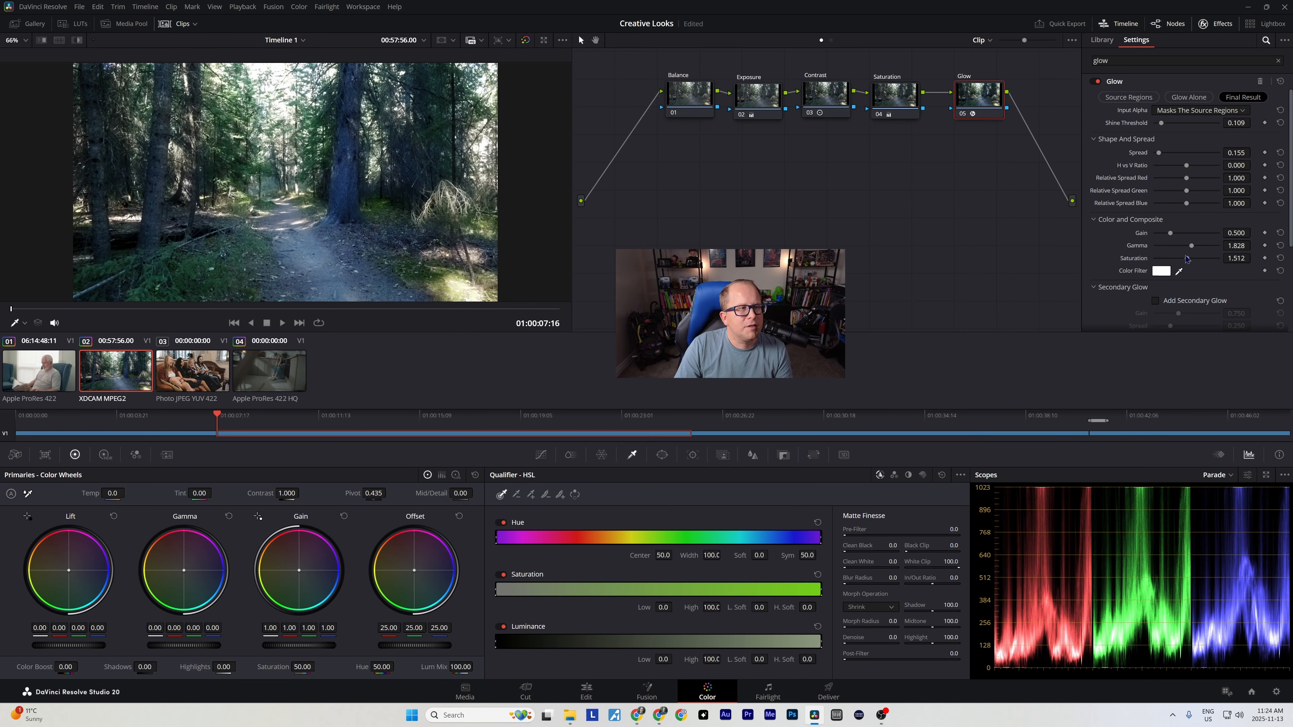
{"action": "left_click_drag", "start_coordinate": [1186, 258], "coordinate": [1180, 261]}
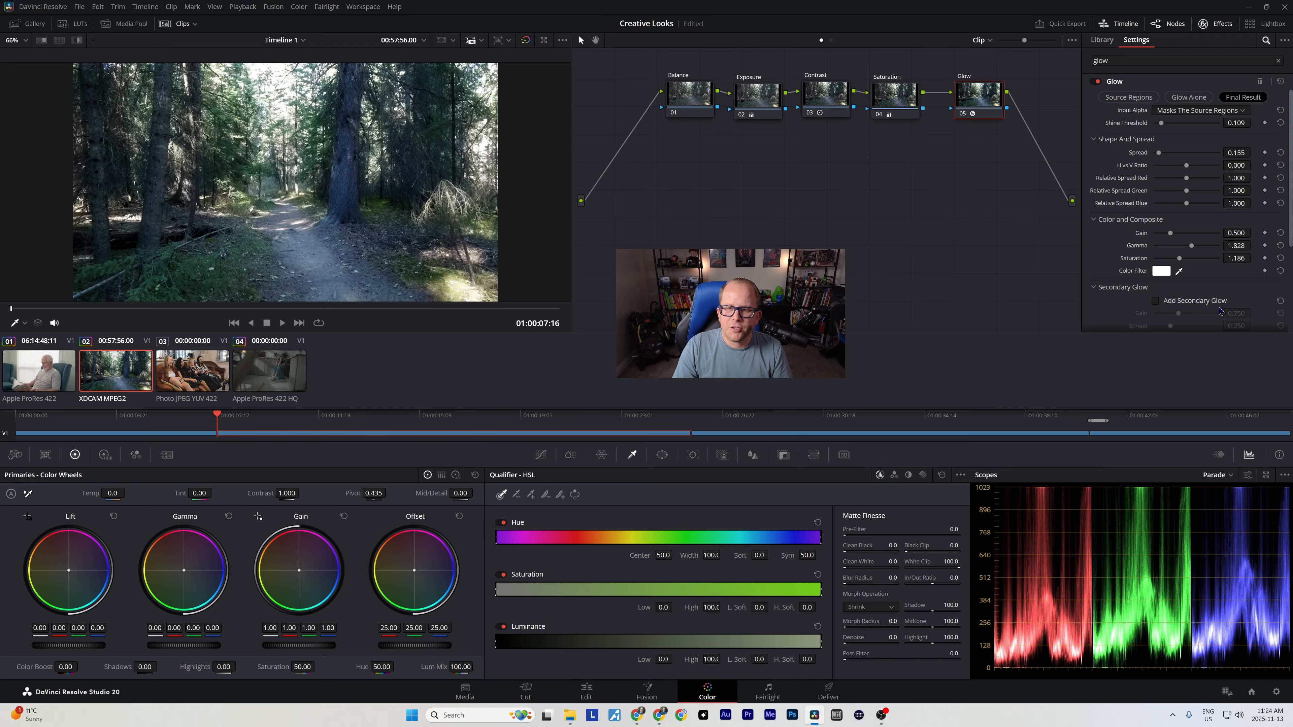
{"action": "key", "text": "ctrl+s"}
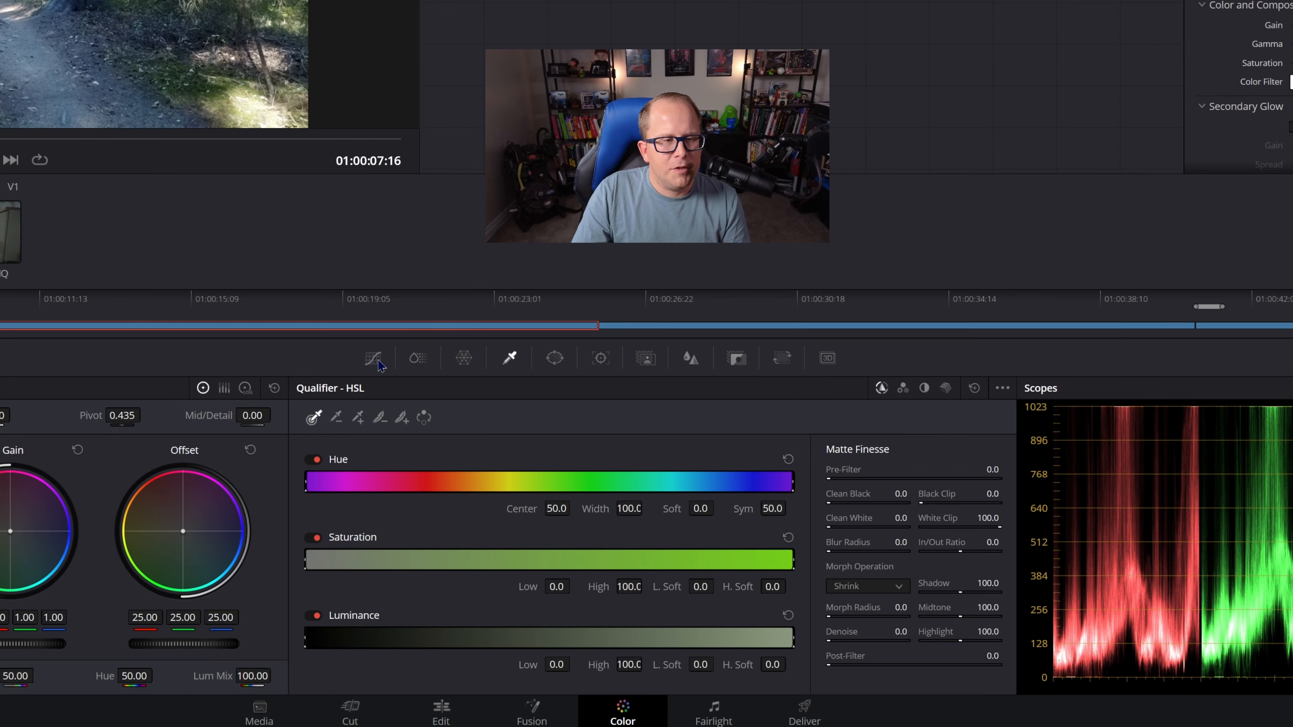
Step: Sample the forest greens for the Glow node's Hue Vs Hue curve and rotate that point to about 36.23 at input hue 26.70
{"action": "left_click", "coordinate": [376, 361]}
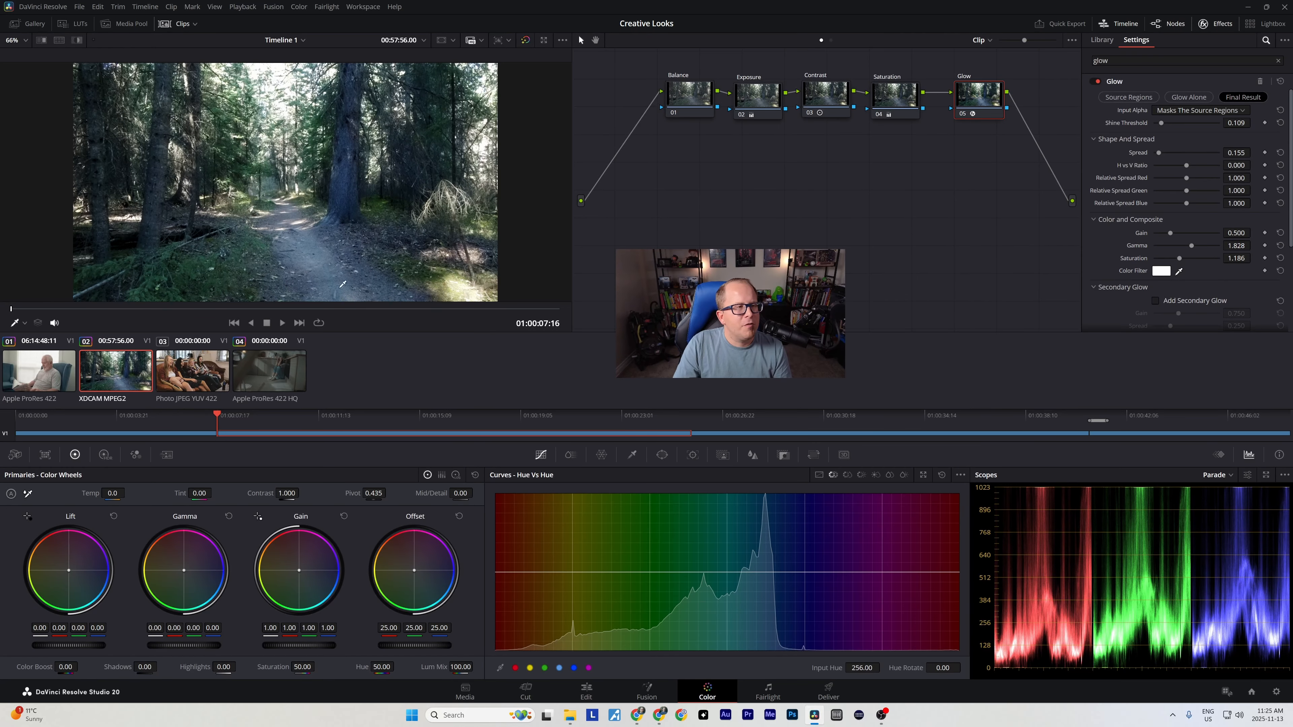
{"action": "left_click", "coordinate": [186, 275]}
{"action": "left_click", "coordinate": [644, 573]}
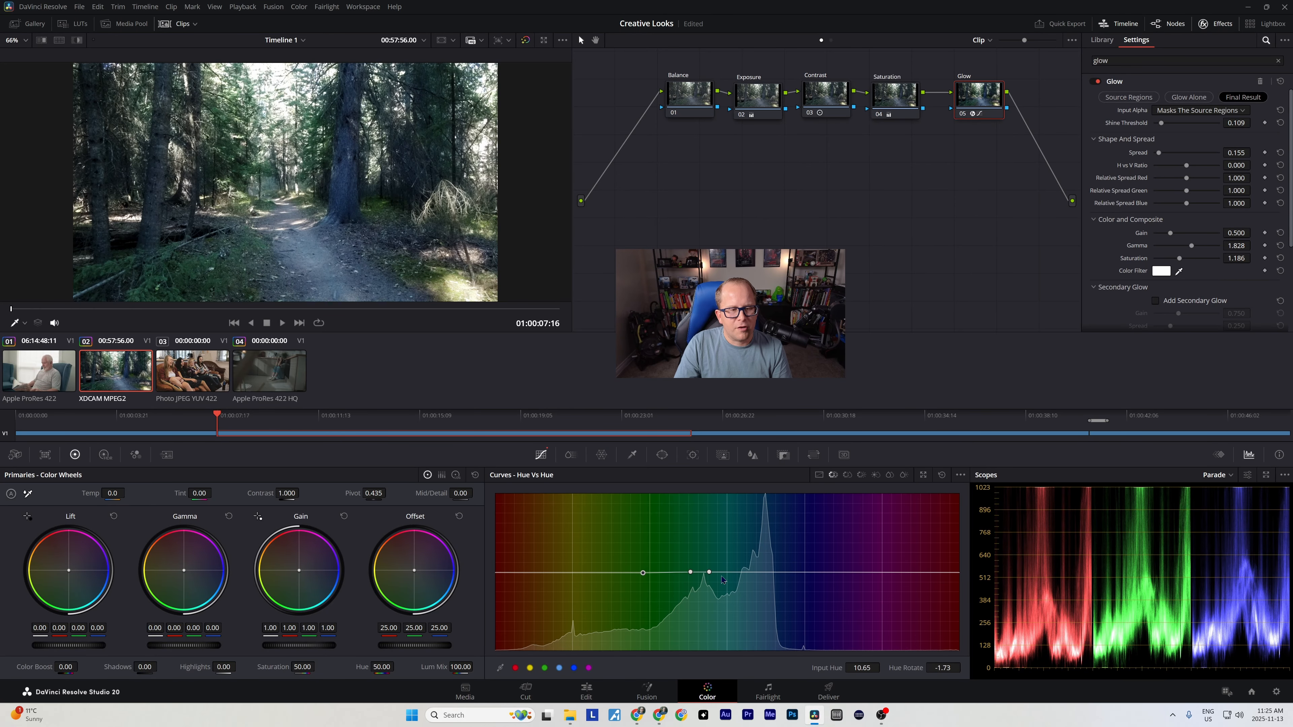
{"action": "left_click_drag", "start_coordinate": [713, 573], "coordinate": [665, 559]}
Step: Toggle the Glow node off and on repeatedly to compare the forest image with and without its look
{"action": "key", "text": "ctrl+d"}
{"action": "key", "text": "ctrl+d"}
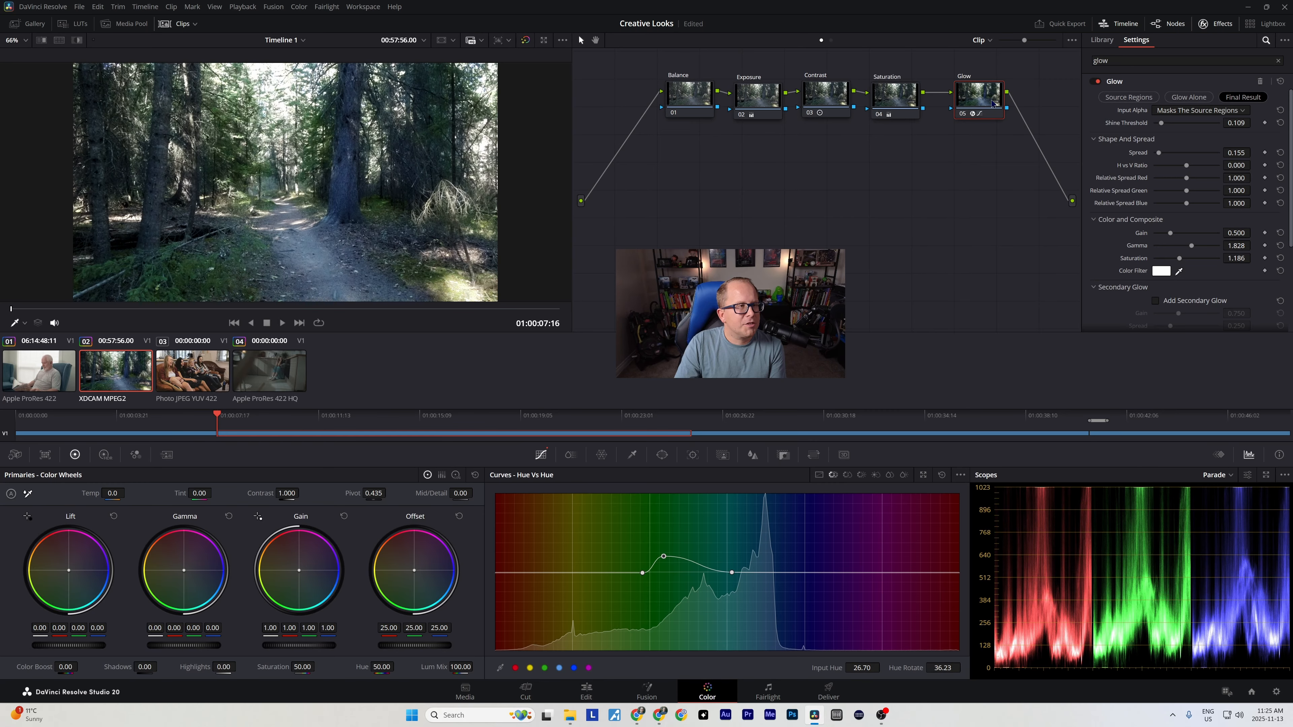
{"action": "key", "text": "ctrl+d"}
{"action": "key", "text": "ctrl+d"}
{"action": "key", "text": "ctrl+d"}
{"action": "key", "text": "ctrl+d"}
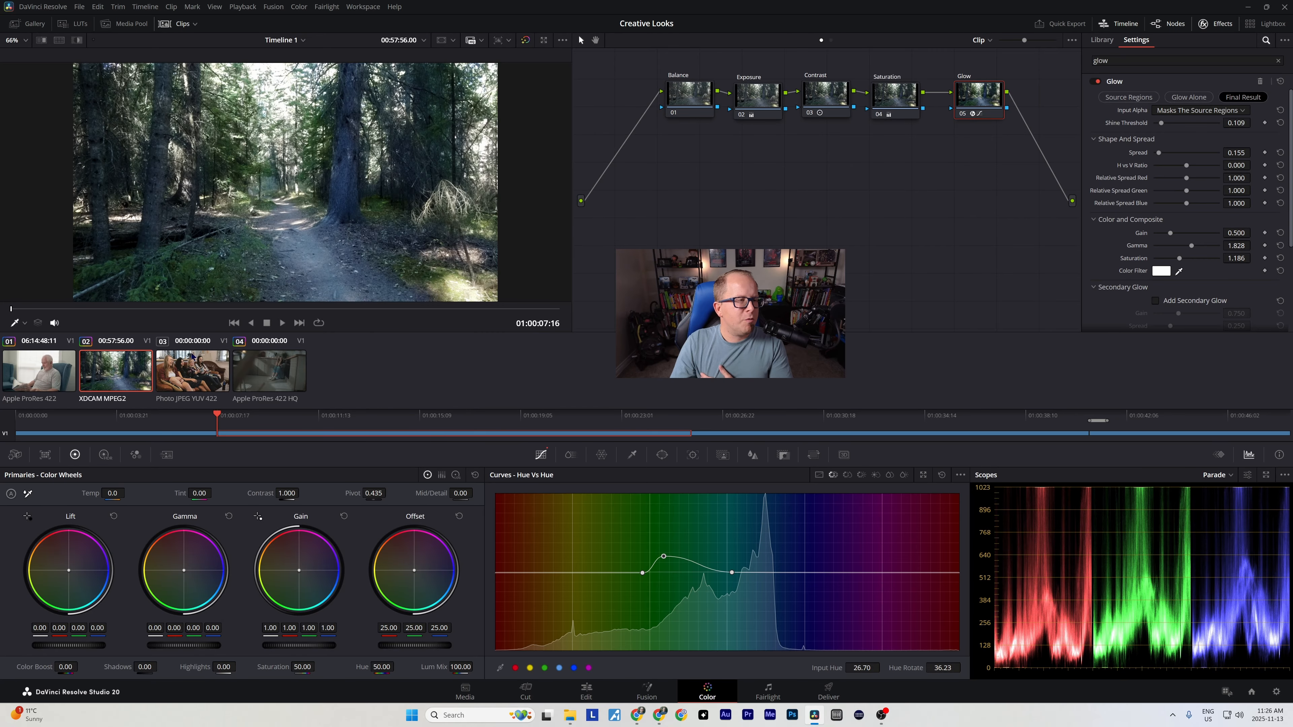
Step: Open the third clip, with the women on the couch, for grading and hide the effects library
{"action": "left_click", "coordinate": [191, 372]}
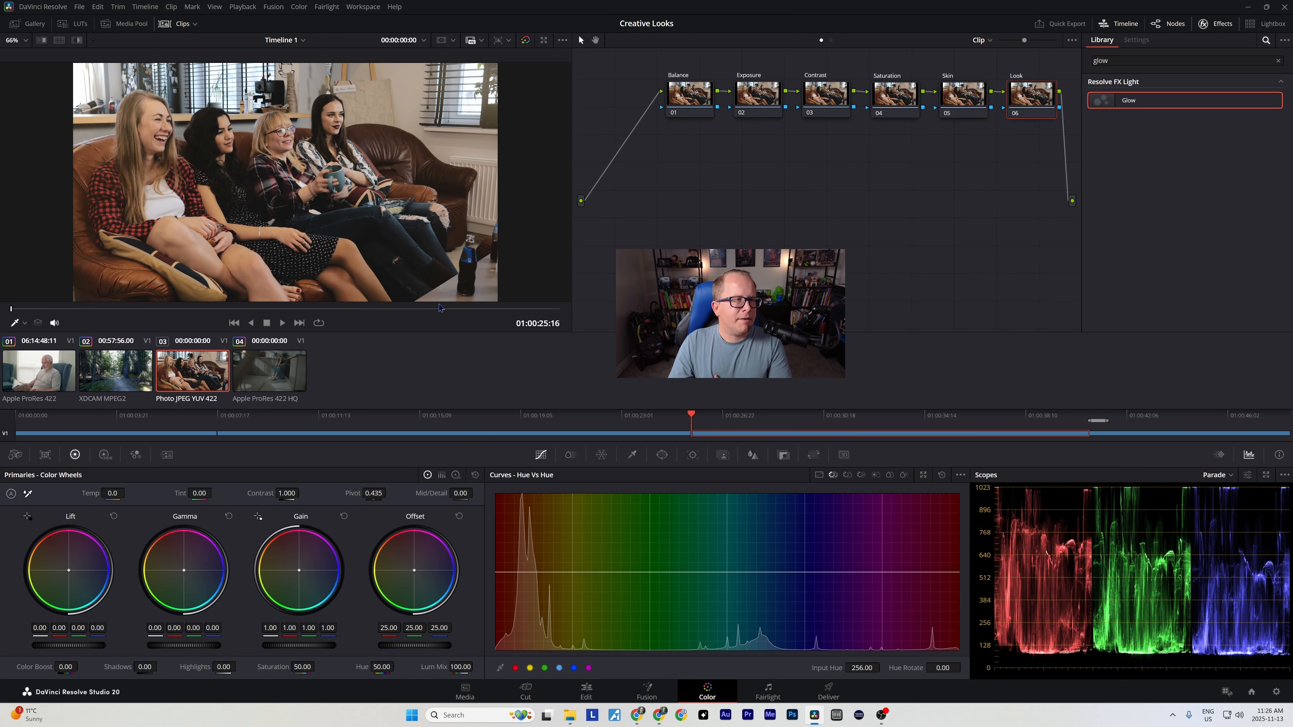
{"action": "left_click", "coordinate": [1218, 24]}
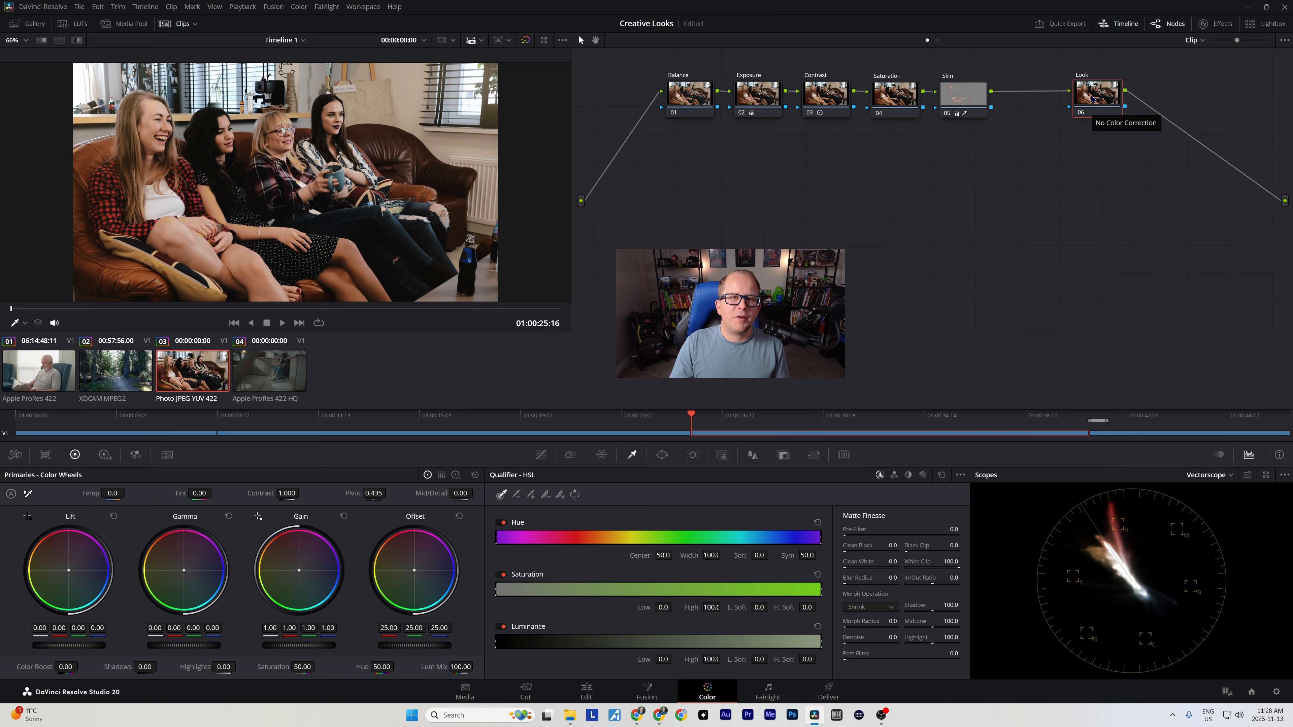
Step: Add a second branch node below the Look node and connect the Skin node's key output to its key input
{"action": "left_click_drag", "start_coordinate": [1092, 98], "coordinate": [1047, 100]}
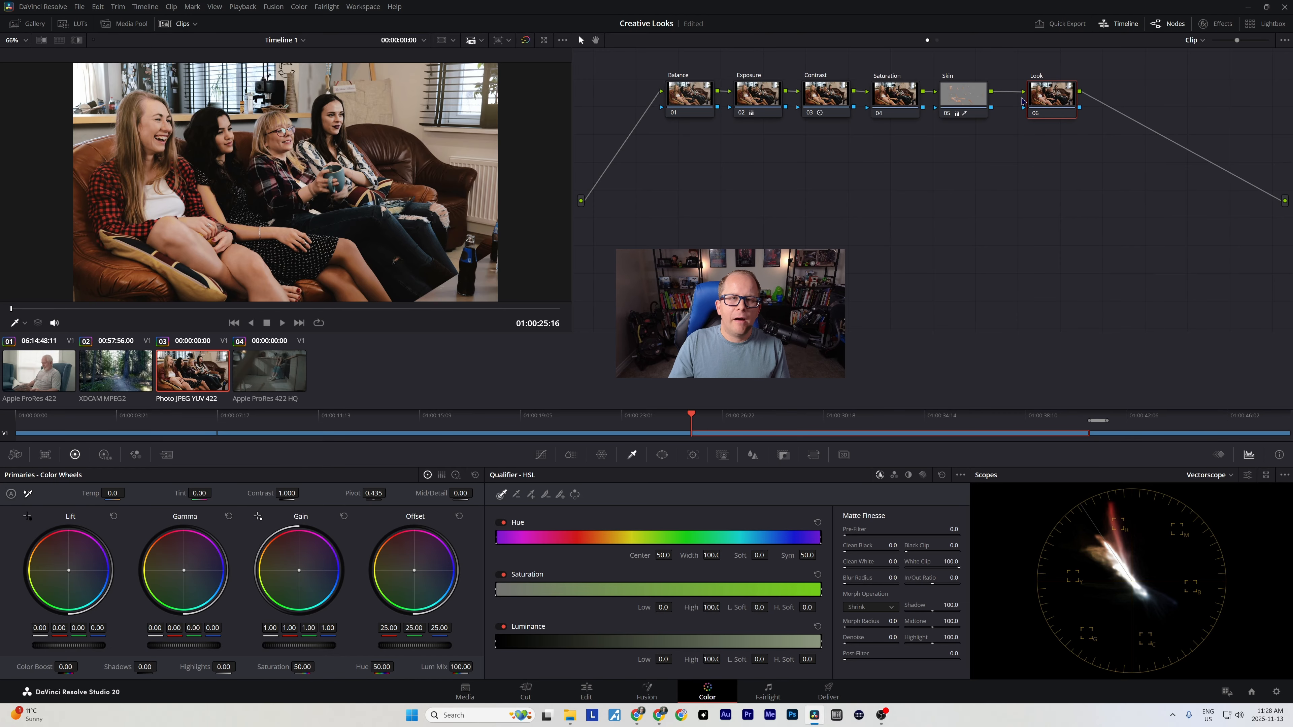
{"action": "left_click", "coordinate": [962, 106]}
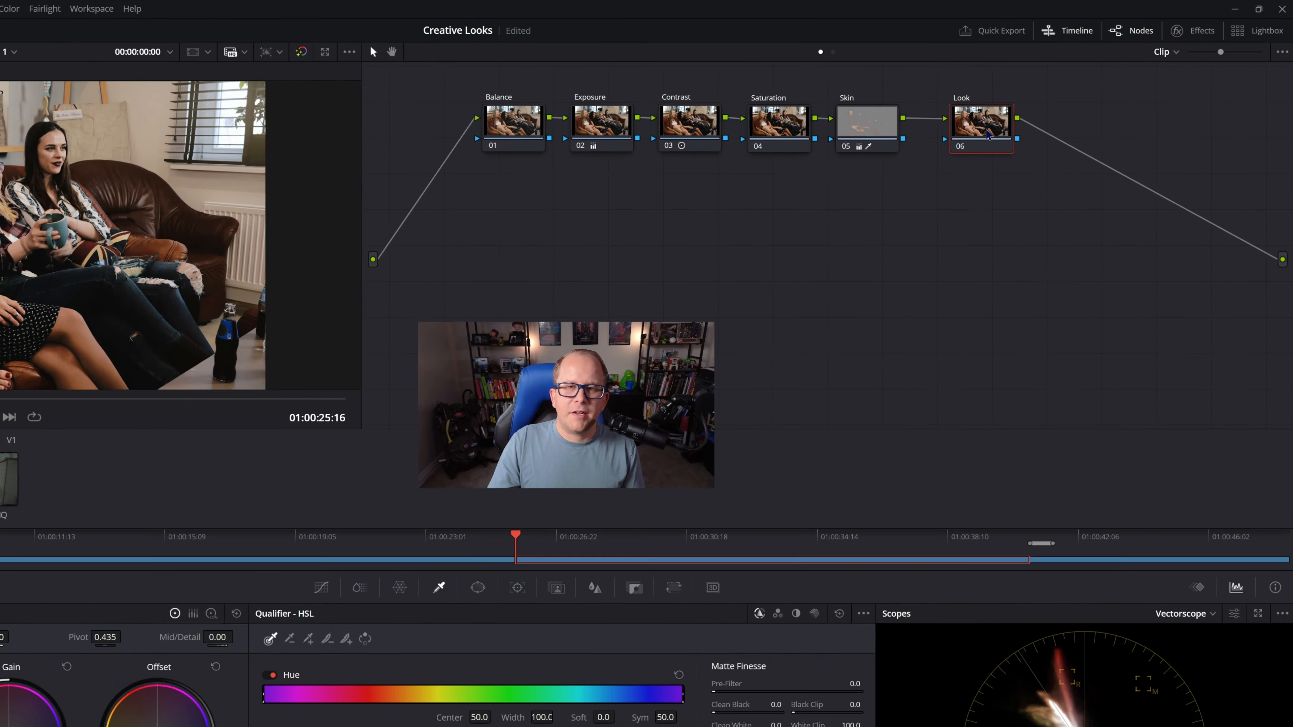
{"action": "right_click", "coordinate": [1054, 96]}
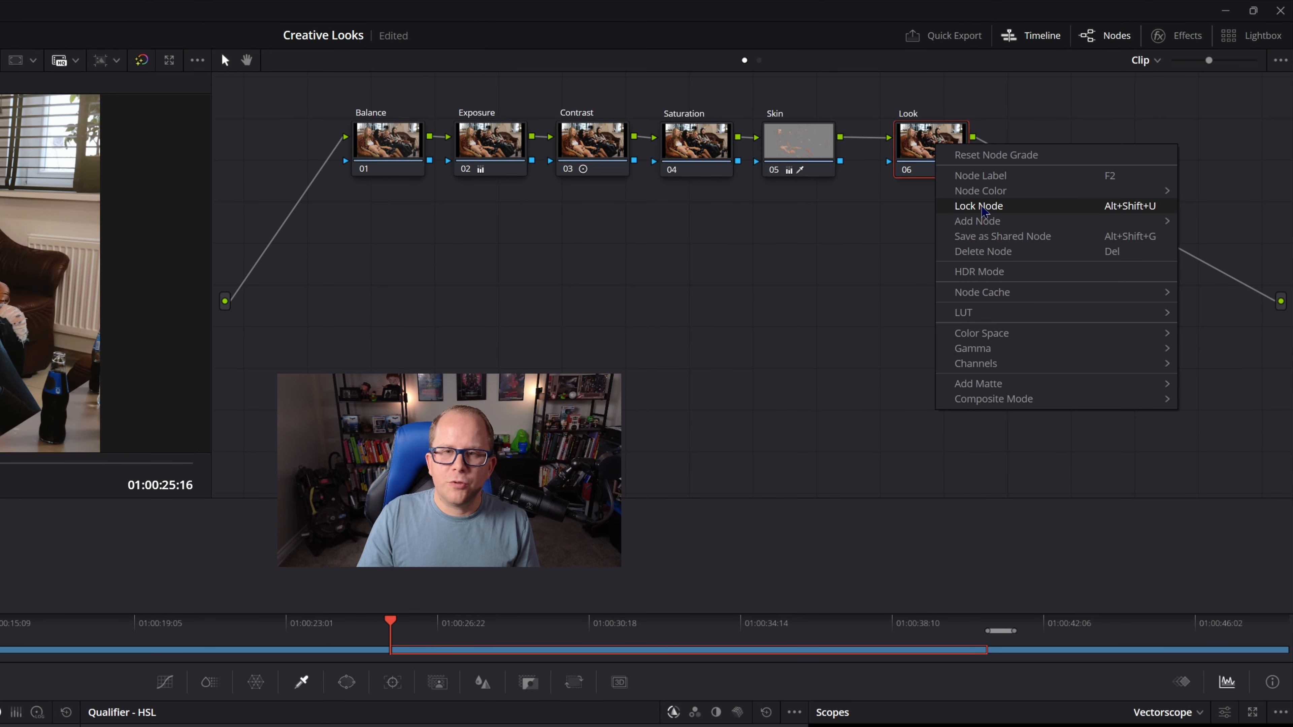
{"action": "mouse_move", "coordinate": [980, 221]}
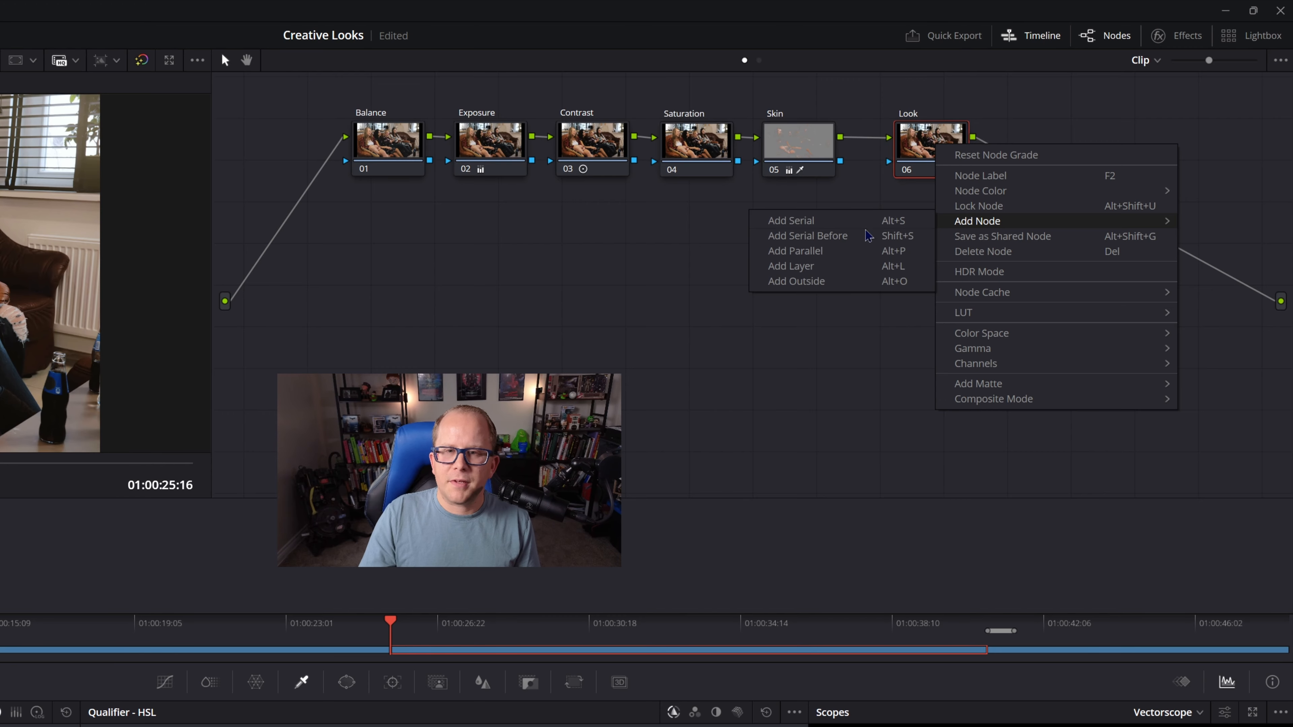
{"action": "left_click", "coordinate": [860, 266]}
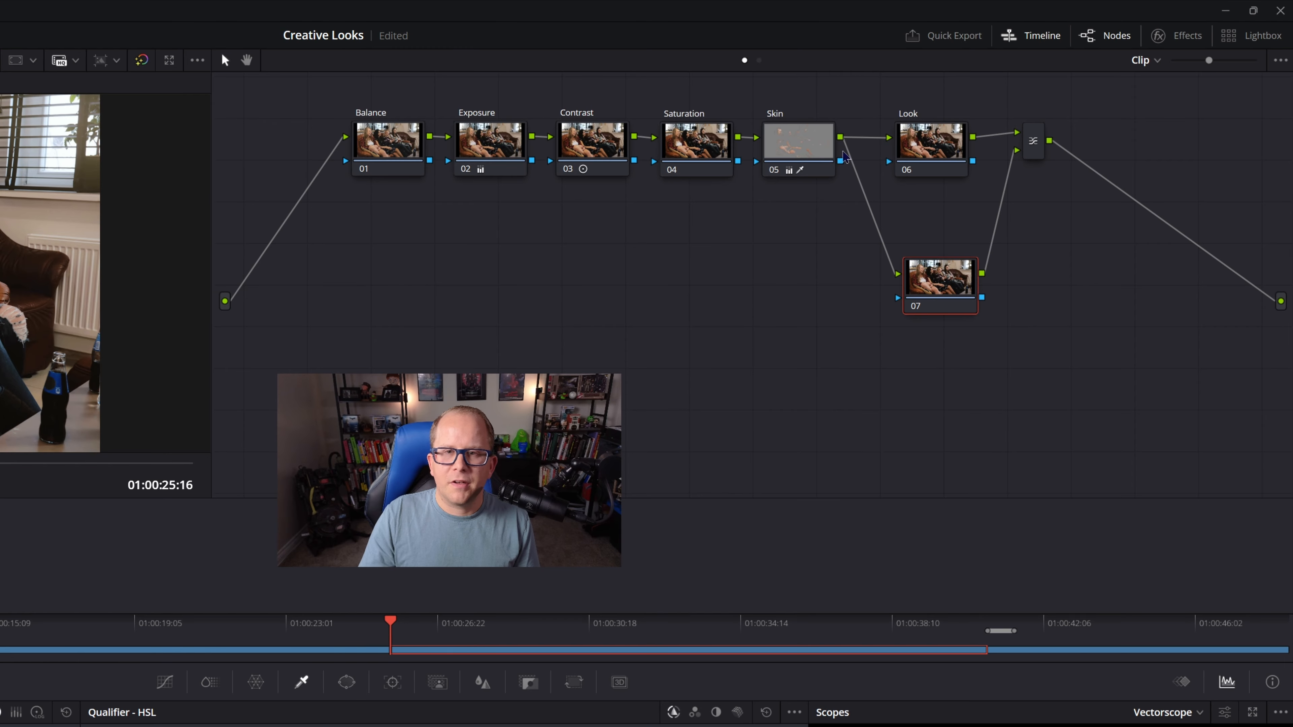
{"action": "left_click_drag", "start_coordinate": [841, 160], "coordinate": [897, 297]}
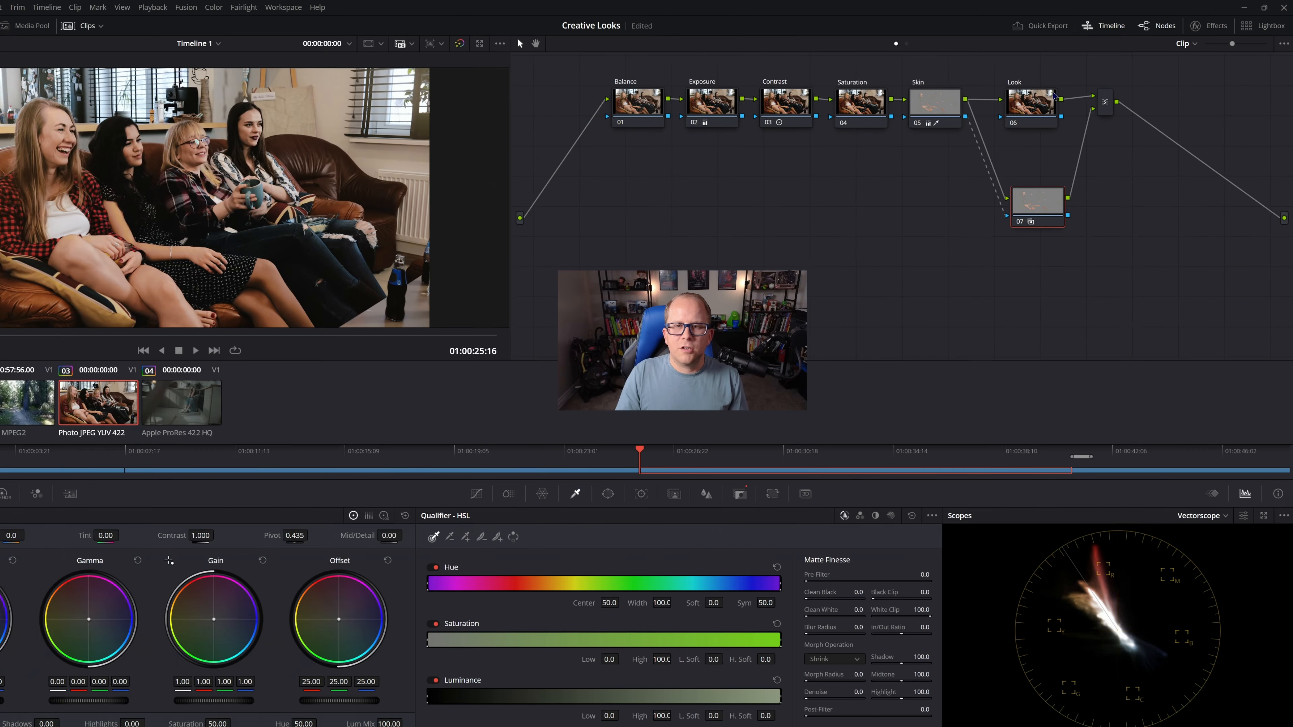
Step: On the couch clip's Look node, raise Gamma to 0.01, set Contrast to 0.950 and lower Pivot to about 0.383
{"action": "left_click", "coordinate": [963, 125]}
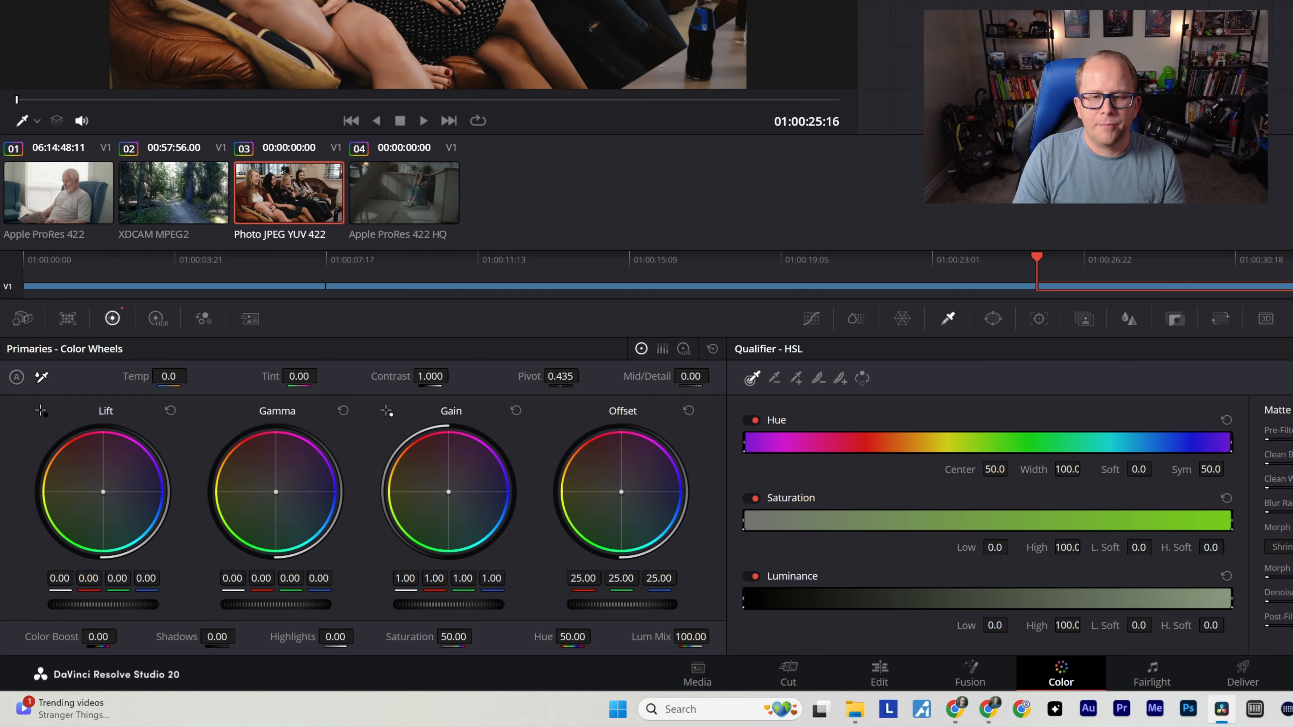
{"action": "left_click_drag", "start_coordinate": [269, 610], "coordinate": [274, 610]}
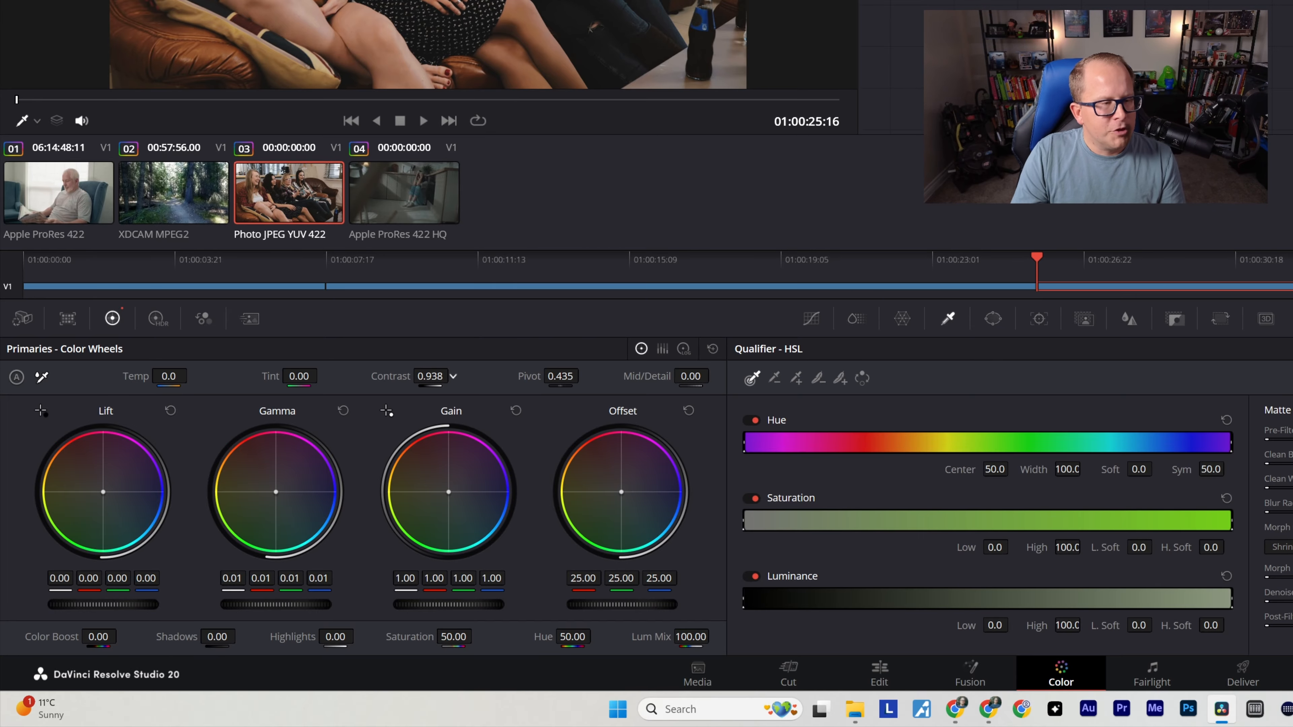
{"action": "left_click_drag", "start_coordinate": [430, 376], "coordinate": [434, 375]}
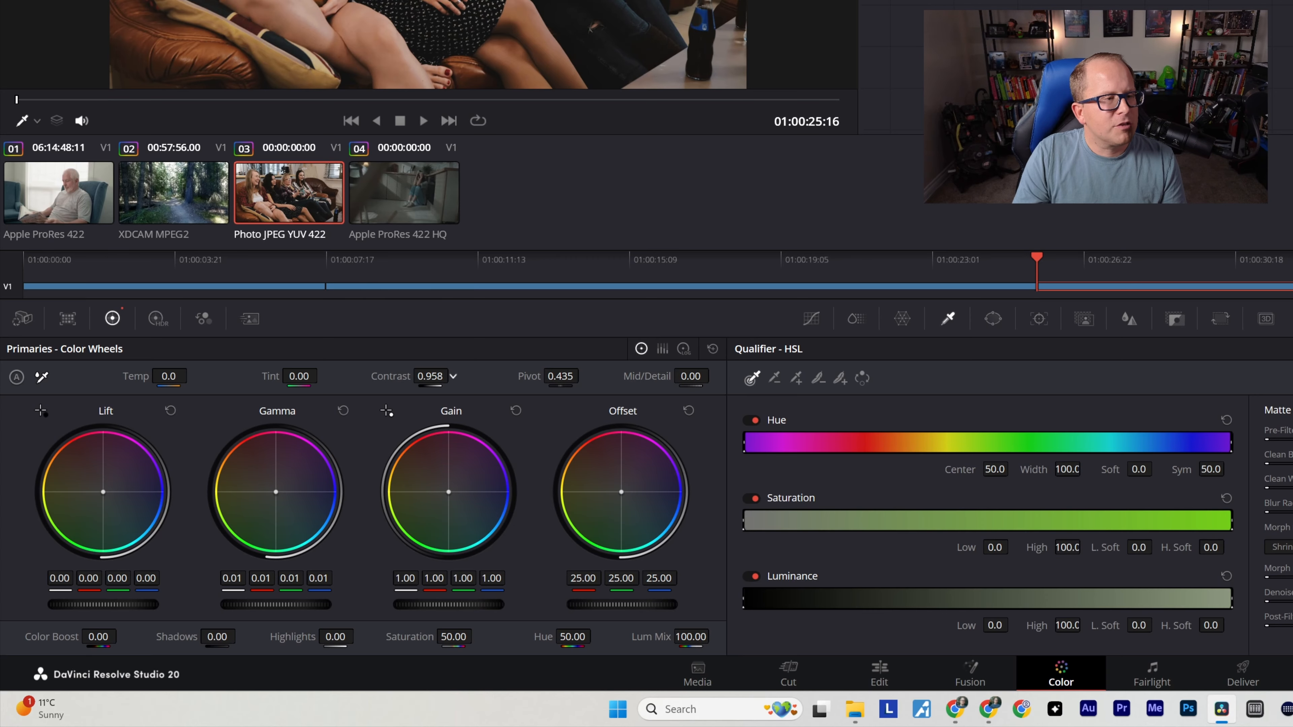
{"action": "left_click_drag", "start_coordinate": [430, 375], "coordinate": [429, 375]}
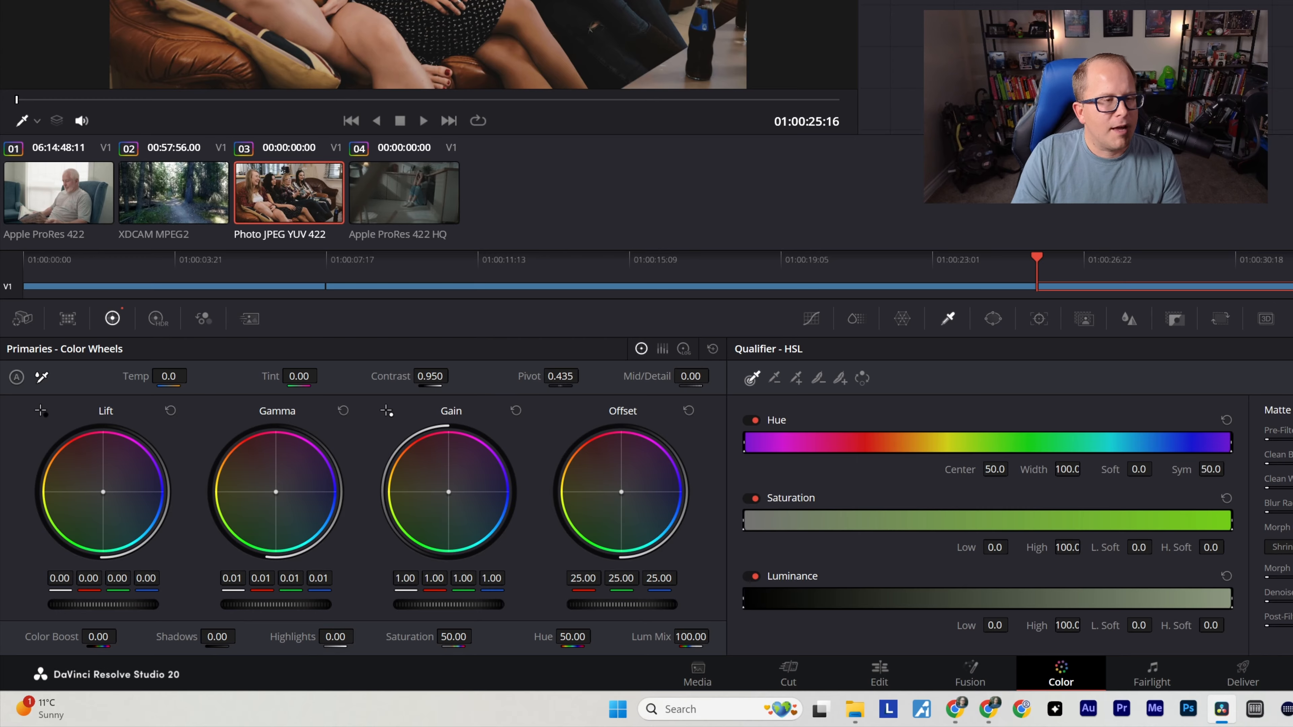
{"action": "left_click_drag", "start_coordinate": [560, 376], "coordinate": [544, 376]}
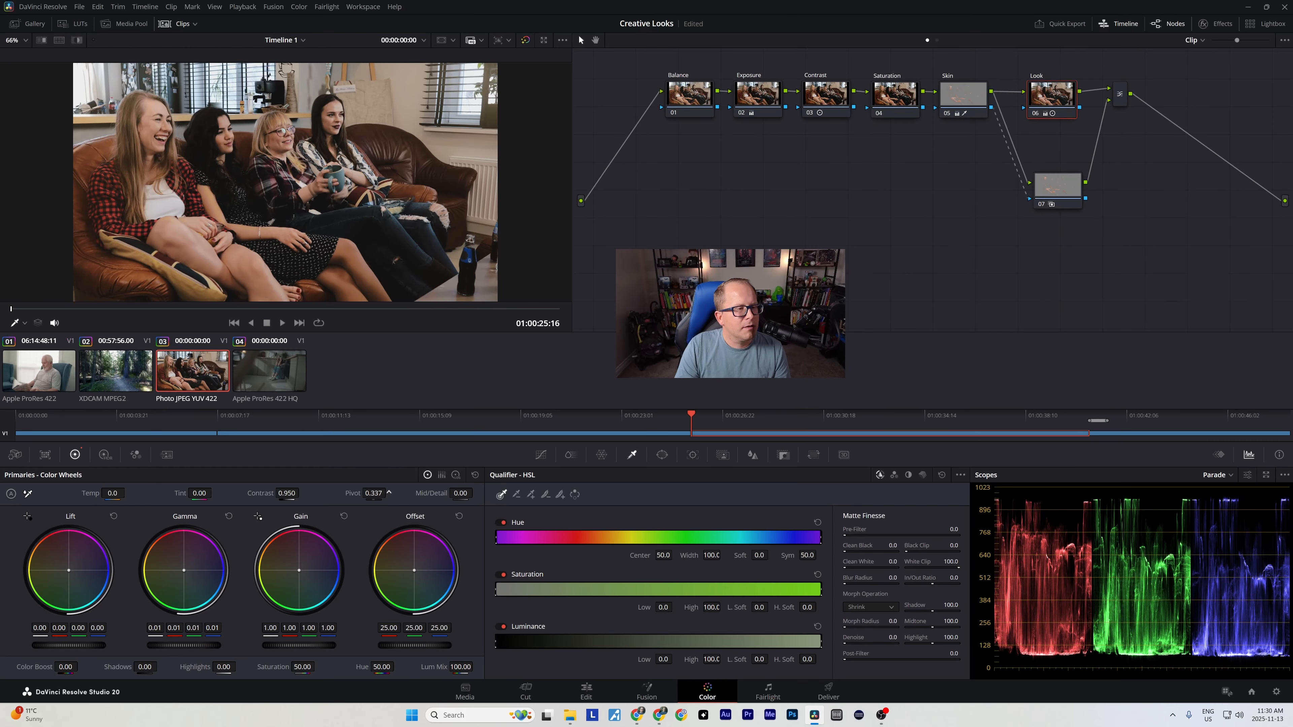
{"action": "left_click_drag", "start_coordinate": [389, 493], "coordinate": [389, 492]}
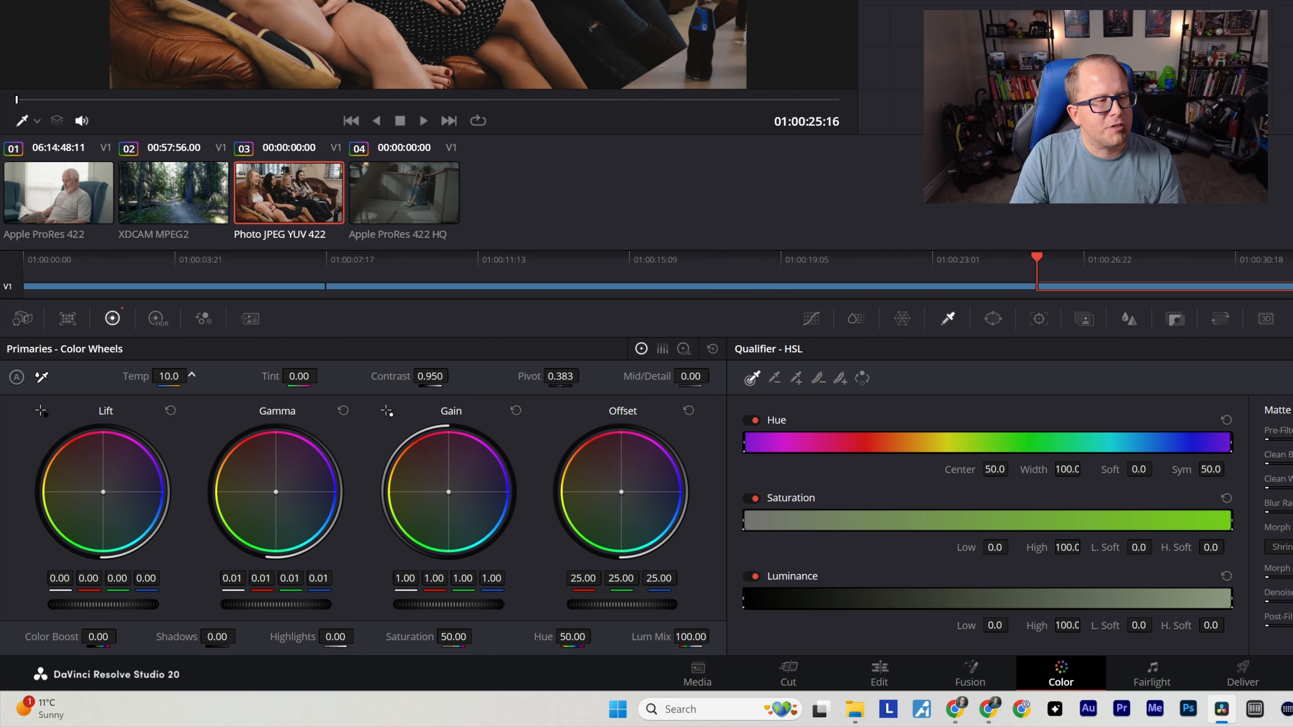
Step: Set the Look node's Temp to 250, Tint to 13.50 and Saturation to 55, finishing with the skin branch node selected
{"action": "left_click_drag", "start_coordinate": [191, 375], "coordinate": [191, 376]}
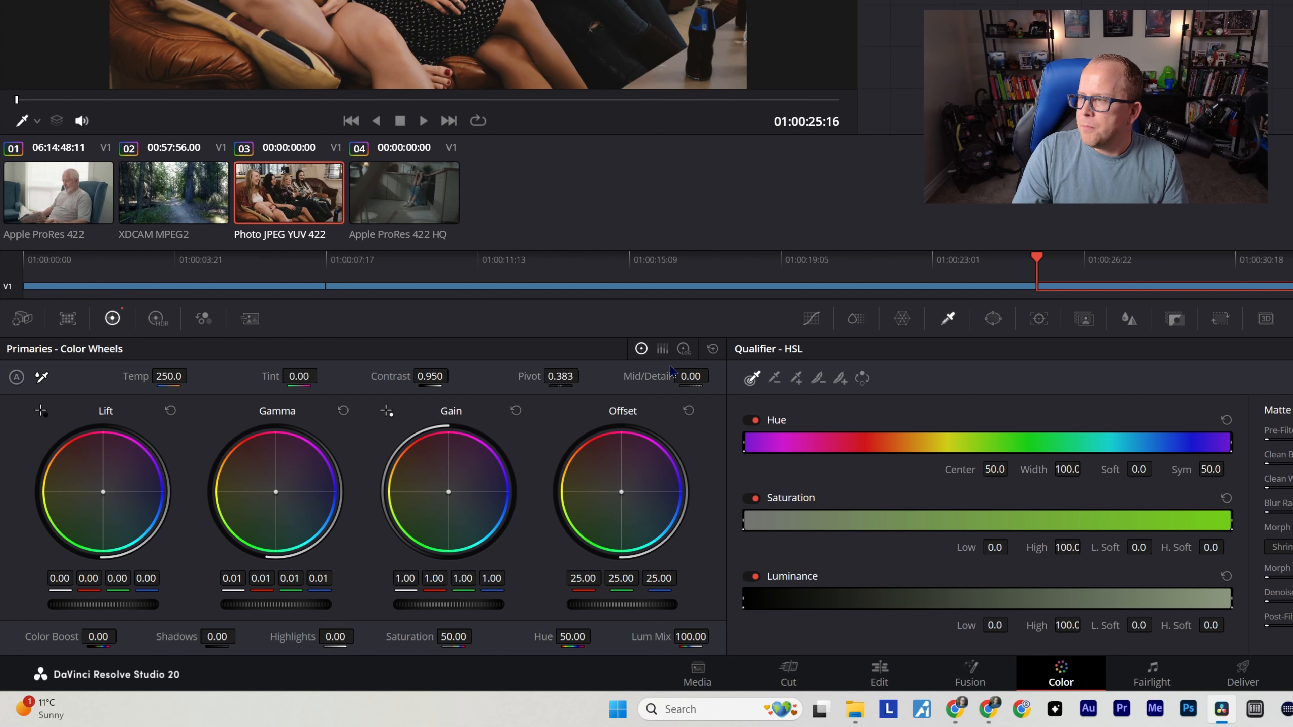
{"action": "left_click_drag", "start_coordinate": [305, 376], "coordinate": [324, 376]}
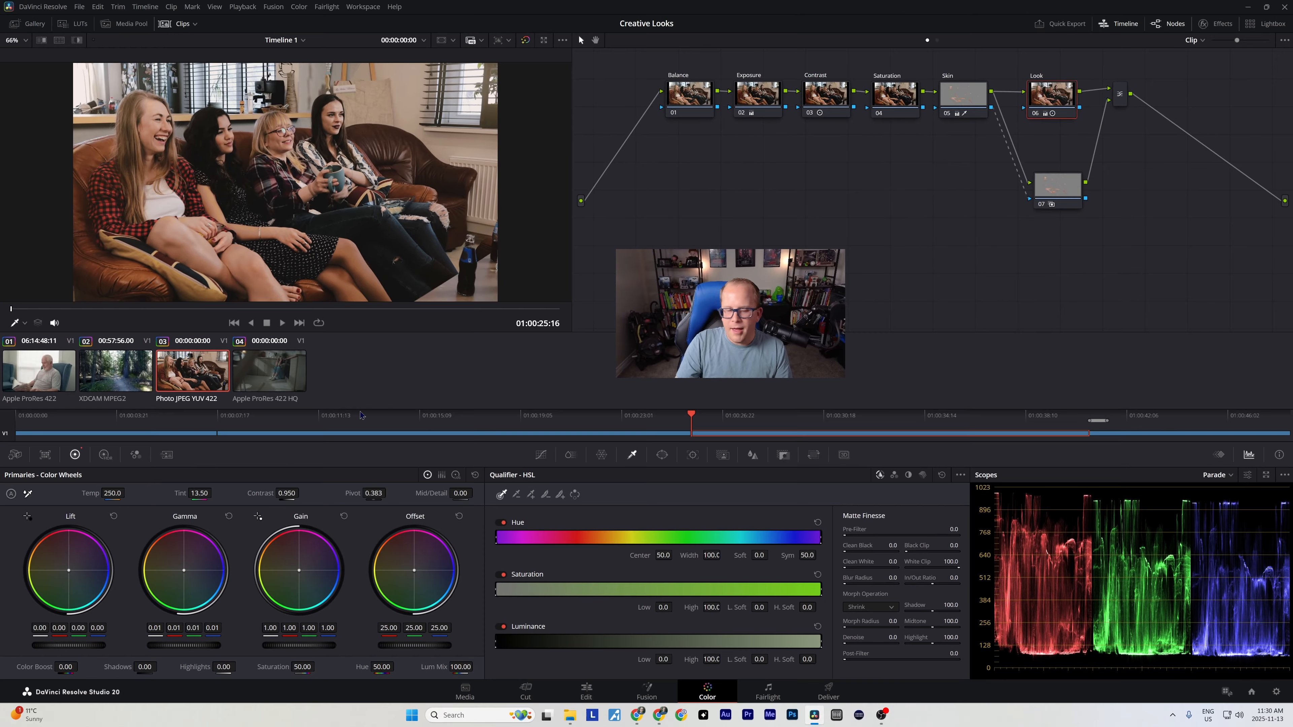
{"action": "left_click", "coordinate": [304, 668]}
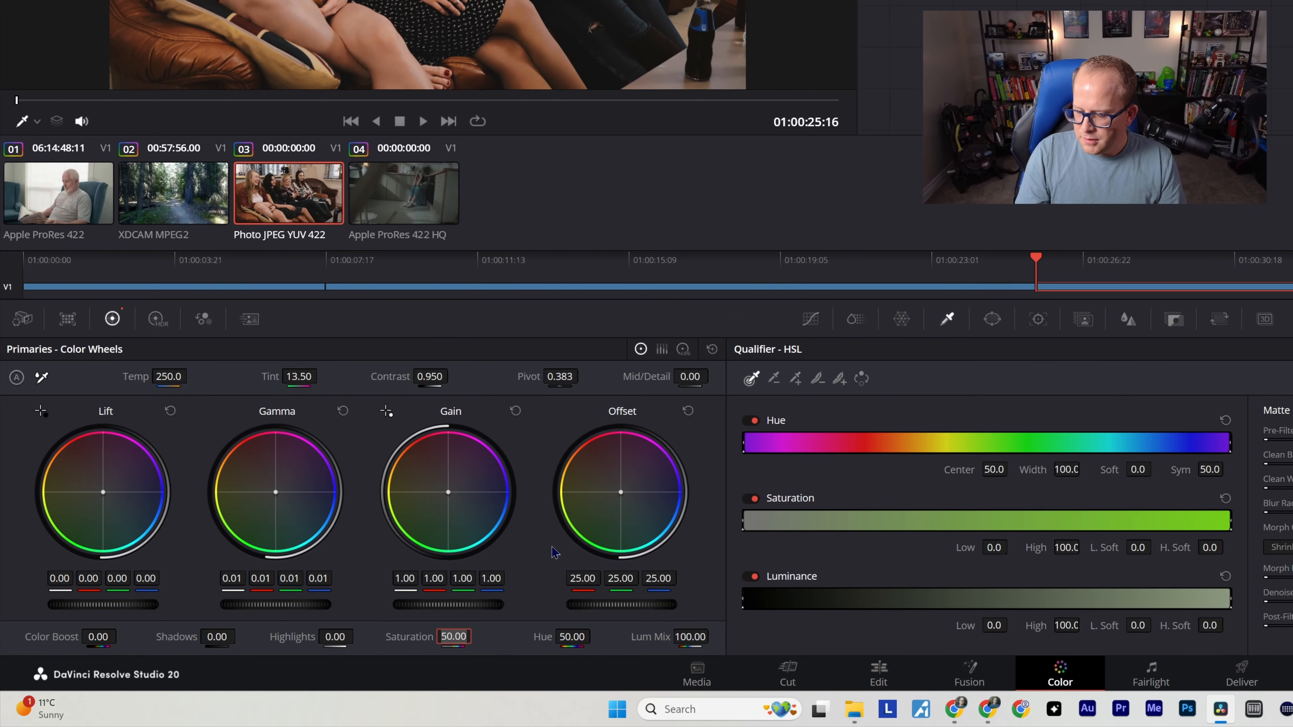
{"action": "type", "text": "55"}
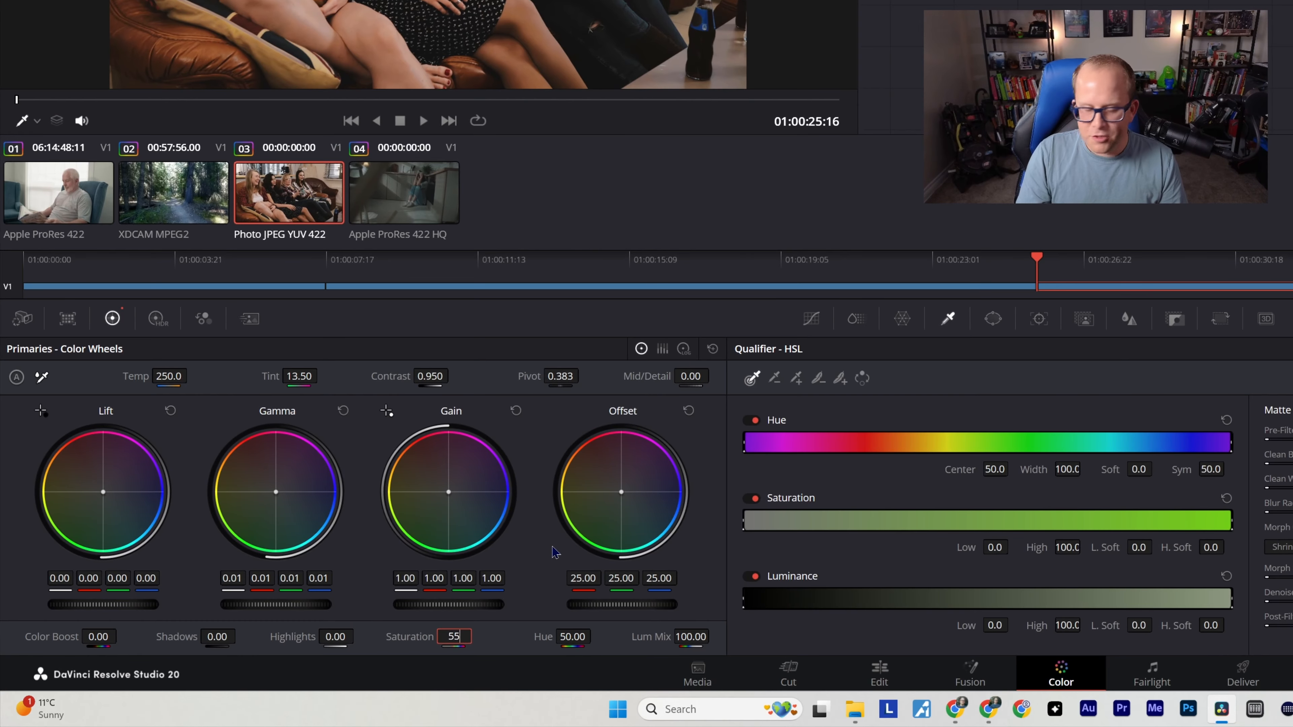
{"action": "key", "text": "Return"}
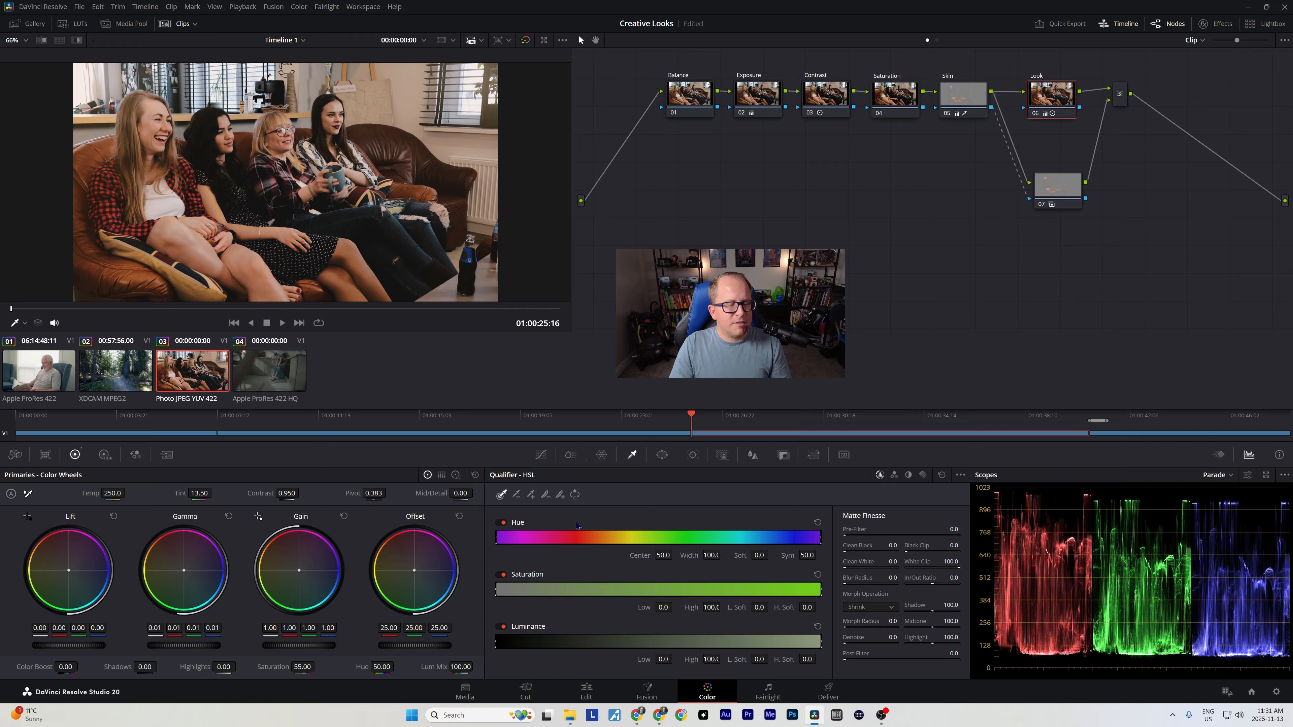
{"action": "left_click_drag", "start_coordinate": [1057, 189], "coordinate": [1049, 190]}
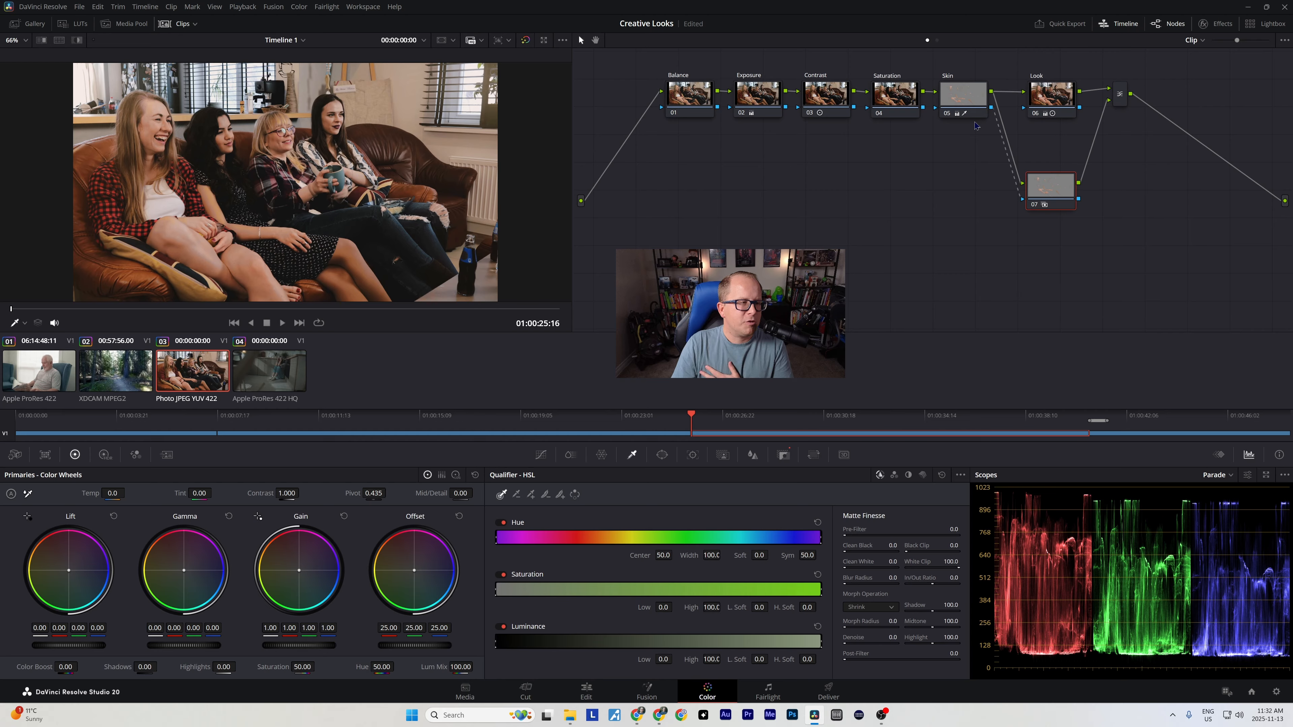
Step: Open the fourth clip in the kitchen, space its Skin and Look nodes farther apart and select the Balance node
{"action": "left_click", "coordinate": [274, 377]}
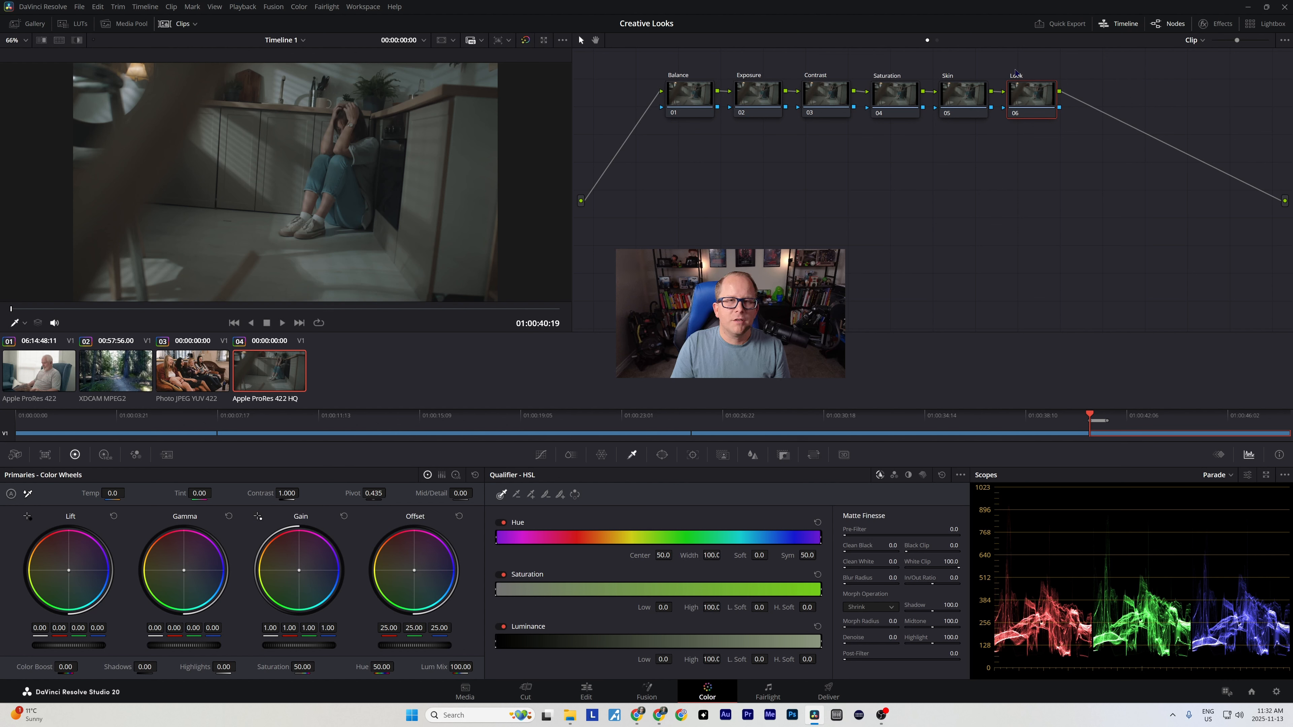
{"action": "left_click_drag", "start_coordinate": [1041, 103], "coordinate": [1072, 102]}
{"action": "left_click_drag", "start_coordinate": [965, 103], "coordinate": [977, 102]}
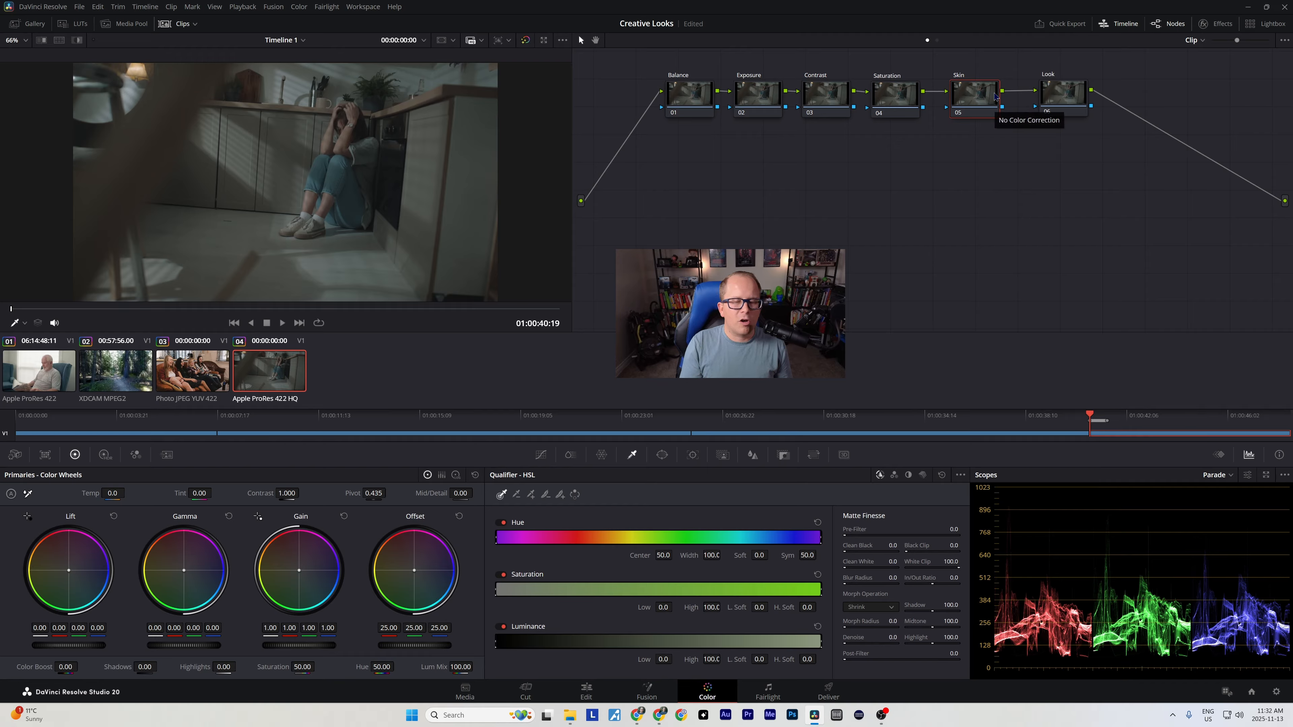
{"action": "left_click", "coordinate": [684, 89]}
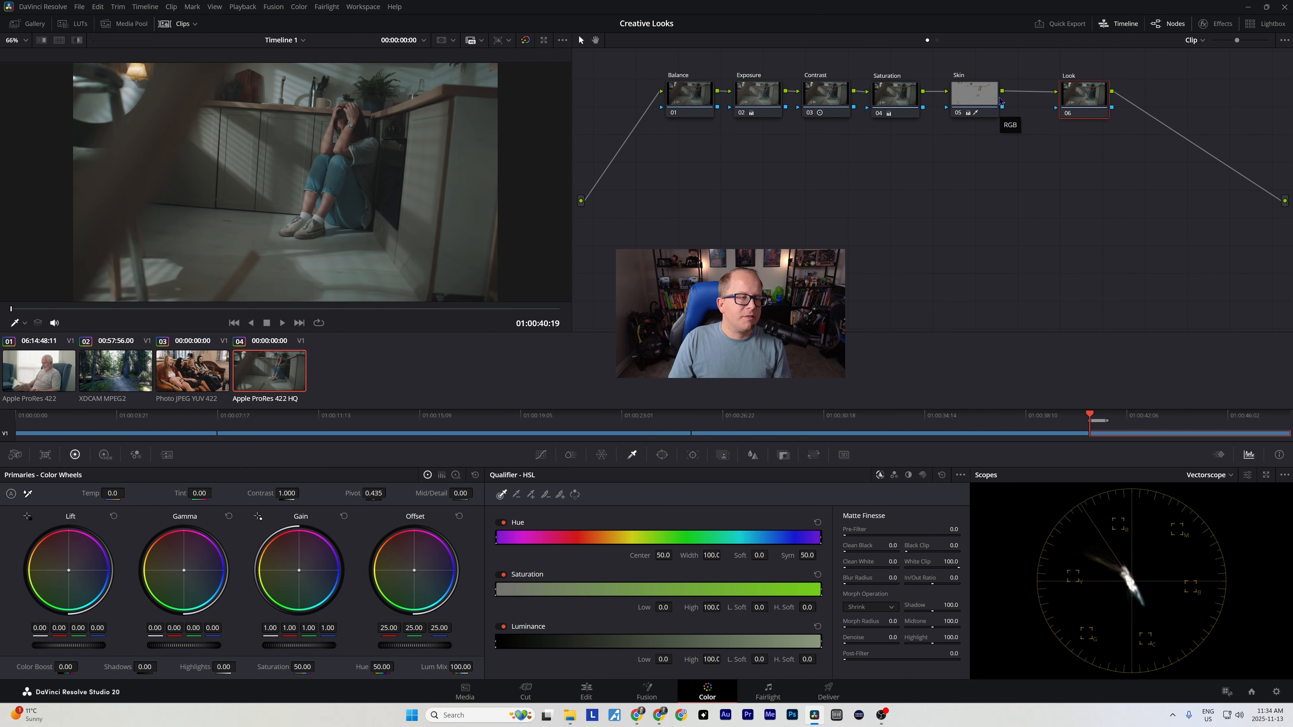
Step: Add a parallel node to the kitchen clip's Look node and connect the Skin node's key output to its key input
{"action": "left_click", "coordinate": [979, 98]}
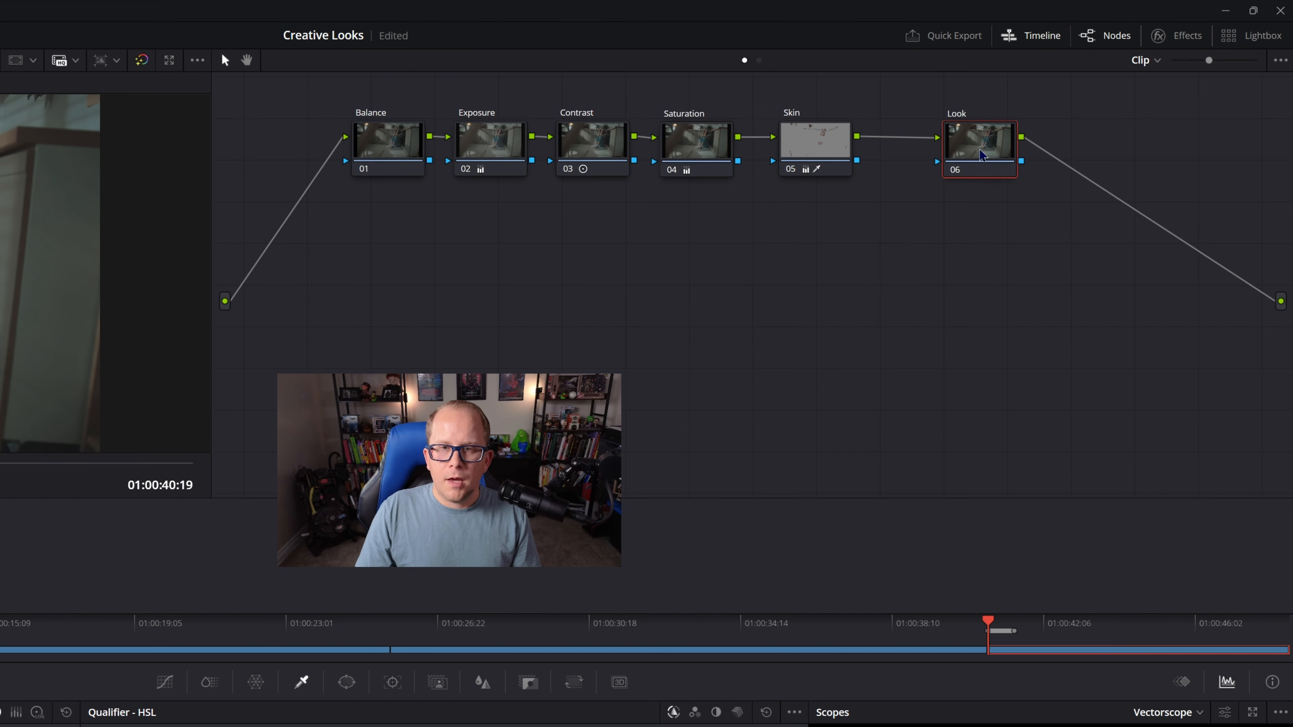
{"action": "right_click", "coordinate": [980, 149]}
{"action": "mouse_move", "coordinate": [1040, 230]}
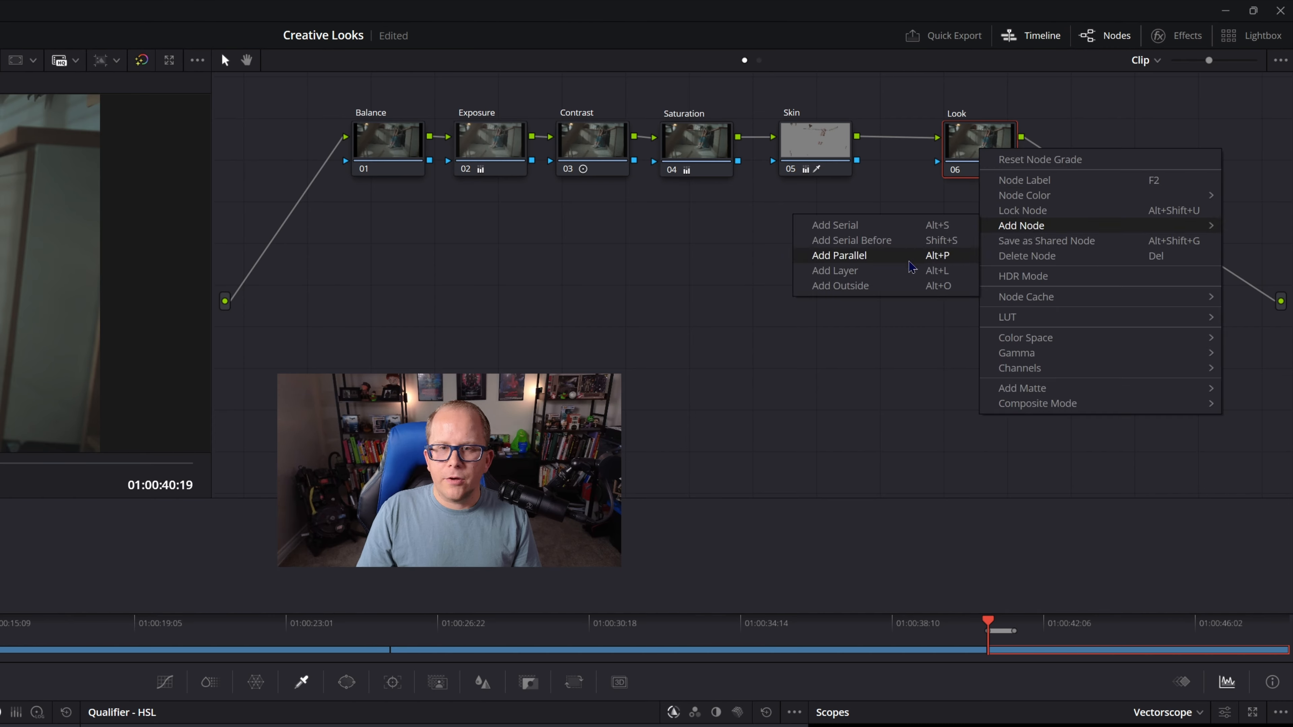
{"action": "left_click", "coordinate": [861, 254]}
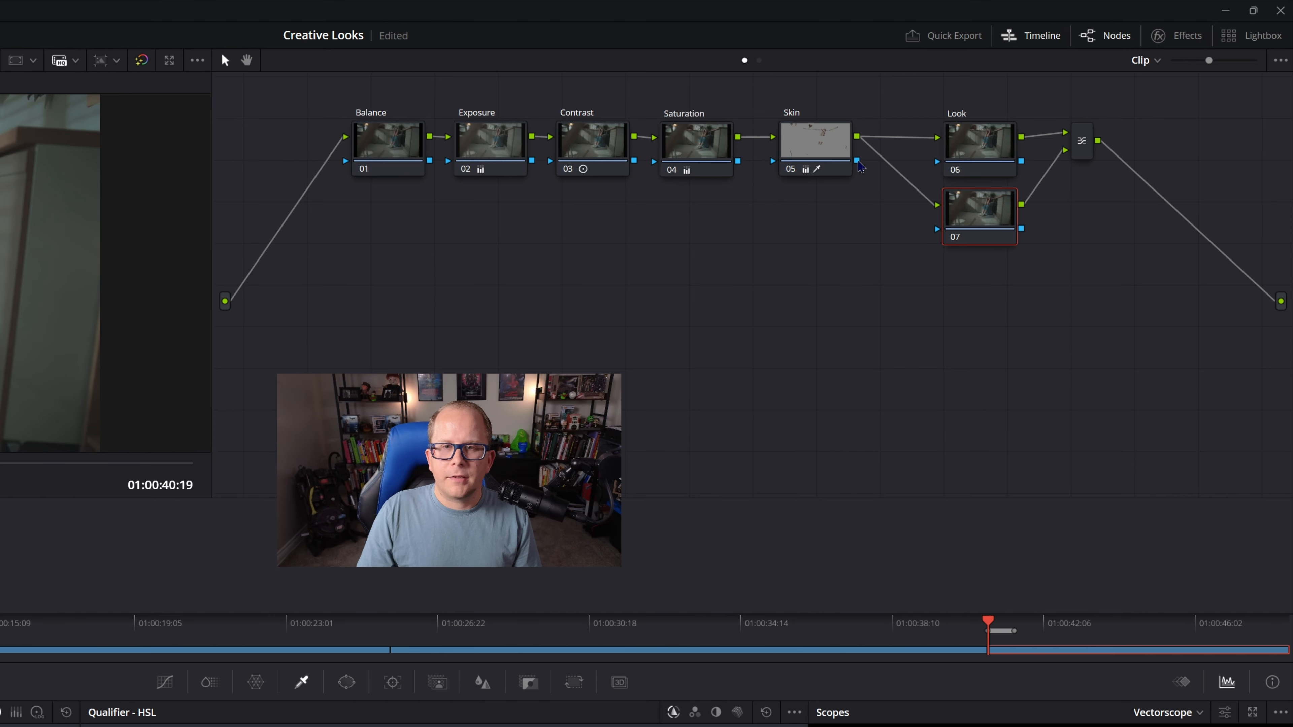
{"action": "left_click_drag", "start_coordinate": [857, 161], "coordinate": [937, 231]}
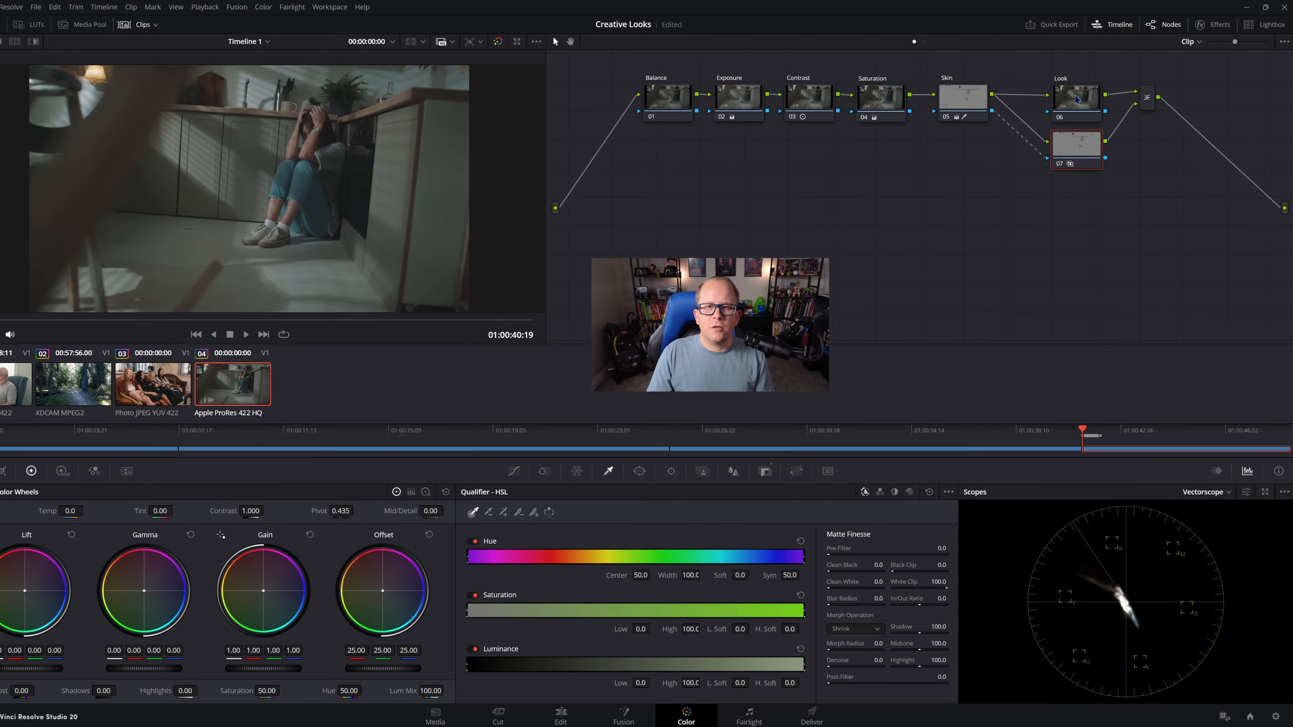
Step: Switch the scopes to Waveform and lower the Look node's Lift to -0.01 on the kitchen clip
{"action": "left_click", "coordinate": [980, 144]}
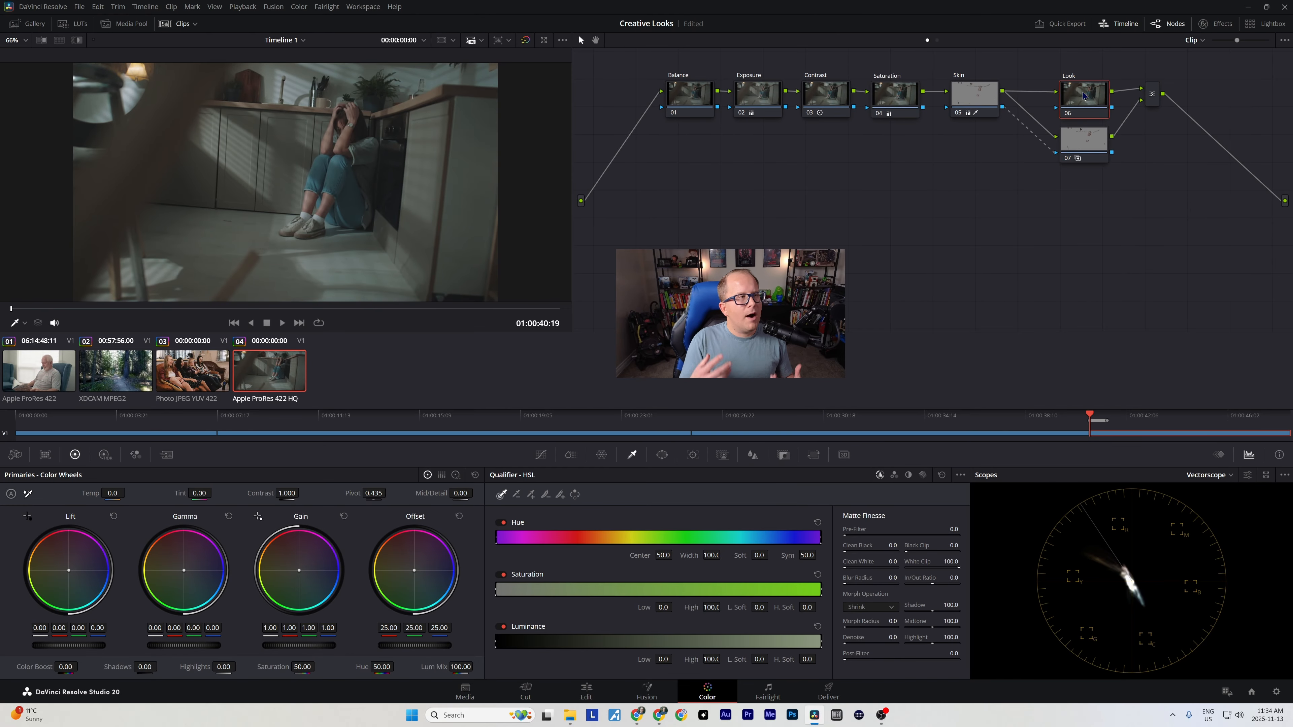
{"action": "left_click", "coordinate": [1209, 475]}
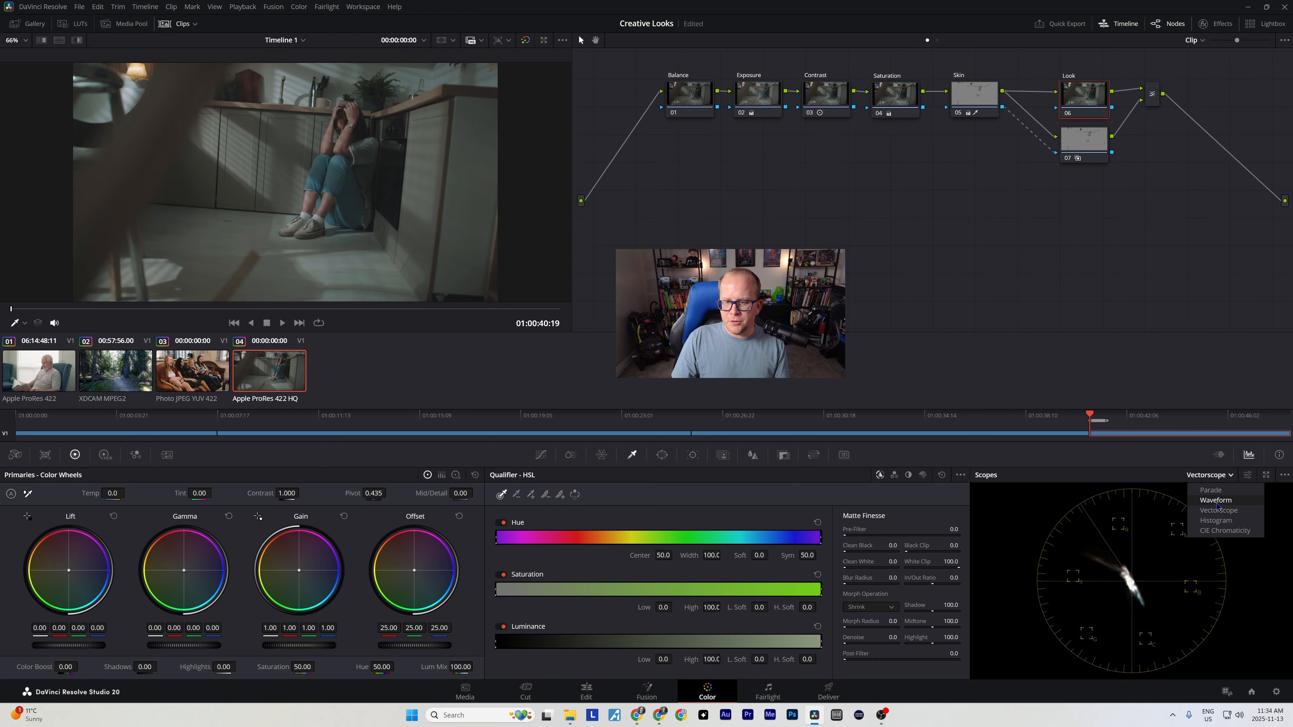
{"action": "left_click", "coordinate": [1214, 502]}
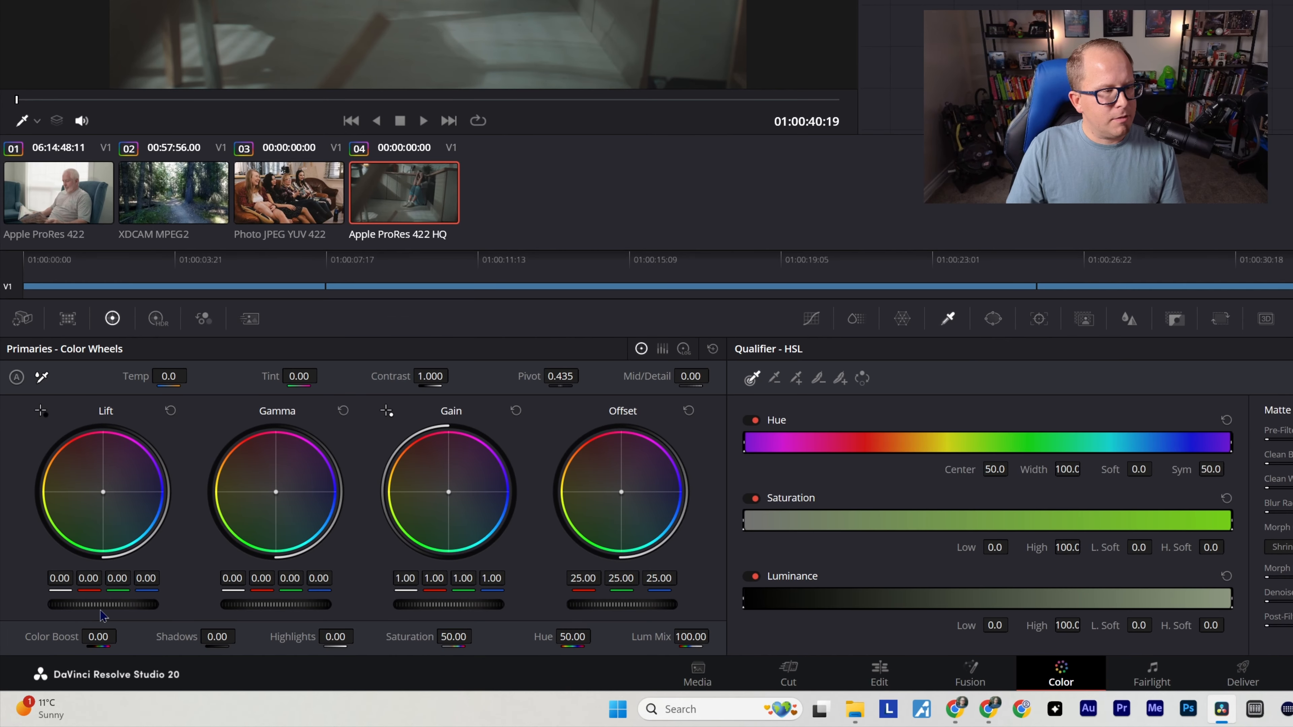
{"action": "left_click_drag", "start_coordinate": [102, 605], "coordinate": [94, 605]}
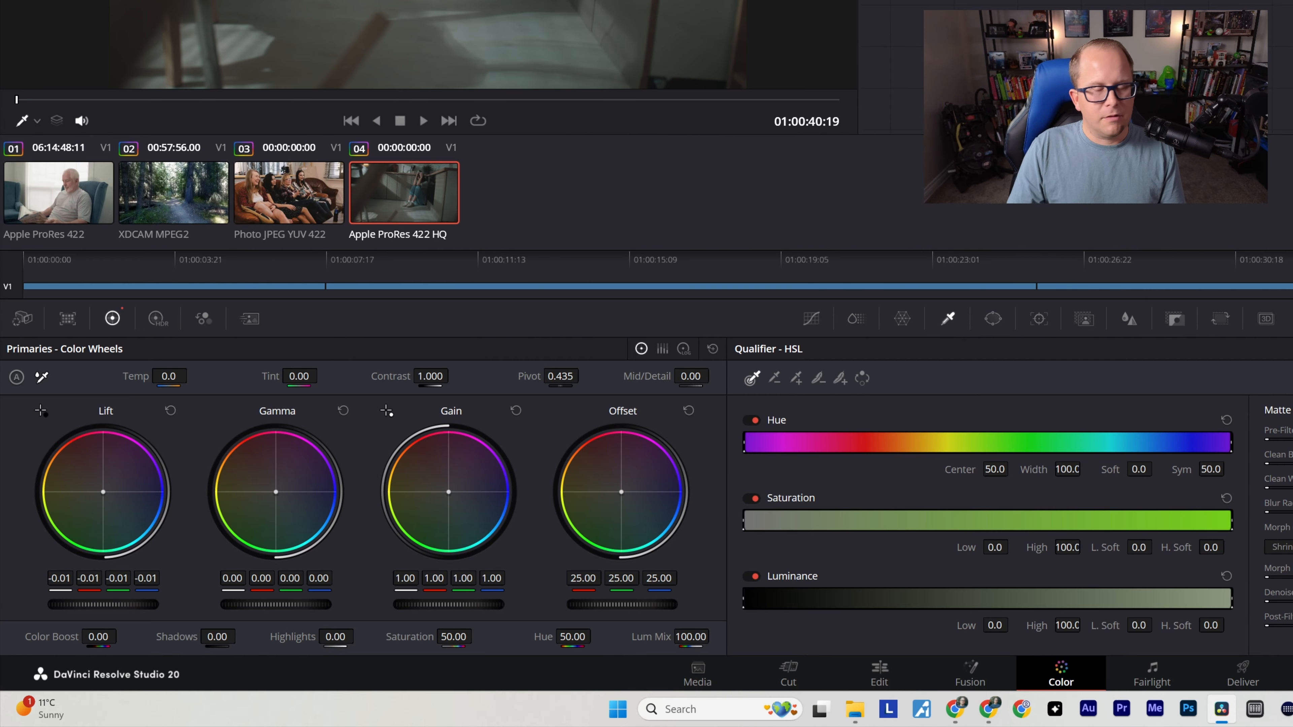
Step: Set the Look node's Gamma to -0.02, Contrast to 1.2 and Pivot to 0.303 on the kitchen clip
{"action": "left_click_drag", "start_coordinate": [299, 605], "coordinate": [281, 605]}
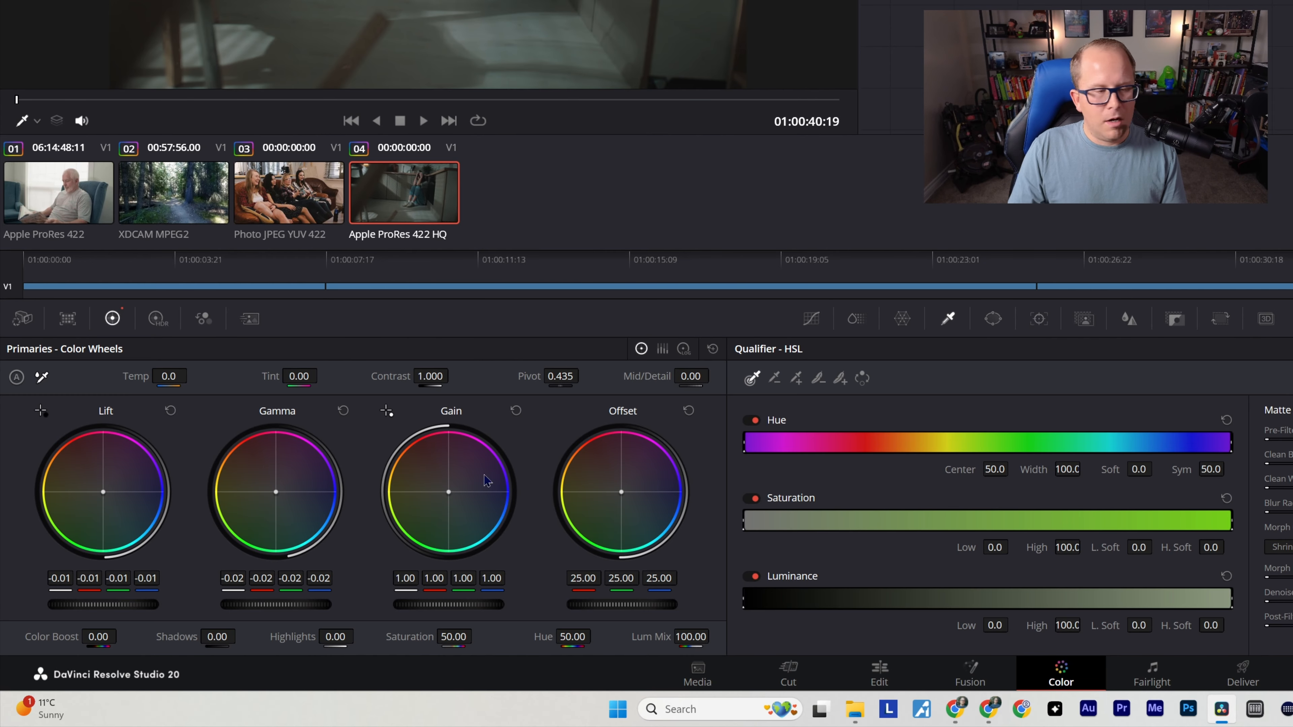
{"action": "double_click", "coordinate": [431, 377]}
{"action": "type", "text": "1.2"}
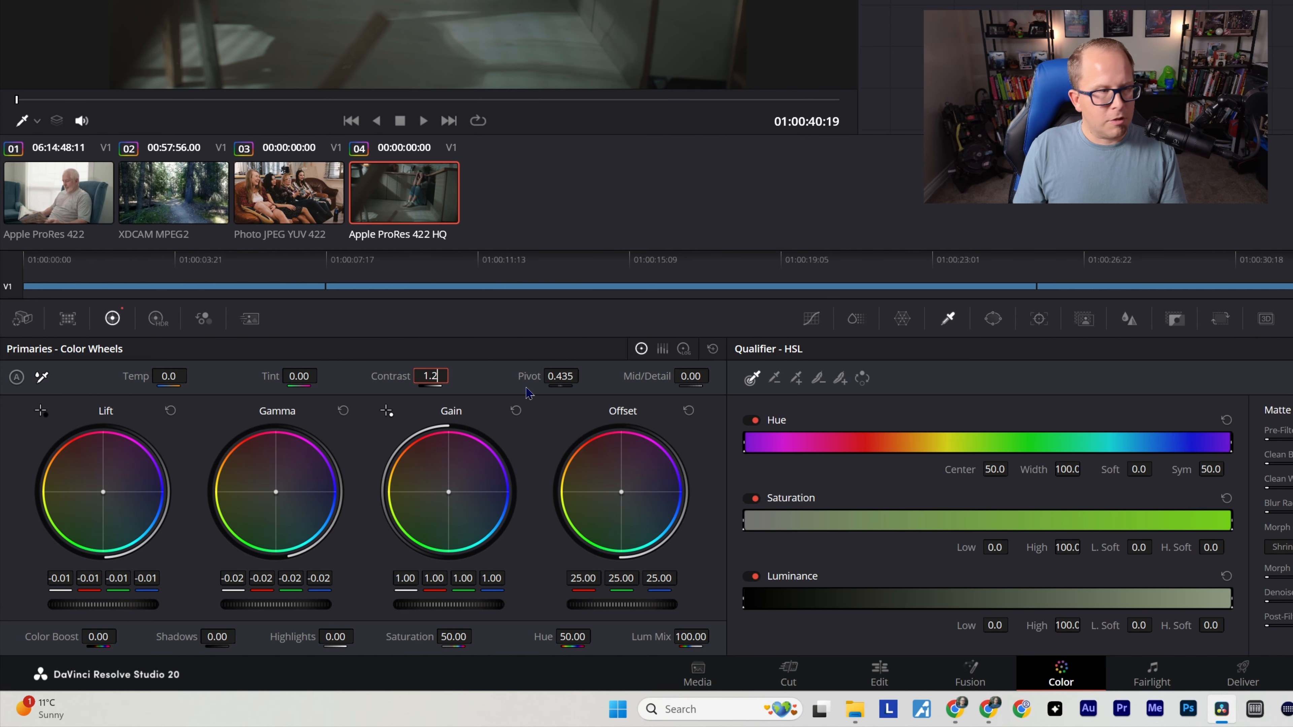
{"action": "key", "text": "Return"}
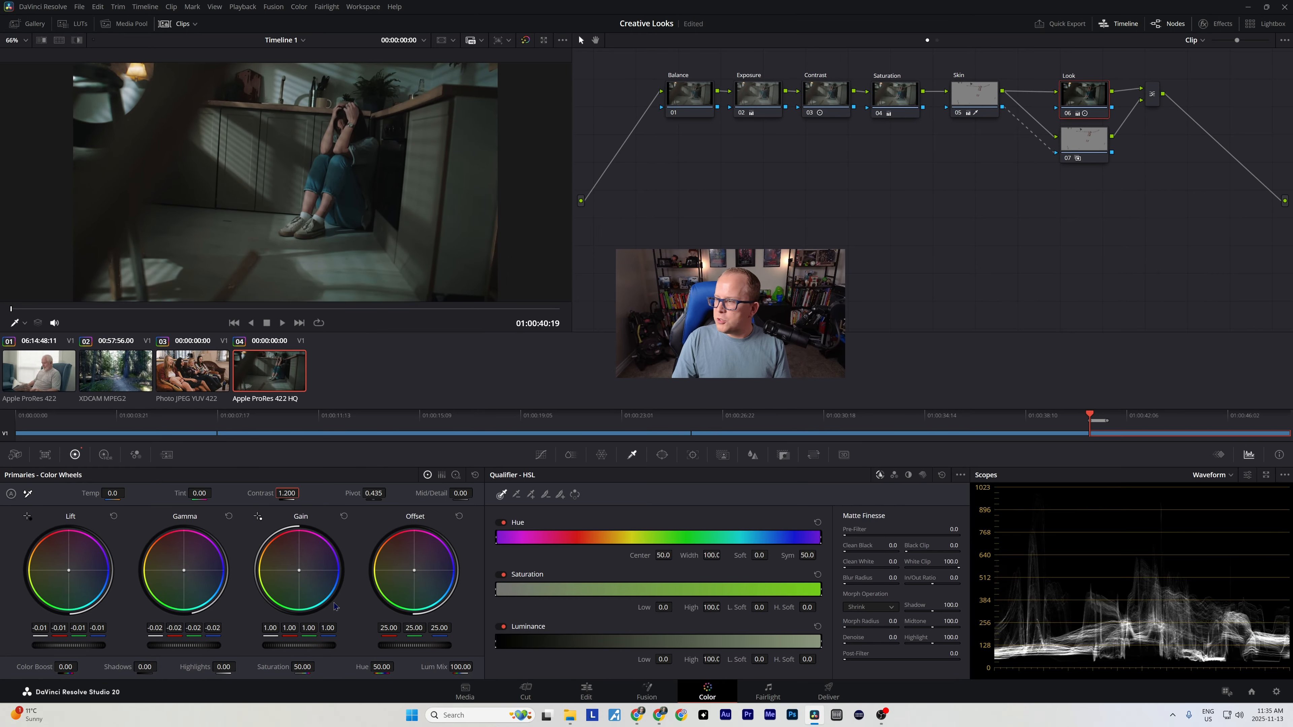
{"action": "left_click_drag", "start_coordinate": [373, 493], "coordinate": [339, 493]}
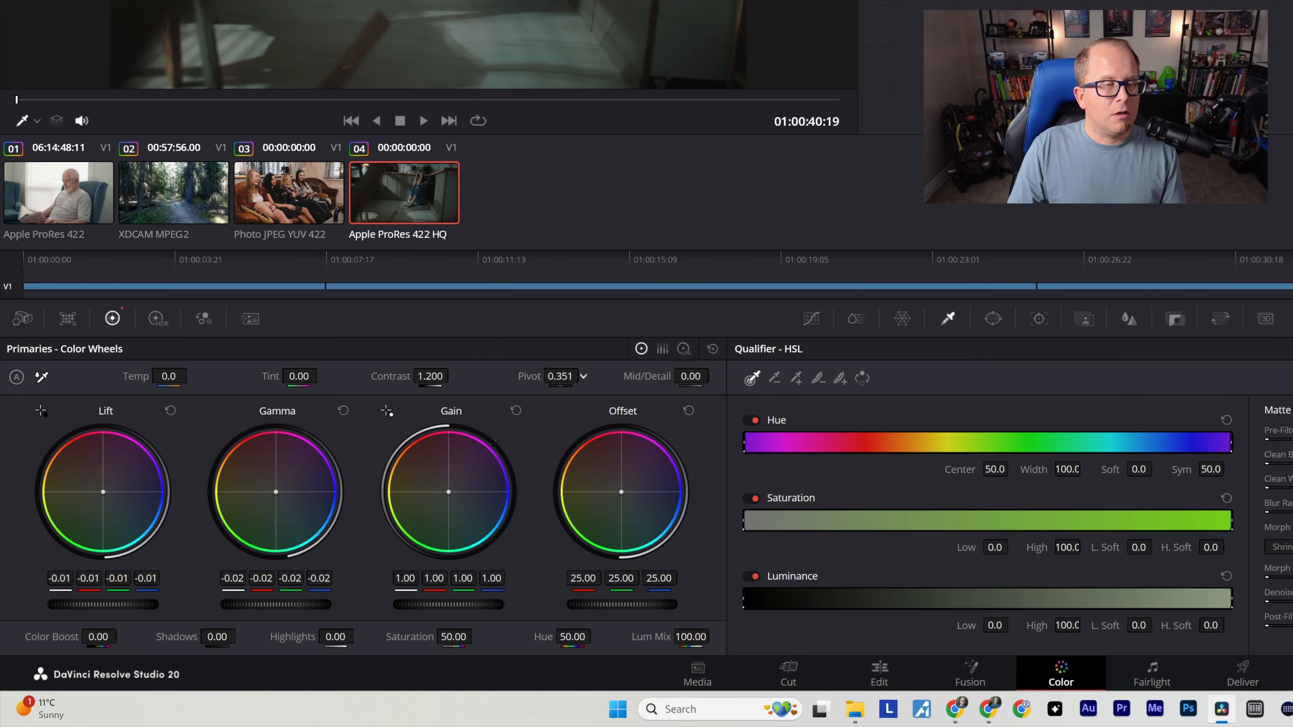
{"action": "mouse_move", "coordinate": [560, 375]}
{"action": "left_mouse_down"}
{"action": "mouse_move", "coordinate": [530, 375]}
{"action": "mouse_move", "coordinate": [564, 376]}
{"action": "left_mouse_up"}
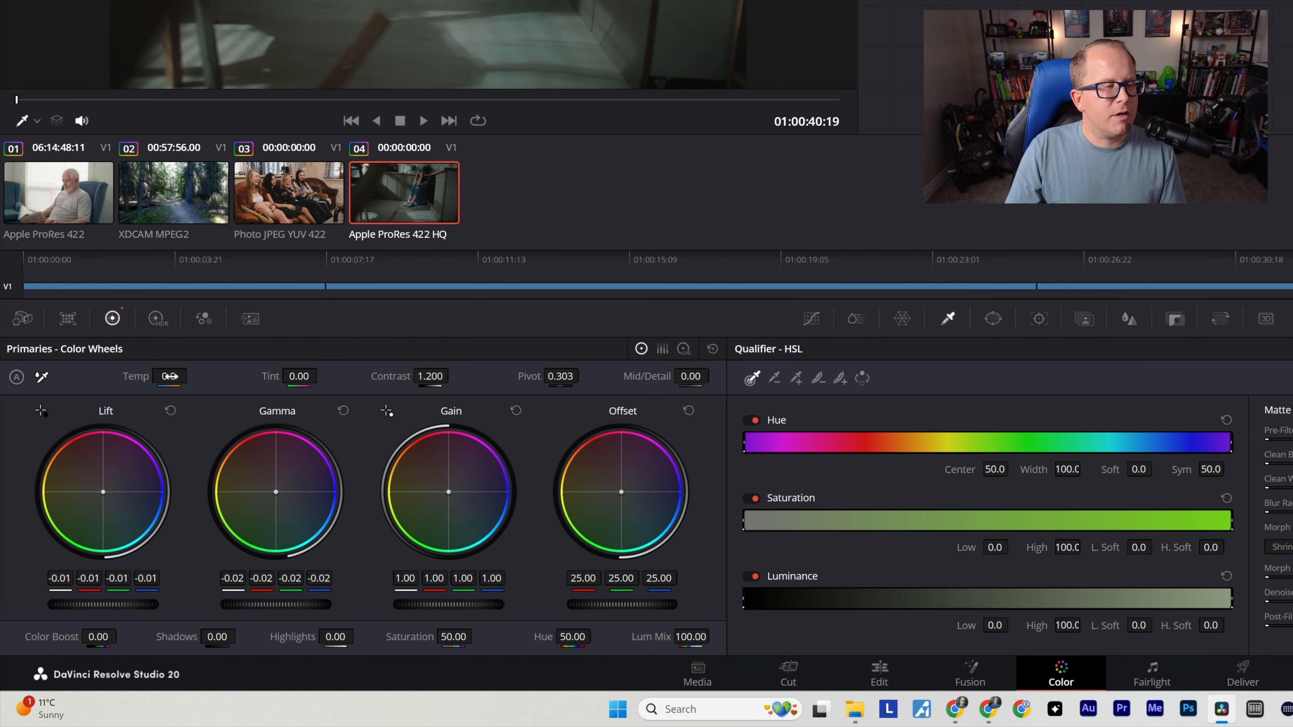
Step: Cool the Look node by setting Temp to -970 and Tint to -32.50
{"action": "mouse_move", "coordinate": [170, 377]}
{"action": "left_mouse_down"}
{"action": "mouse_move", "coordinate": [133, 377]}
{"action": "mouse_move", "coordinate": [170, 376]}
{"action": "mouse_move", "coordinate": [148, 377]}
{"action": "left_mouse_up"}
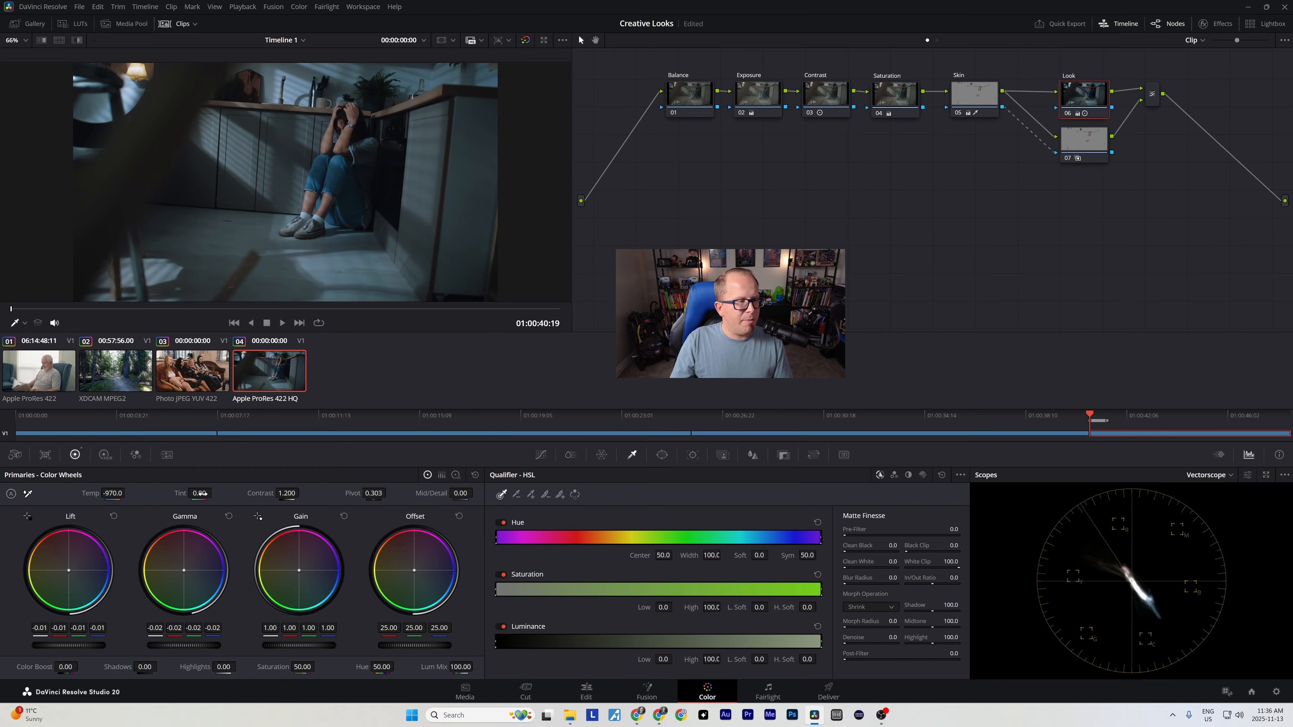
{"action": "mouse_move", "coordinate": [203, 493]}
{"action": "left_mouse_down"}
{"action": "mouse_move", "coordinate": [210, 473]}
{"action": "mouse_move", "coordinate": [197, 473]}
{"action": "left_mouse_up"}
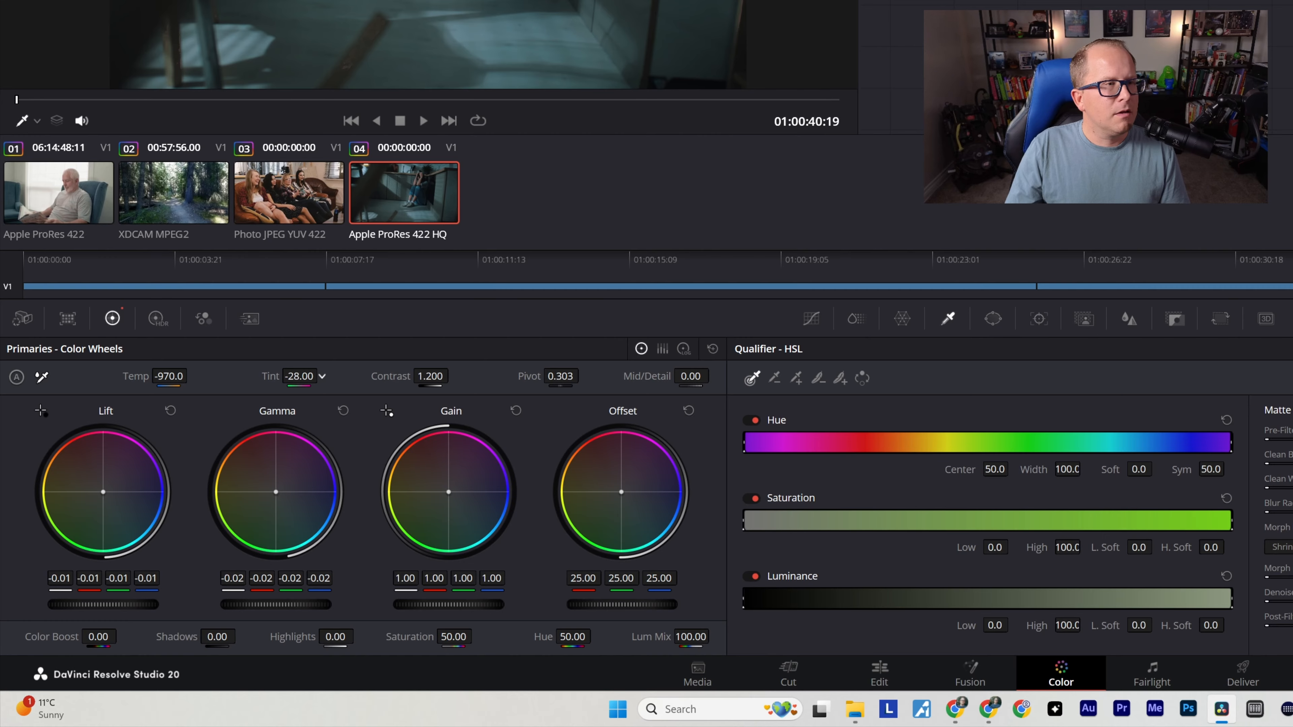
{"action": "left_click_drag", "start_coordinate": [322, 376], "coordinate": [317, 377]}
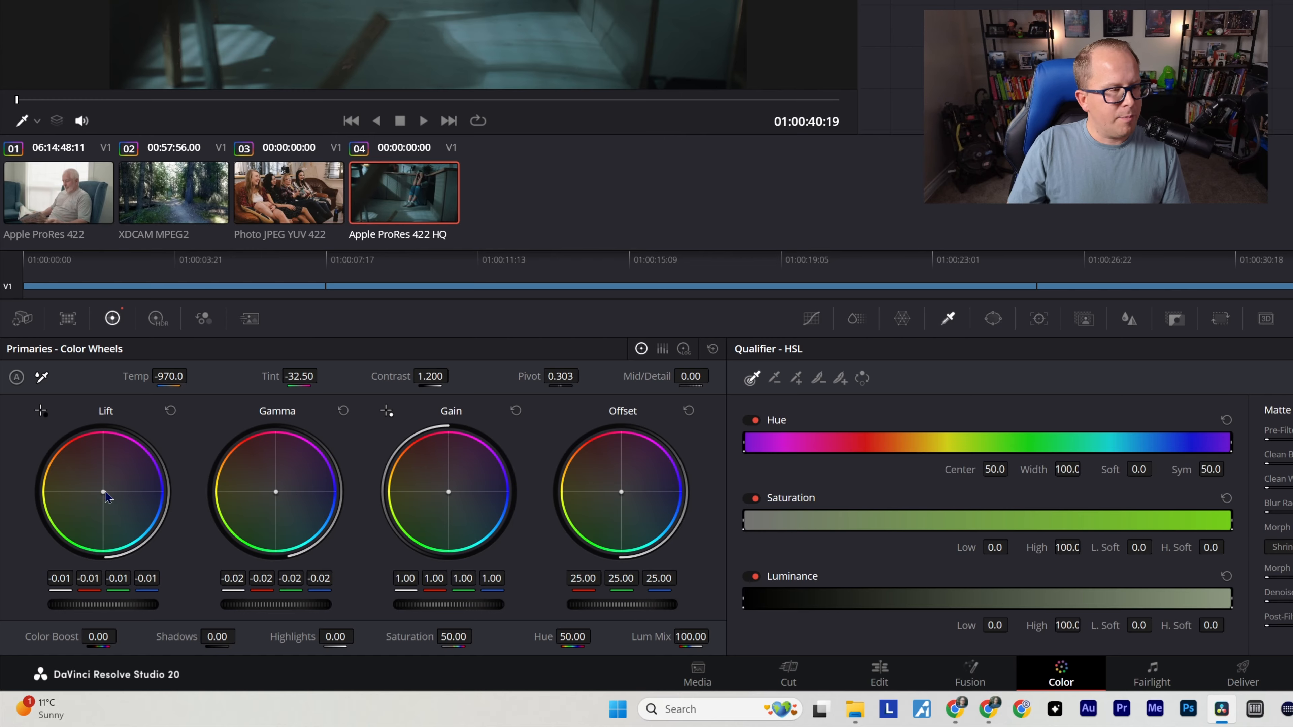
Step: Shift the Look node's Lift toward blue with red at -0.03 and blue at 0.01, and adjust the Gain color balance toward teal
{"action": "left_click_drag", "start_coordinate": [103, 492], "coordinate": [104, 493]}
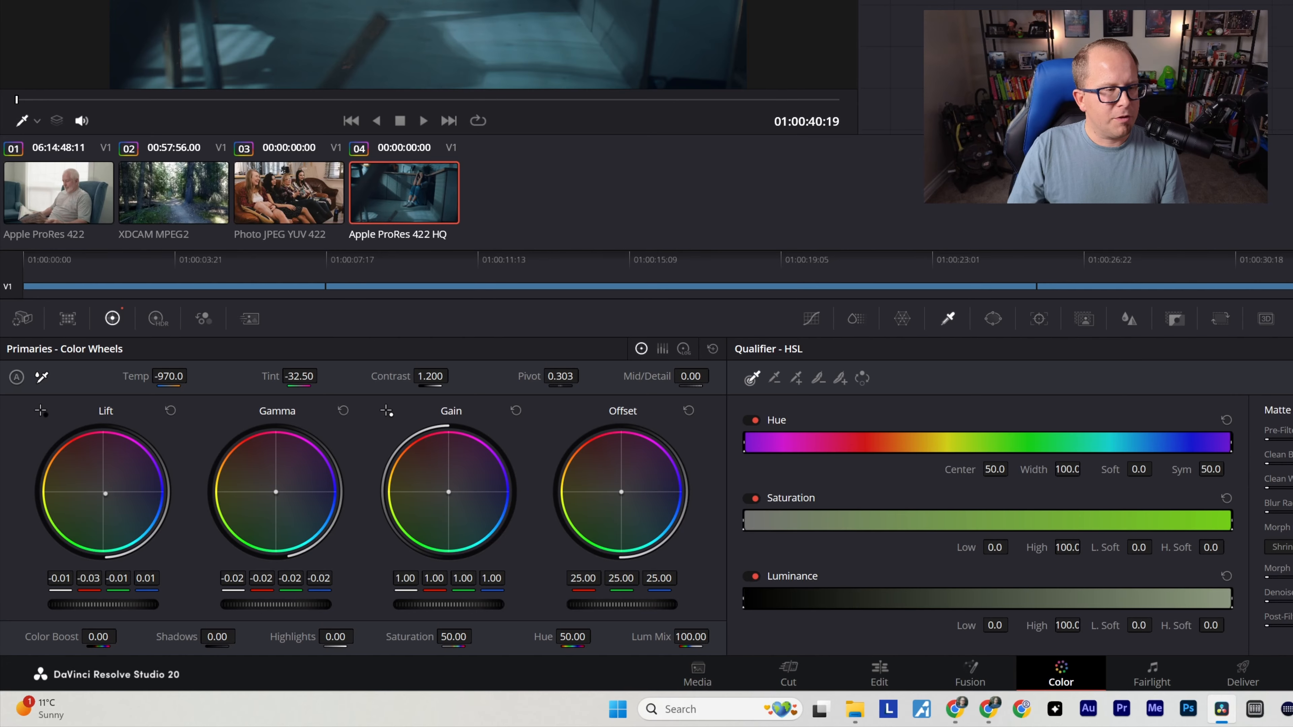
{"action": "left_click_drag", "start_coordinate": [491, 578], "coordinate": [481, 578]}
{"action": "left_click_drag", "start_coordinate": [447, 492], "coordinate": [446, 492]}
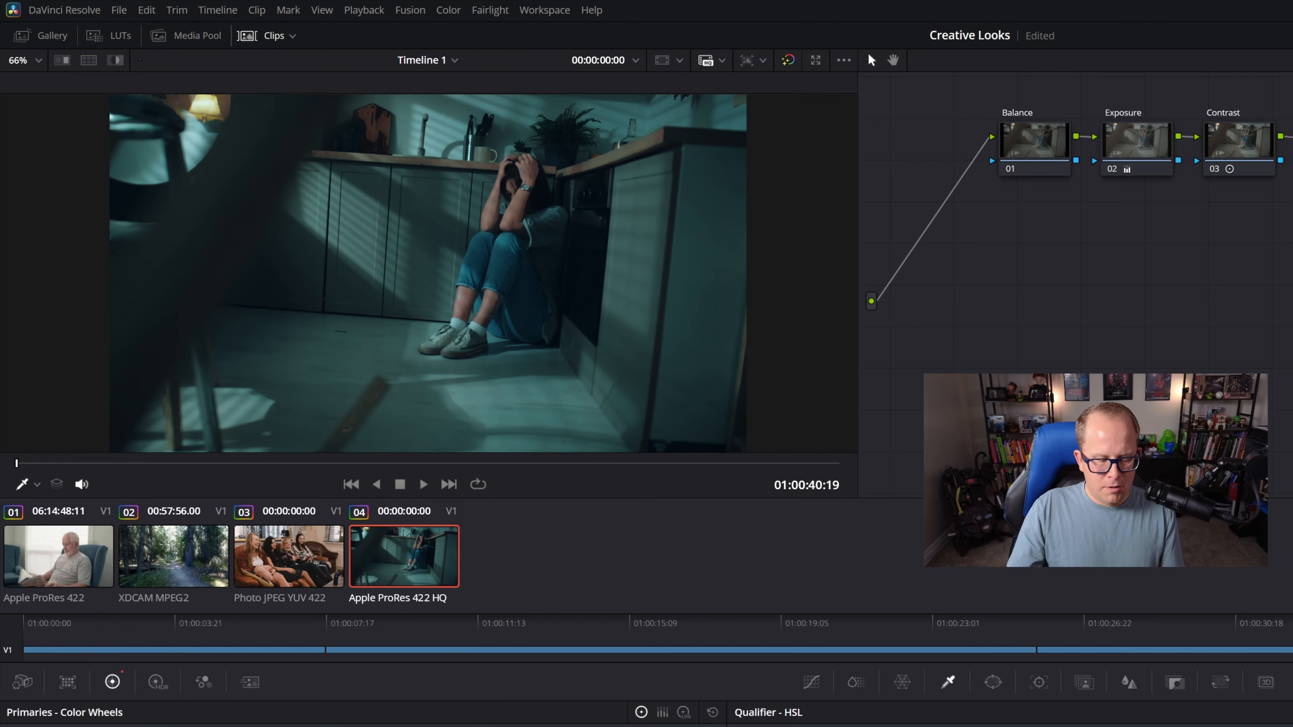
Step: Toggle the Look node off and on to compare the kitchen clip with and without its grade
{"action": "key", "text": "ctrl+d"}
{"action": "key", "text": "ctrl+d"}
{"action": "key", "text": "ctrl+d"}
{"action": "key", "text": "ctrl+d"}
{"action": "key", "text": "ctrl+d"}
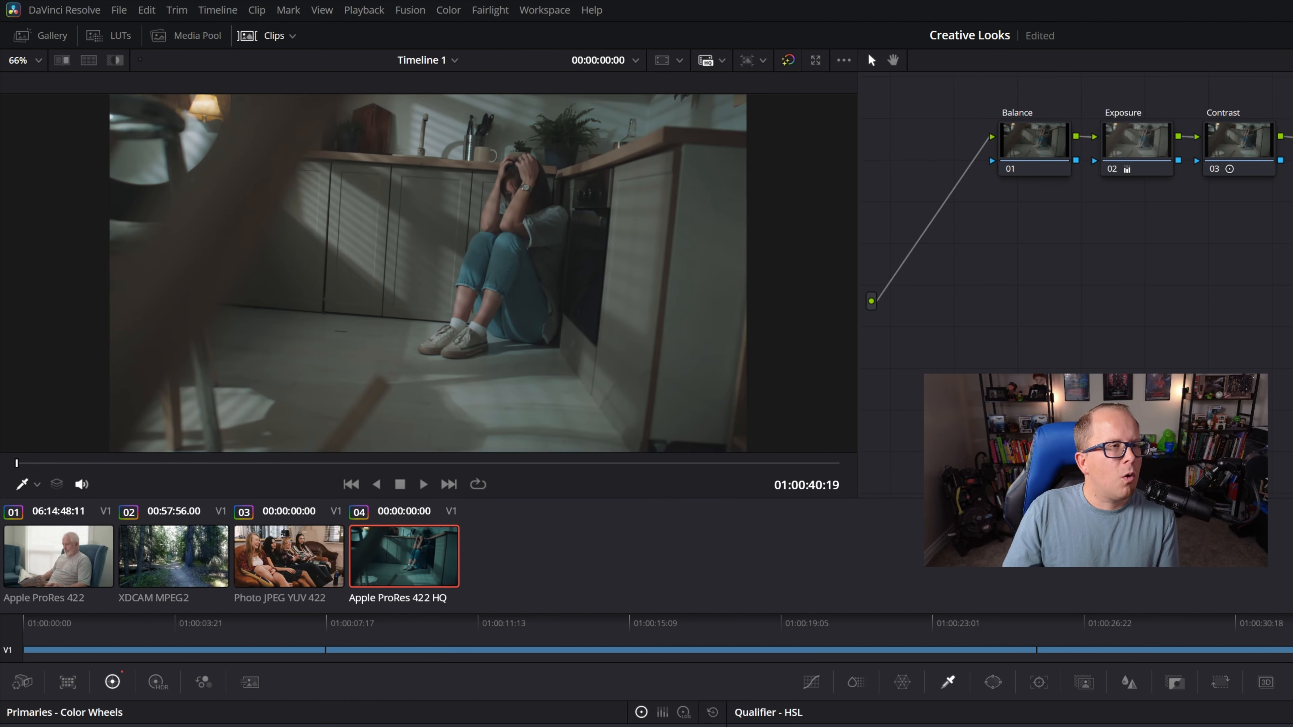
{"action": "key", "text": "ctrl+d"}
{"action": "key", "text": "ctrl+d"}
{"action": "key", "text": "ctrl+d"}
{"action": "key", "text": "ctrl+d"}
{"action": "key", "text": "ctrl+d"}
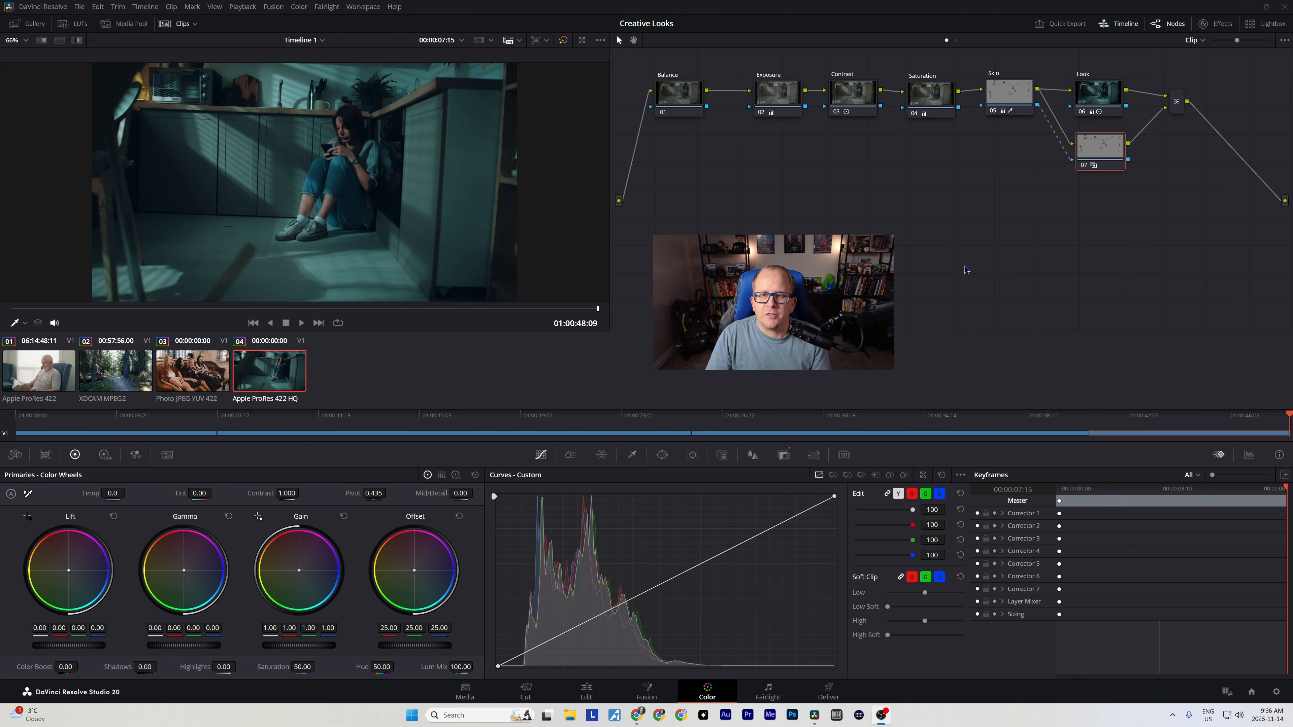
Step: Add a serial node after the mixer node and label it Vignette
{"action": "left_click", "coordinate": [1176, 104]}
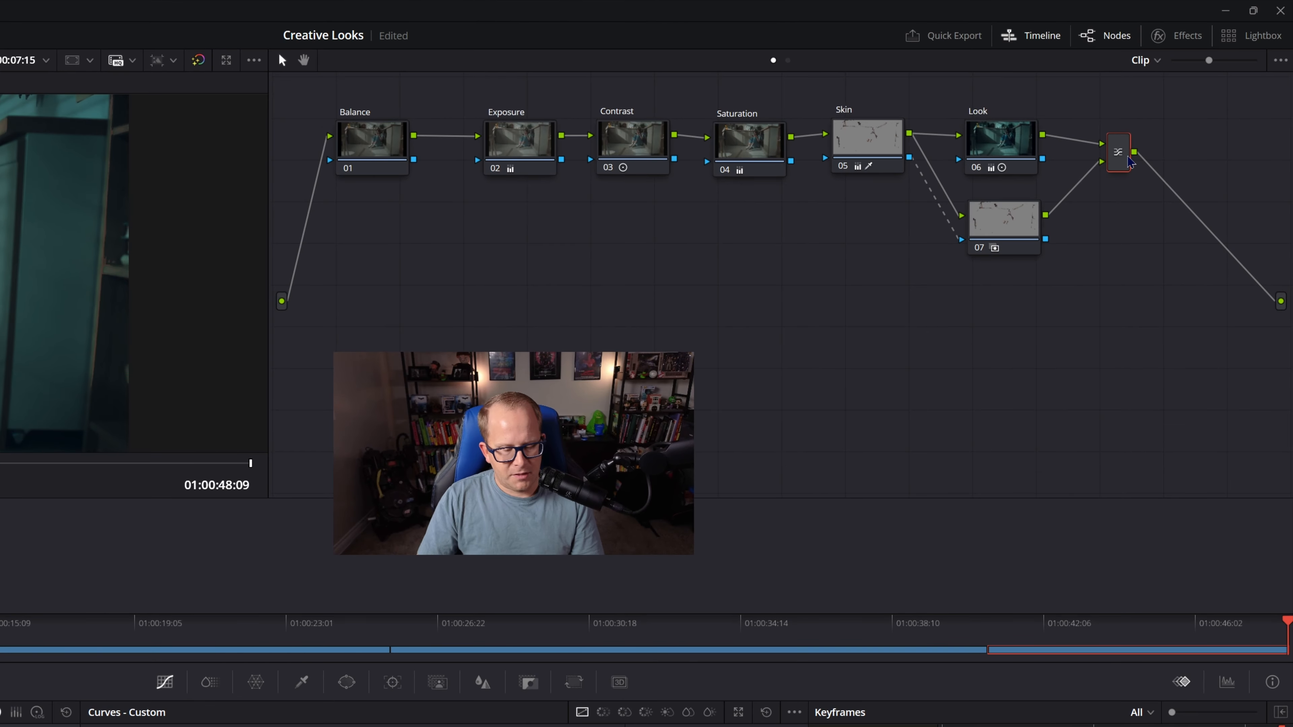
{"action": "key", "text": "alt+s"}
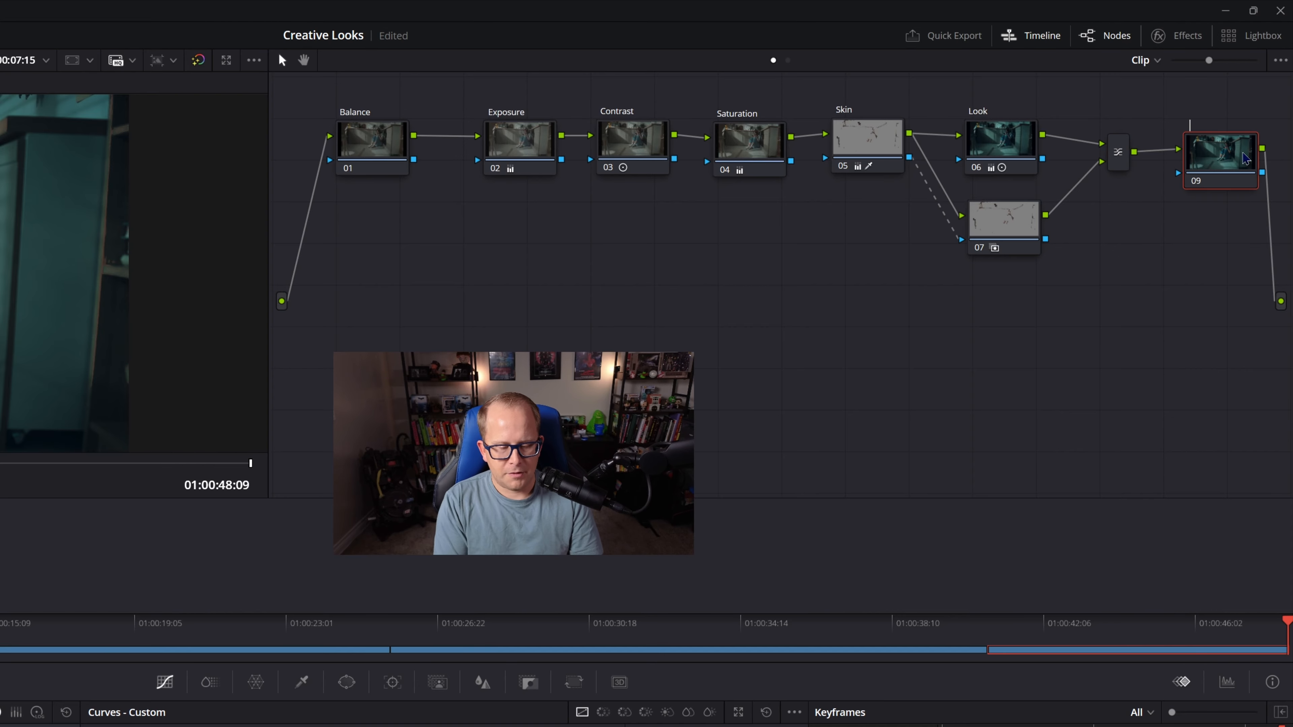
{"action": "type", "text": "Vignette"}
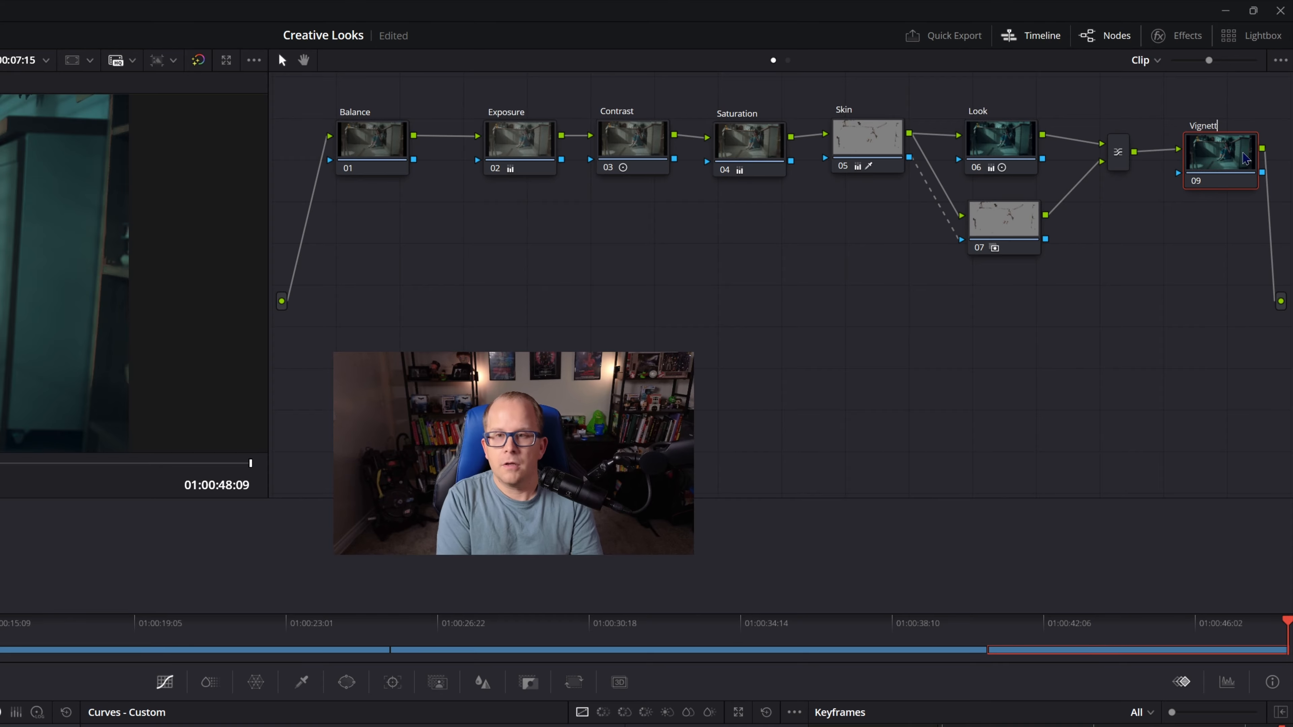
{"action": "key", "text": "Return"}
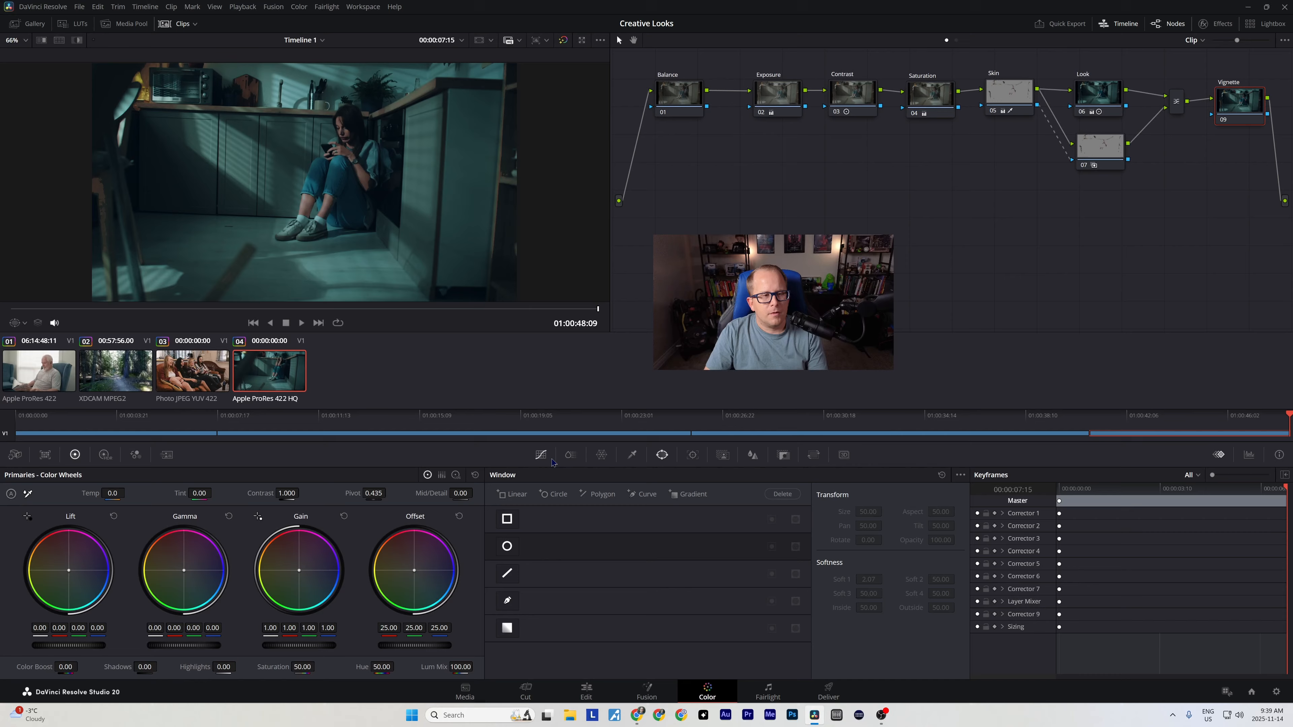
Step: Add a circle window to the Vignette node, stretching it to the frame edges at size 61.15, aspect 71.53 and Soft 1 of 2.90
{"action": "left_click", "coordinate": [543, 455]}
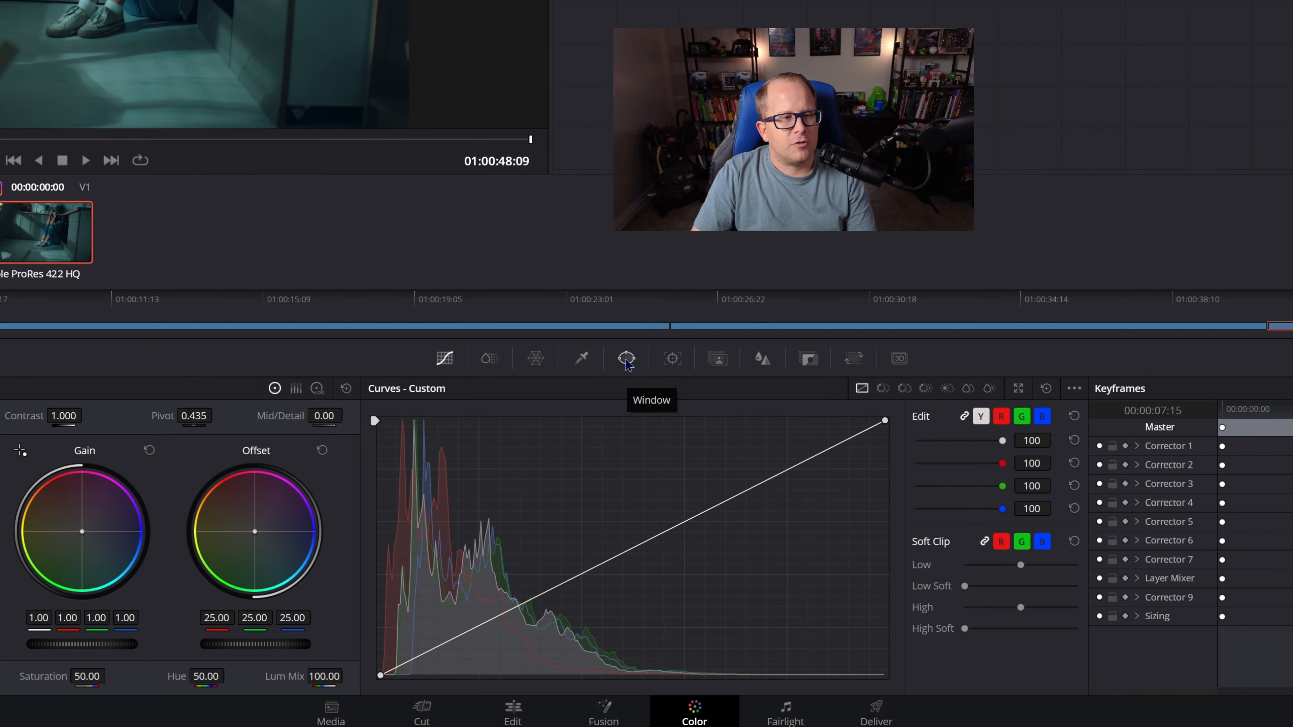
{"action": "left_click", "coordinate": [627, 361]}
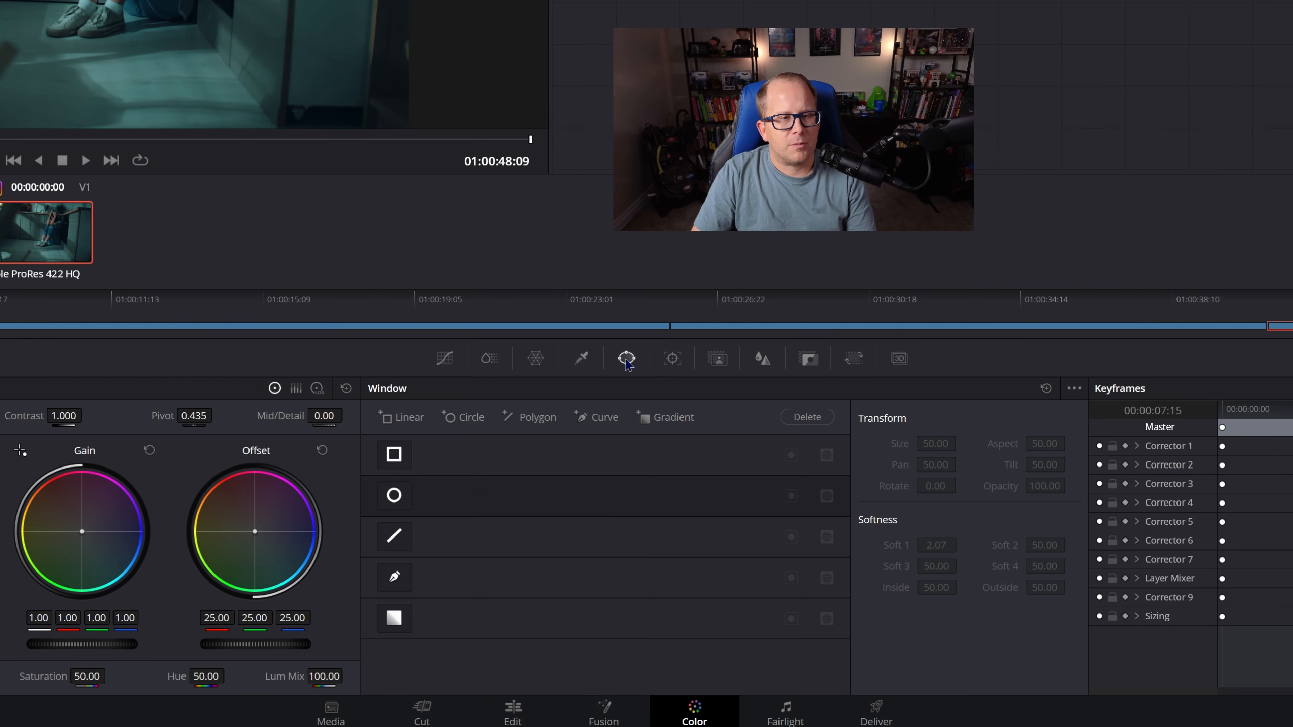
{"action": "left_click", "coordinate": [394, 497]}
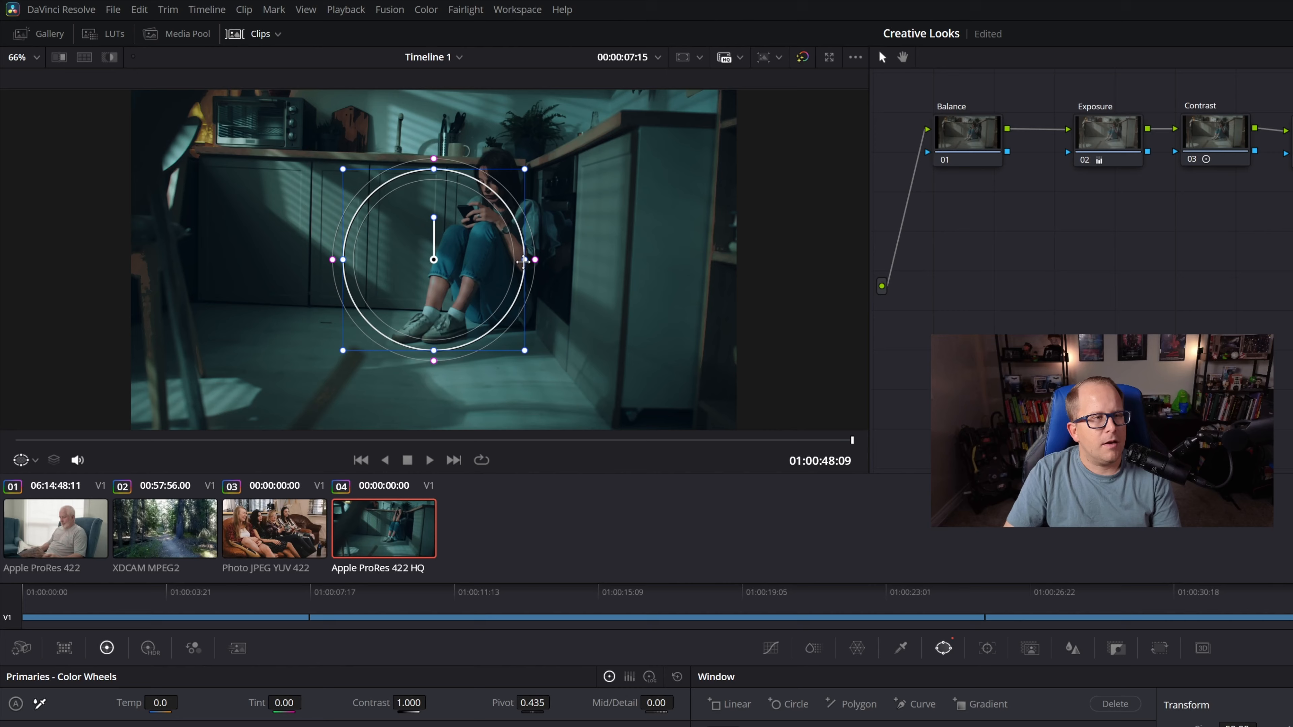
{"action": "left_click_drag", "start_coordinate": [370, 183], "coordinate": [506, 181]}
{"action": "left_click_drag", "start_coordinate": [755, 270], "coordinate": [782, 270]}
{"action": "left_click_drag", "start_coordinate": [457, 180], "coordinate": [468, 96]}
{"action": "key", "text": "ctrl+z"}
{"action": "key", "text": "ctrl+z"}
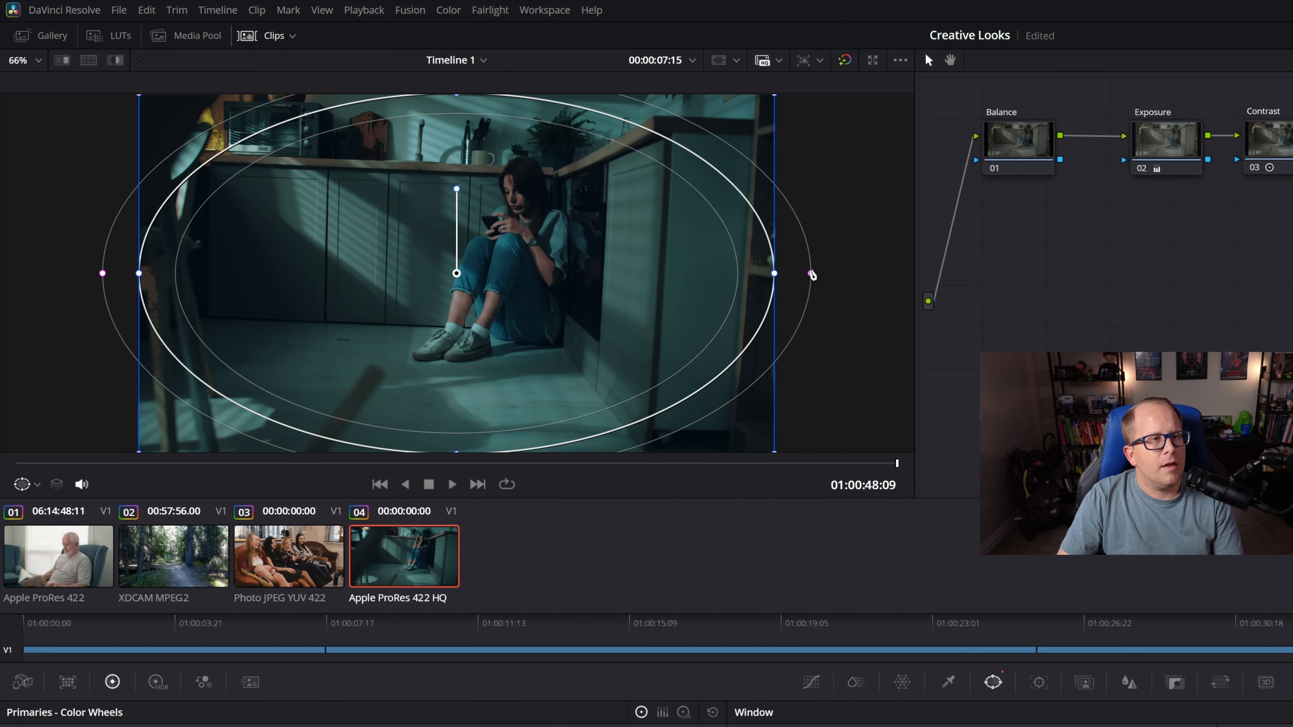
{"action": "left_click_drag", "start_coordinate": [812, 274], "coordinate": [827, 277]}
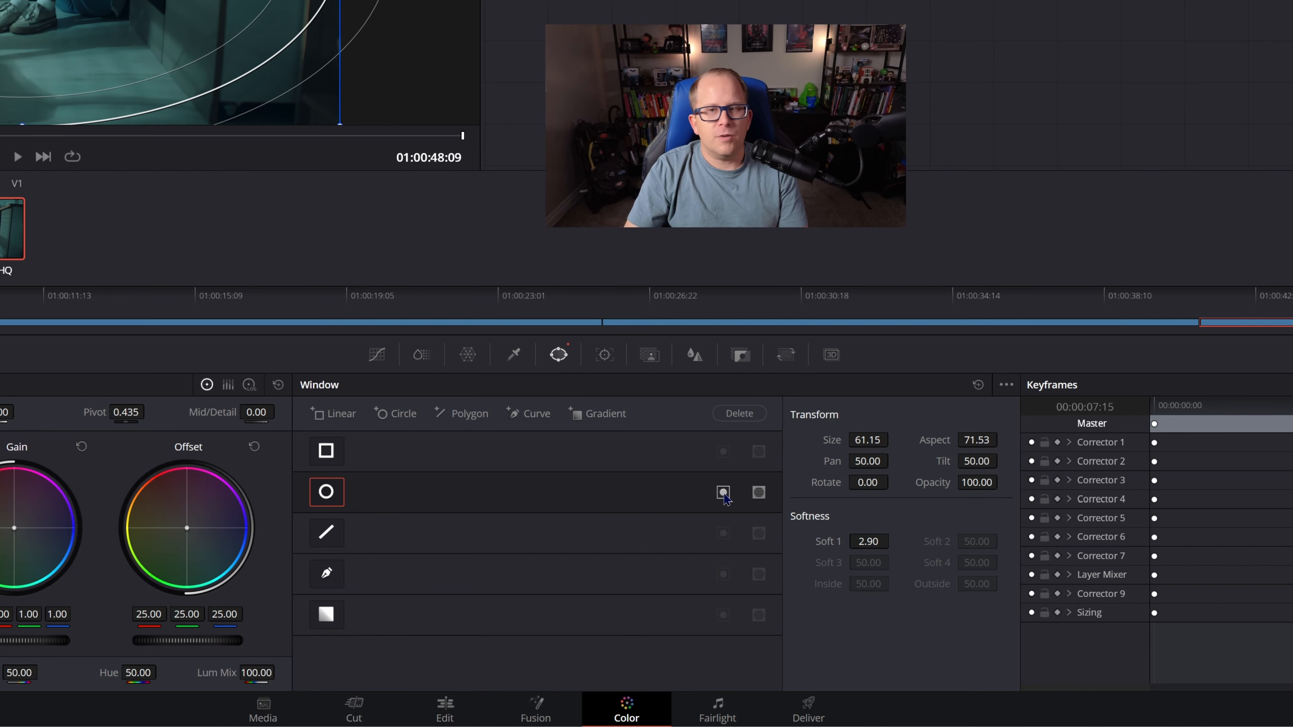
Step: Invert the circle window and lower the Vignette node's Gain to 0.84
{"action": "left_click", "coordinate": [722, 493]}
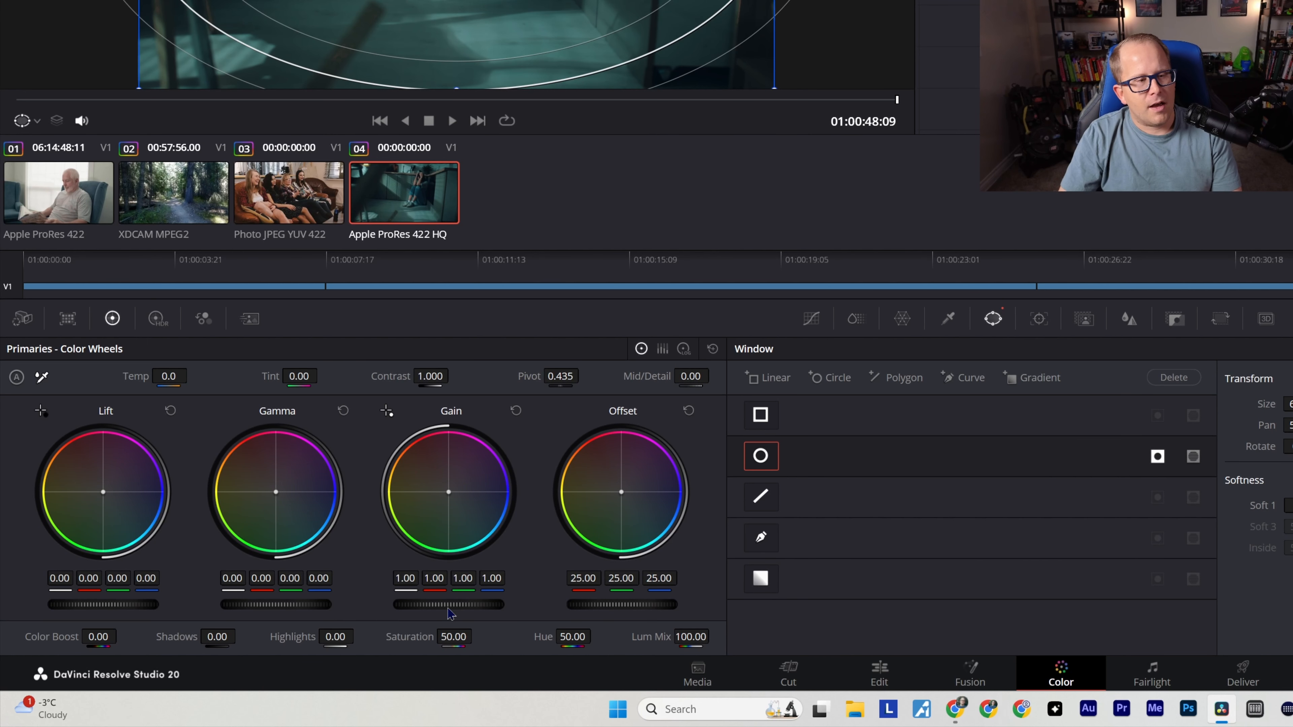
{"action": "left_click_drag", "start_coordinate": [354, 630], "coordinate": [349, 630]}
{"action": "mouse_move", "coordinate": [448, 605]}
{"action": "left_mouse_down"}
{"action": "mouse_move", "coordinate": [461, 604]}
{"action": "mouse_move", "coordinate": [434, 604]}
{"action": "left_mouse_up"}
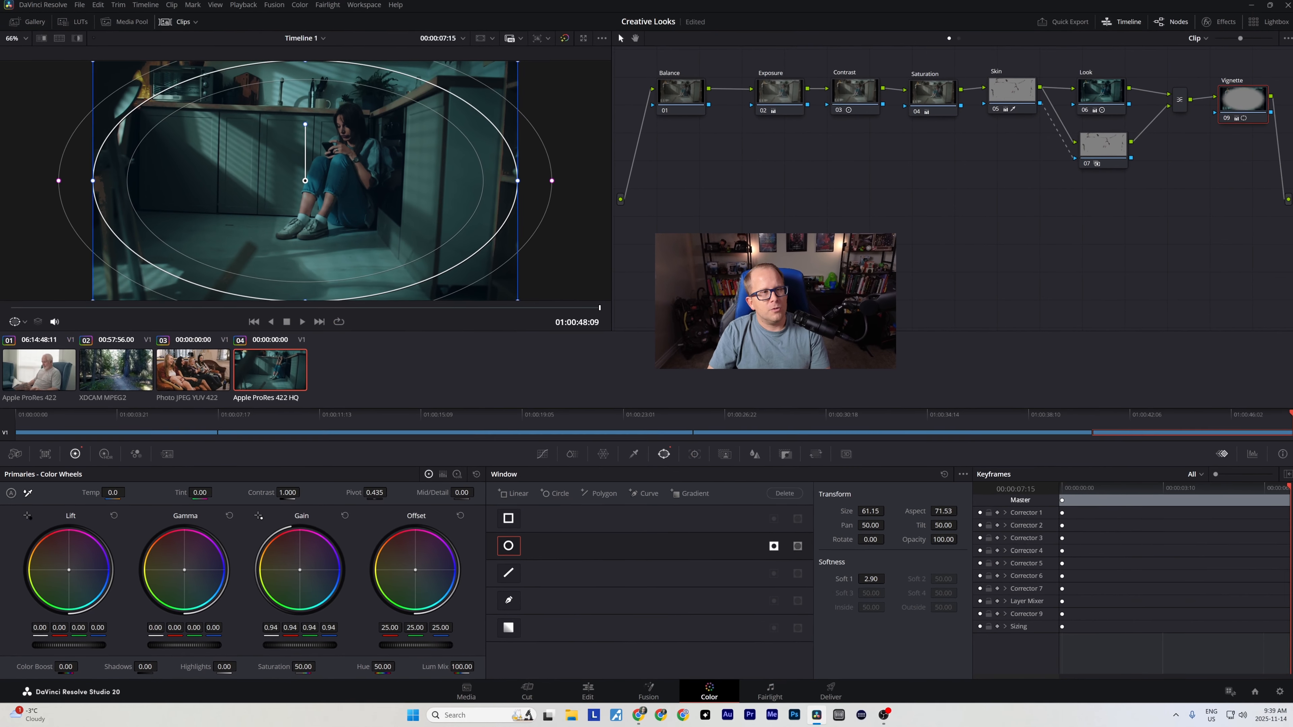
{"action": "left_click_drag", "start_coordinate": [299, 644], "coordinate": [289, 645]}
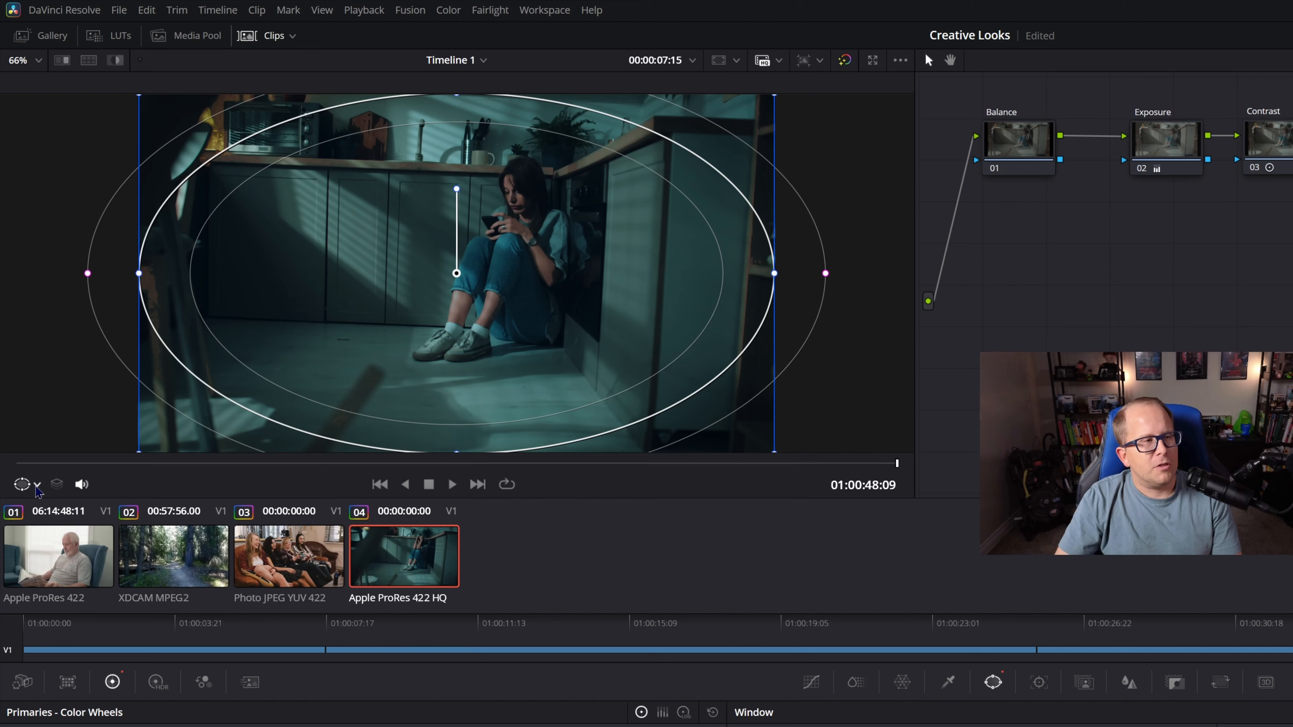
Step: Turn off the viewer's window overlay, and set the Vignette node's Gain to 0.66 and Gamma to -0.04
{"action": "left_click", "coordinate": [24, 323]}
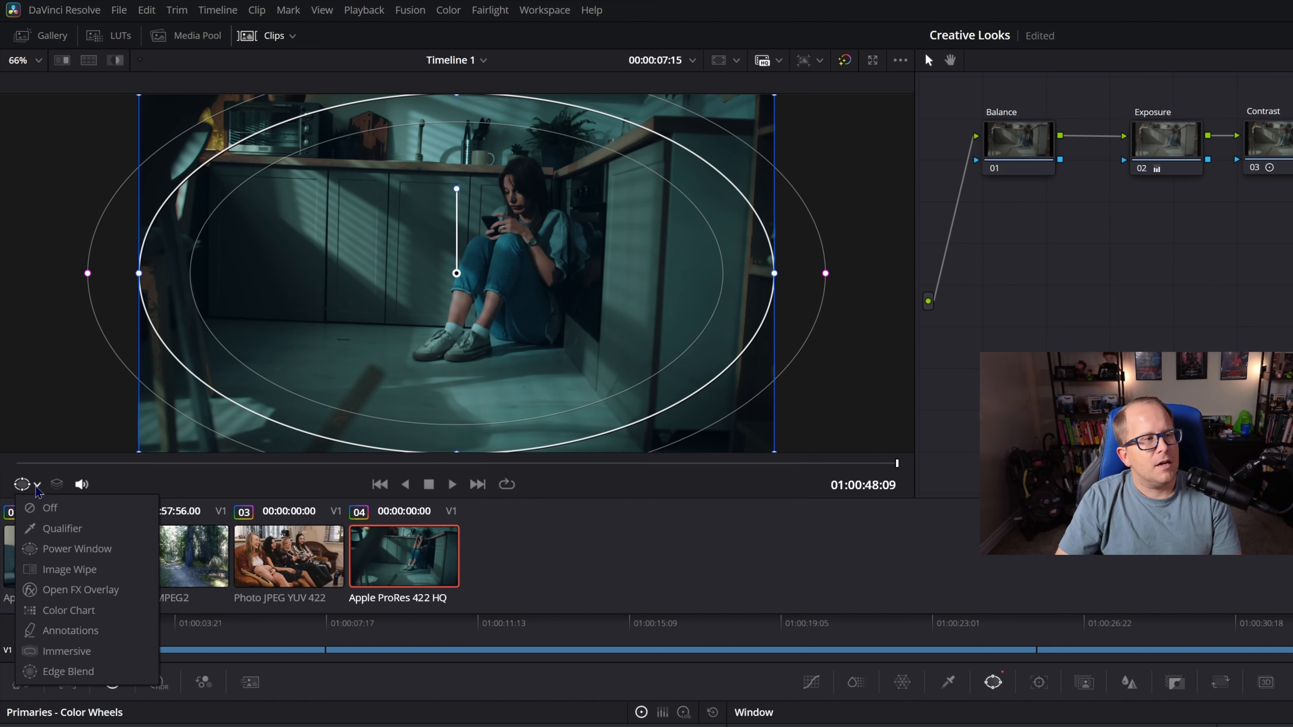
{"action": "left_click", "coordinate": [49, 510]}
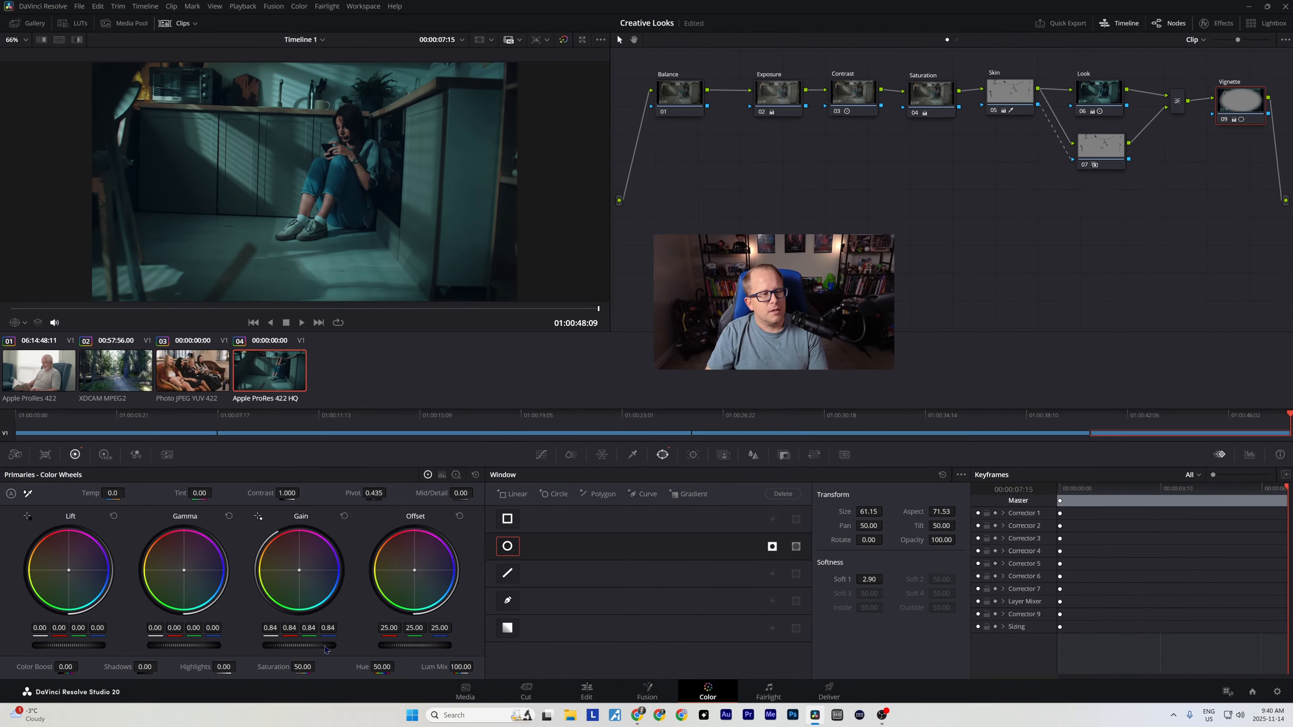
{"action": "left_click_drag", "start_coordinate": [325, 646], "coordinate": [277, 646]}
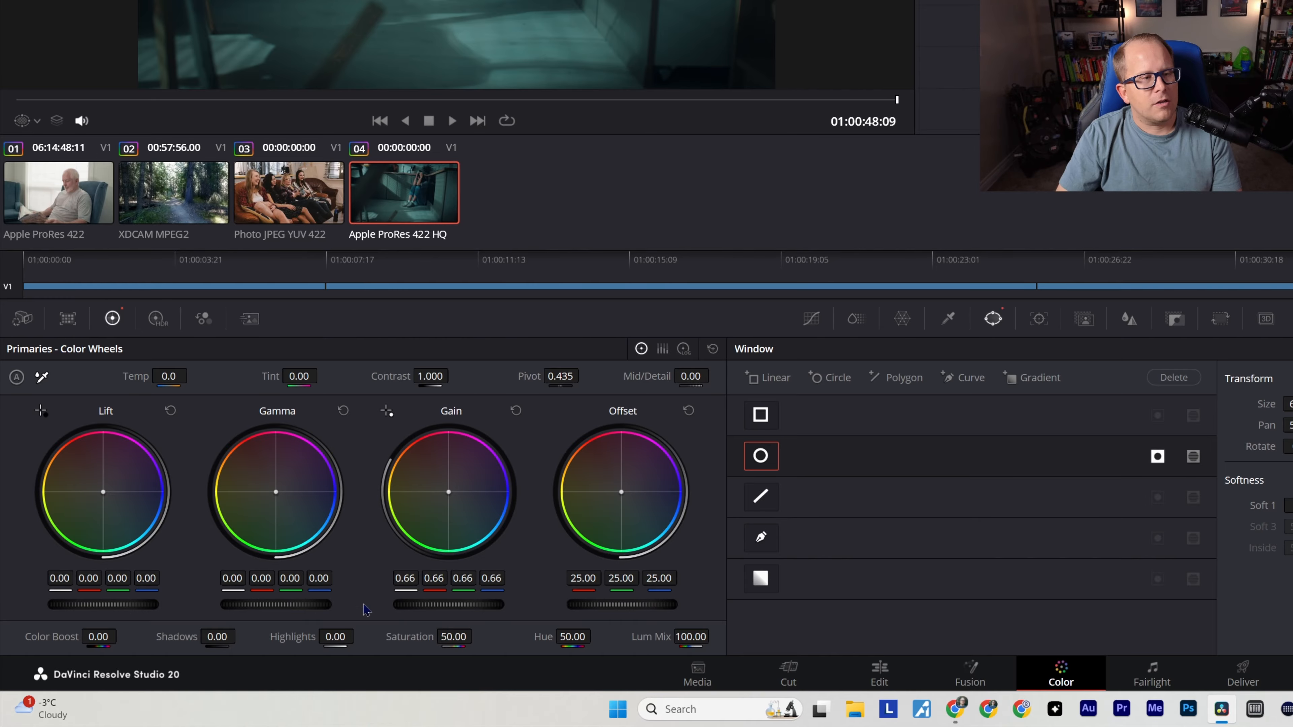
{"action": "left_click_drag", "start_coordinate": [308, 605], "coordinate": [291, 606]}
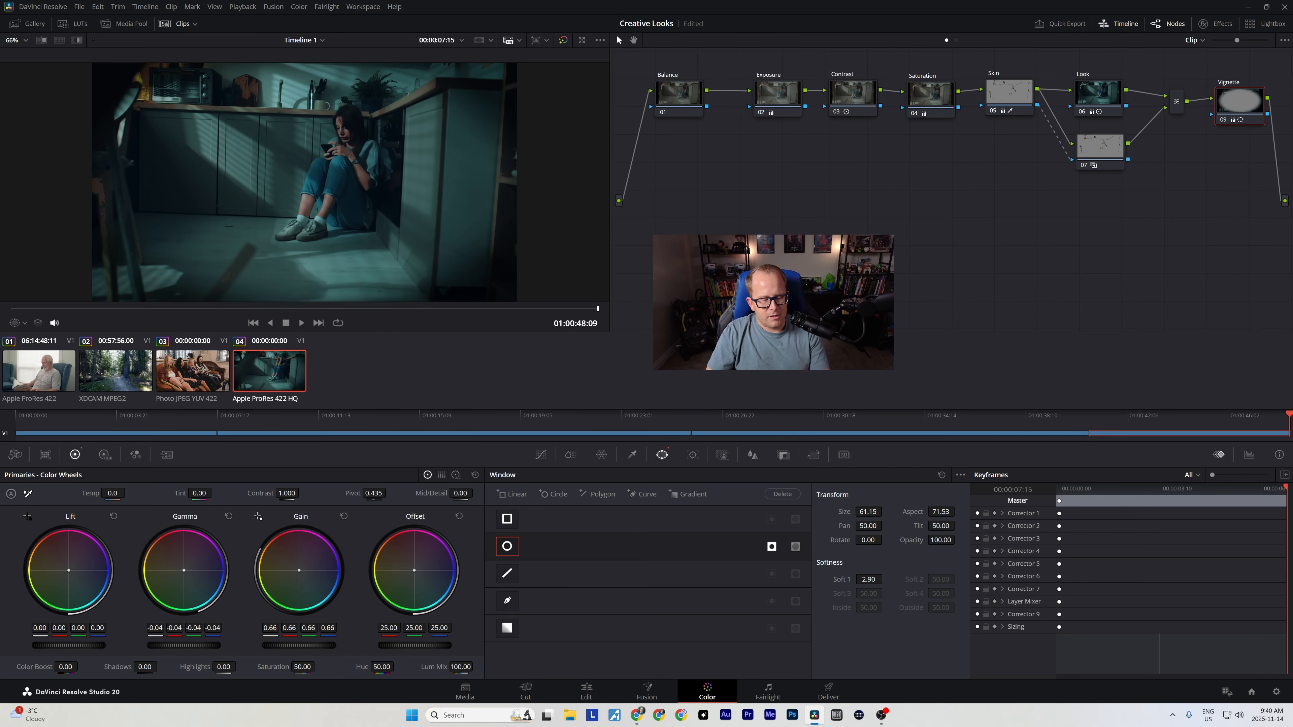
Step: Toggle the Vignette node off and on to compare the frame with and without the vignette
{"action": "key", "text": "ctrl+d"}
{"action": "key", "text": "ctrl+d"}
{"action": "key", "text": "ctrl+d"}
{"action": "key", "text": "ctrl+d"}
{"action": "key", "text": "ctrl+d"}
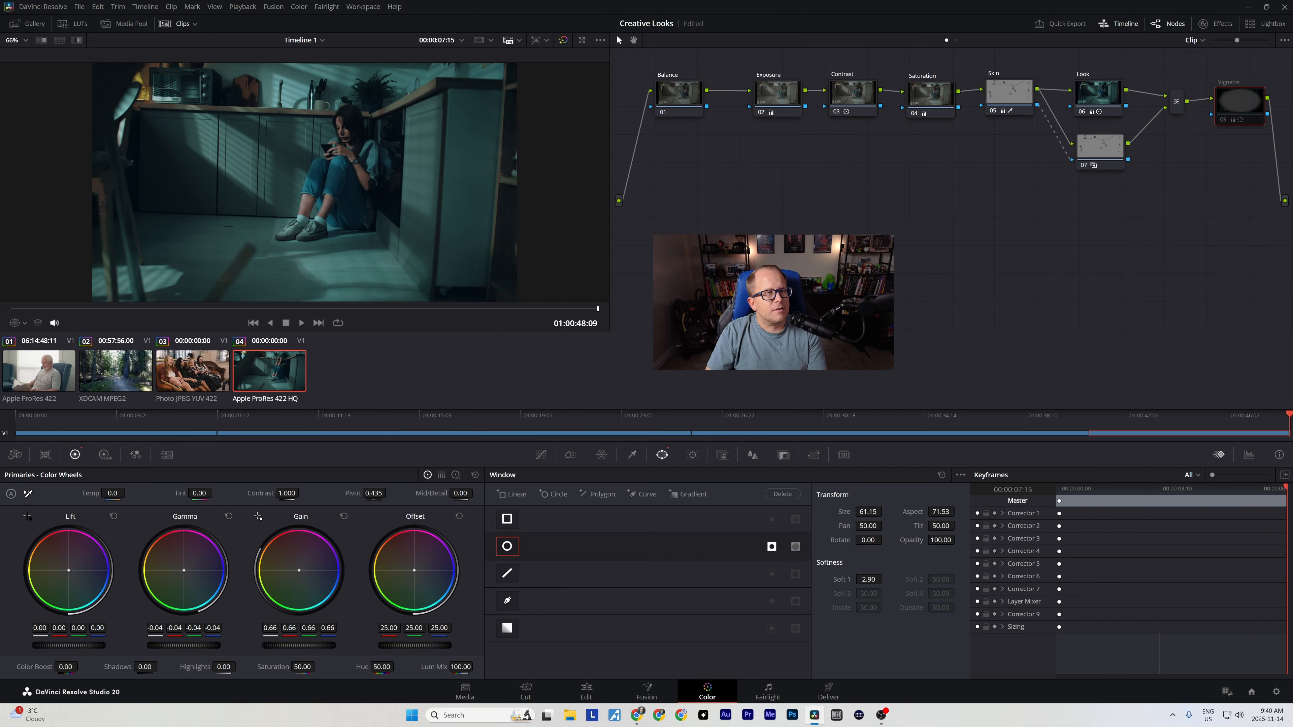
{"action": "key", "text": "ctrl+d"}
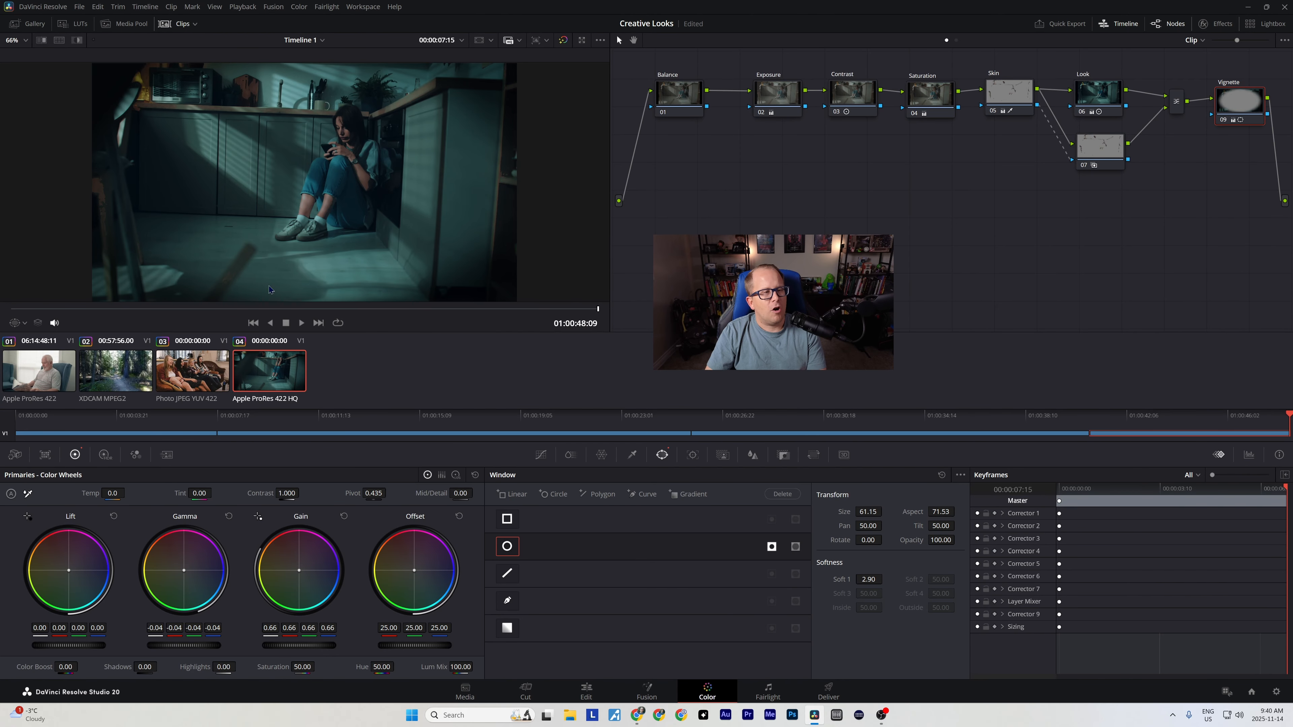
Step: Soften the vignette window to a Soft 1 of 3.72 using the Power Window overlay, hide the overlay and raise Gain to 0.97
{"action": "left_click", "coordinate": [23, 323]}
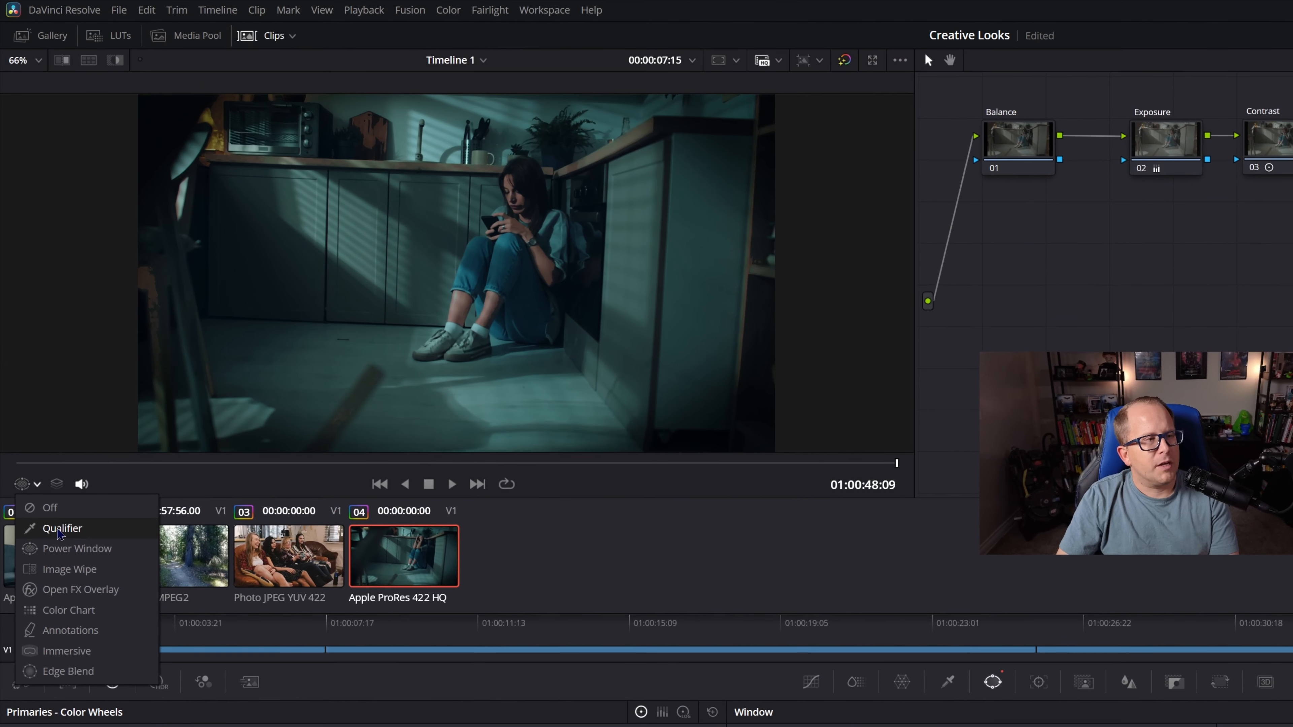
{"action": "left_click", "coordinate": [74, 549]}
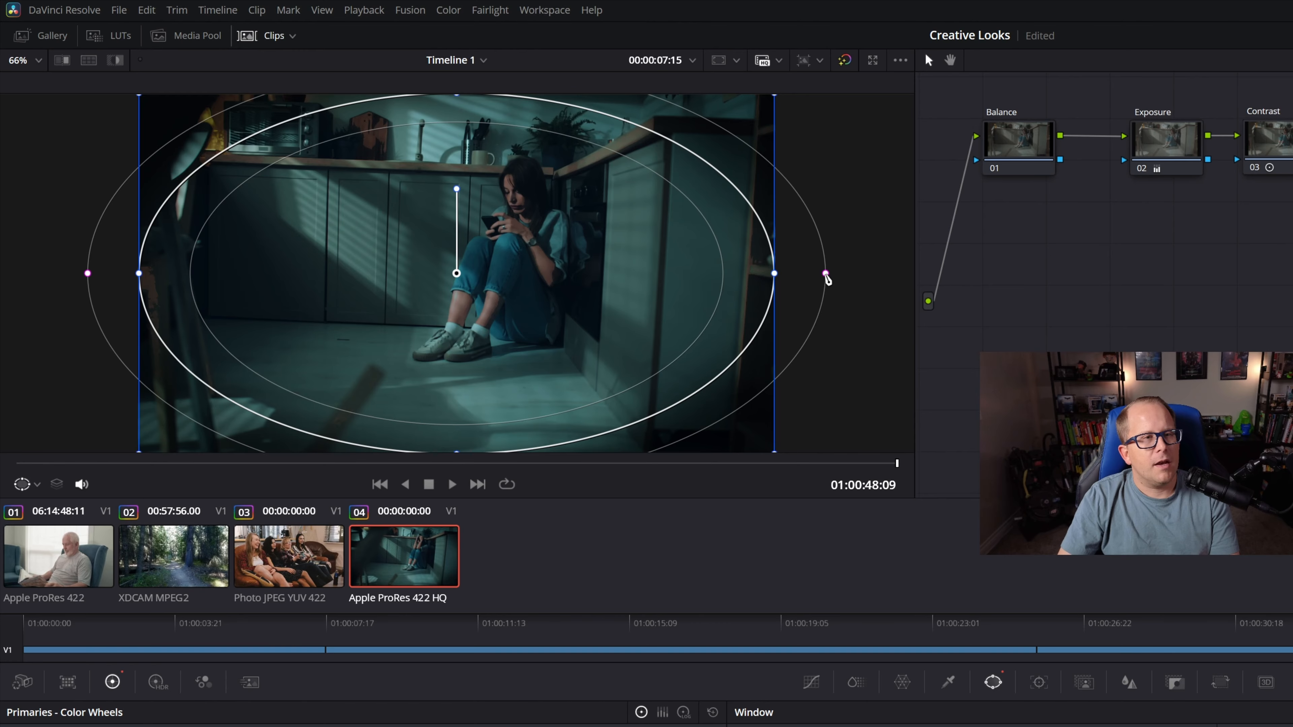
{"action": "left_click_drag", "start_coordinate": [825, 273], "coordinate": [840, 273]}
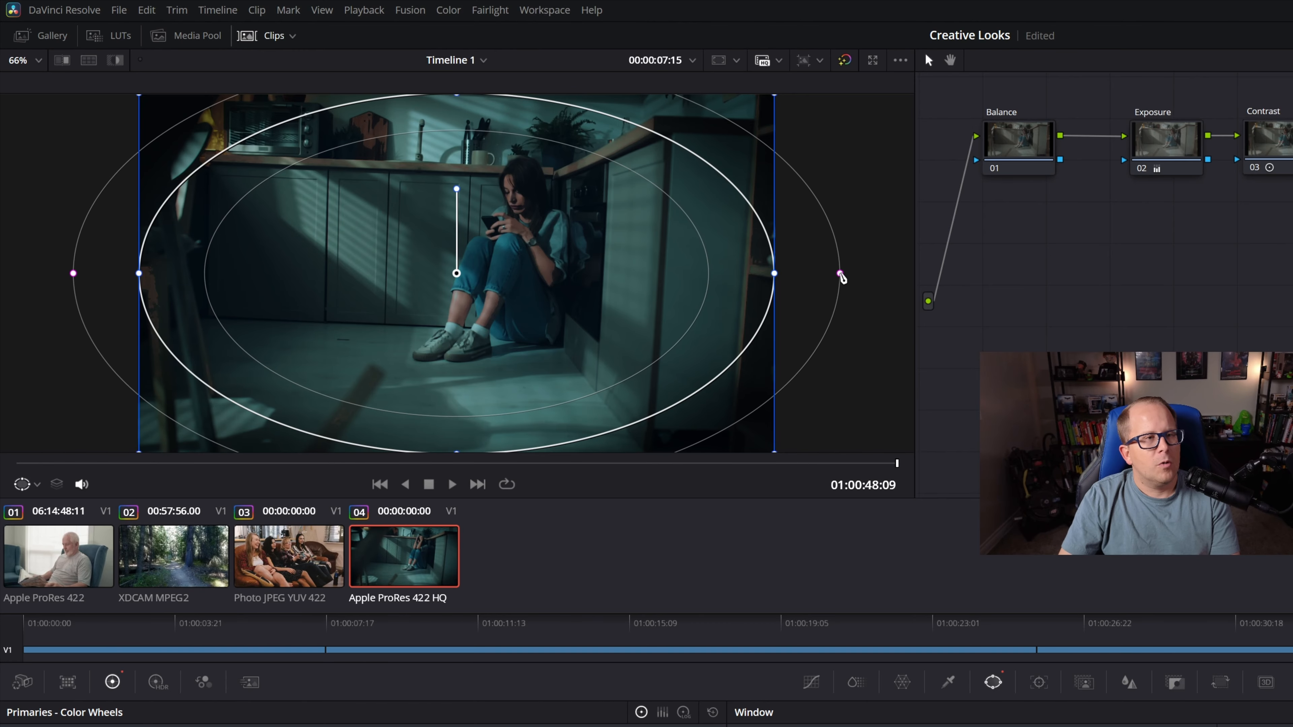
{"action": "left_click", "coordinate": [31, 482]}
{"action": "left_click", "coordinate": [51, 505]}
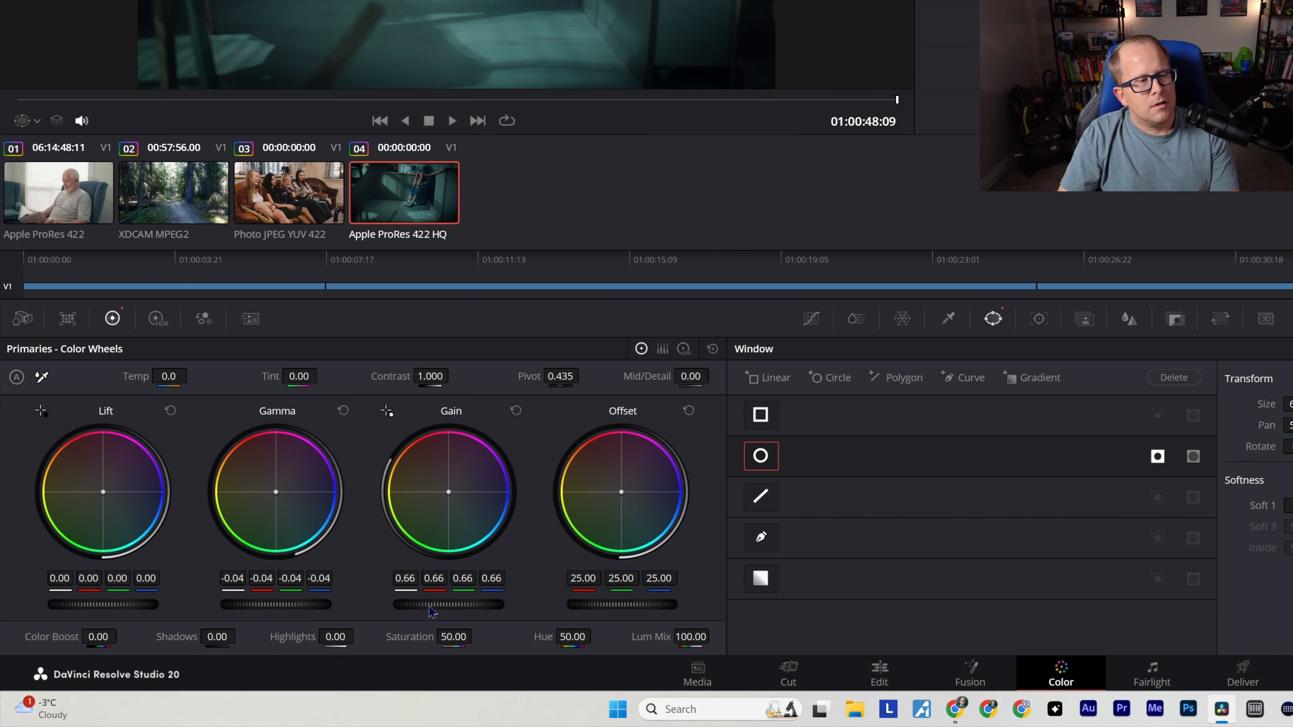
{"action": "left_click_drag", "start_coordinate": [429, 607], "coordinate": [461, 607]}
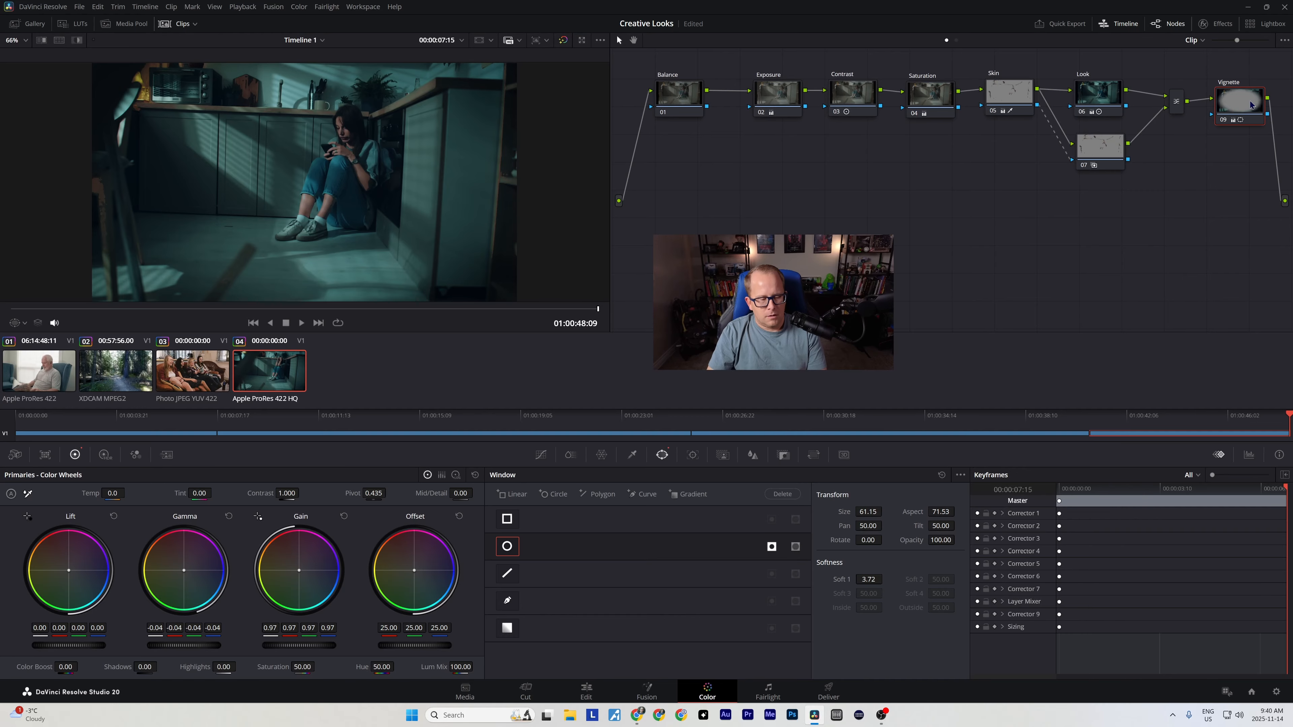
Step: Toggle the Vignette node off and on repeatedly to compare the kitchen frame, and save the project
{"action": "key", "text": "ctrl+d"}
{"action": "key", "text": "ctrl+d"}
{"action": "key", "text": "ctrl+d"}
{"action": "key", "text": "ctrl+d"}
{"action": "key", "text": "ctrl+d"}
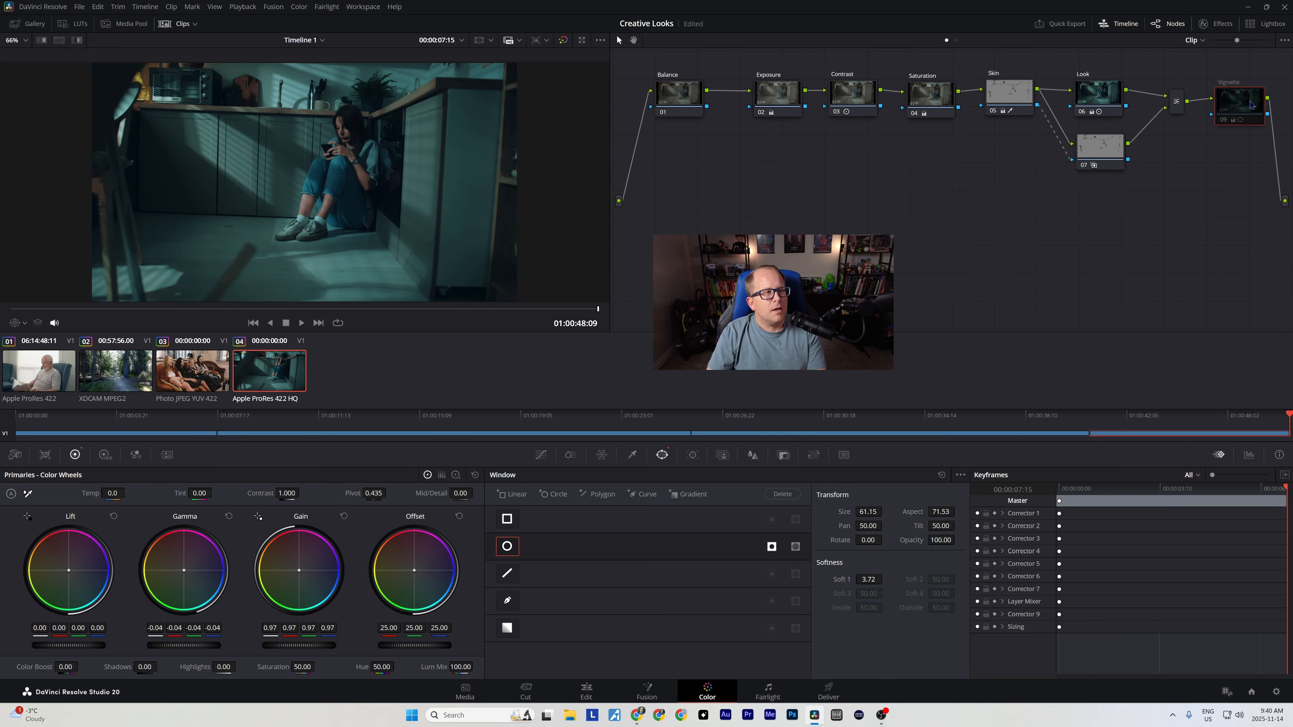
{"action": "key", "text": "ctrl+d"}
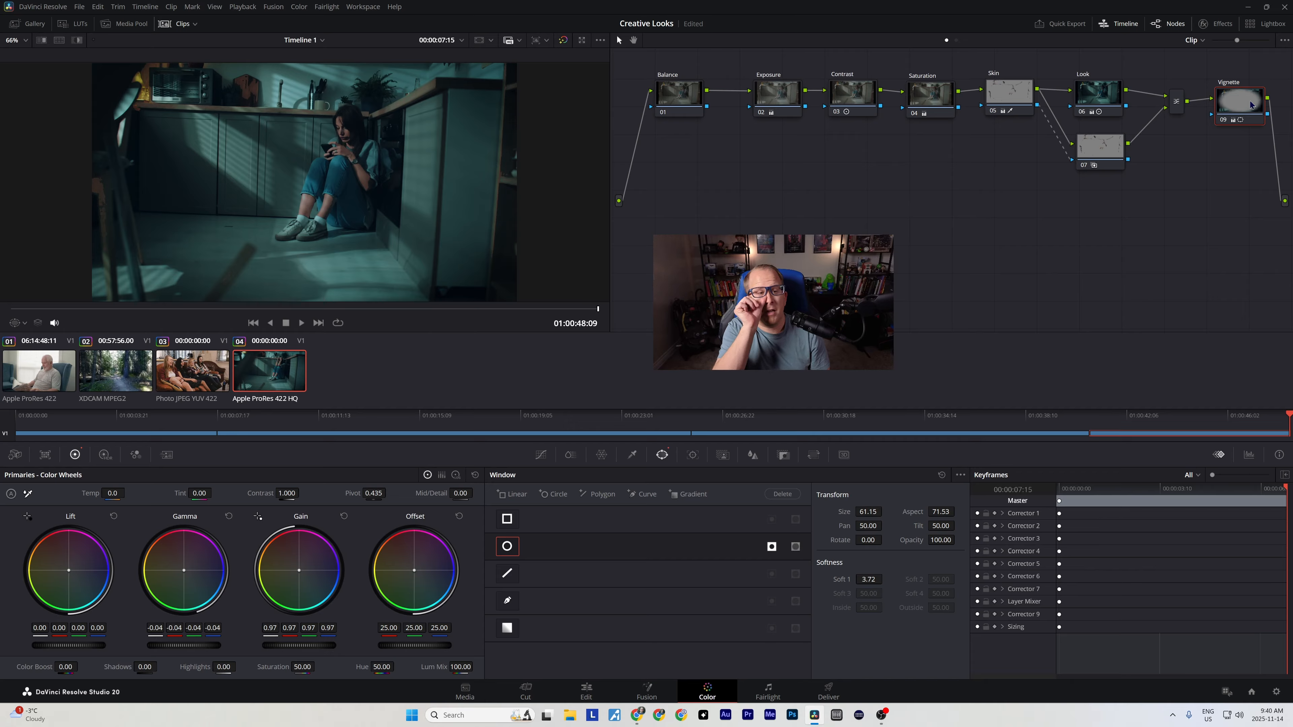
{"action": "key", "text": "ctrl+s"}
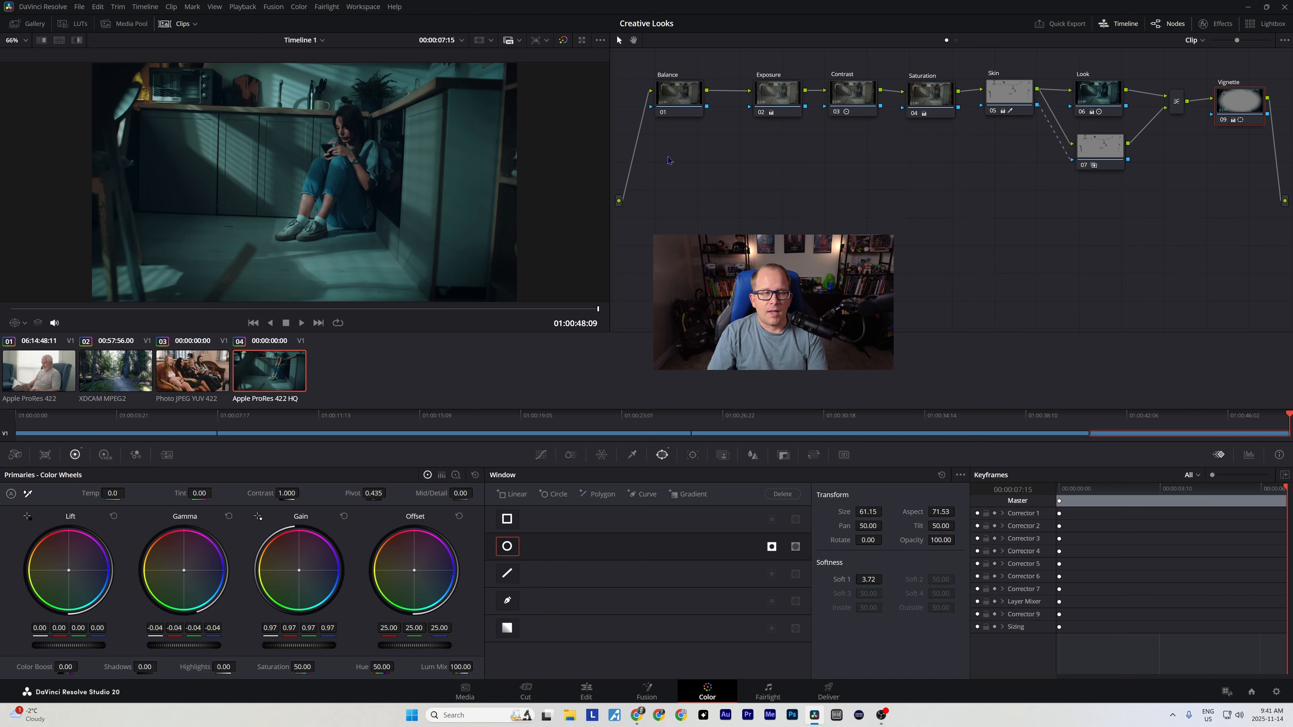
Step: Bypass all grades, disable the Look and Vignette nodes, and restore the grades to compare the original with the base correction
{"action": "left_click", "coordinate": [564, 41]}
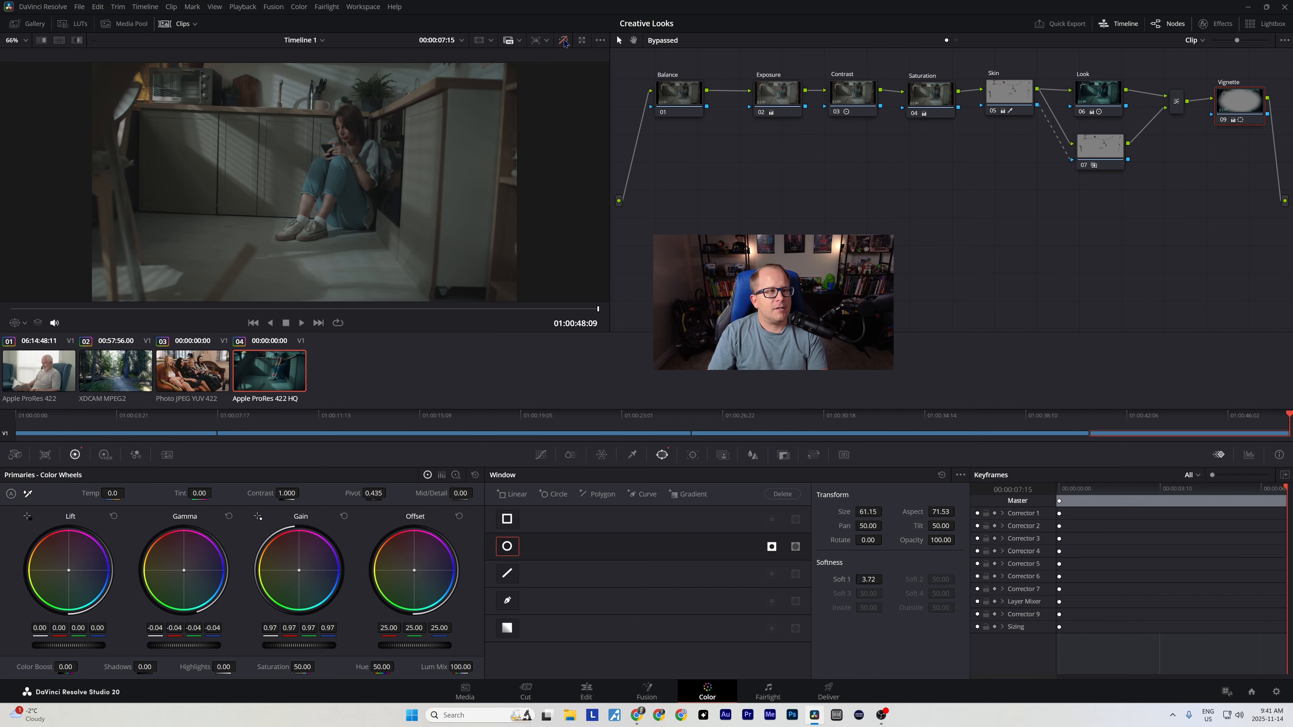
{"action": "left_click", "coordinate": [1099, 97]}
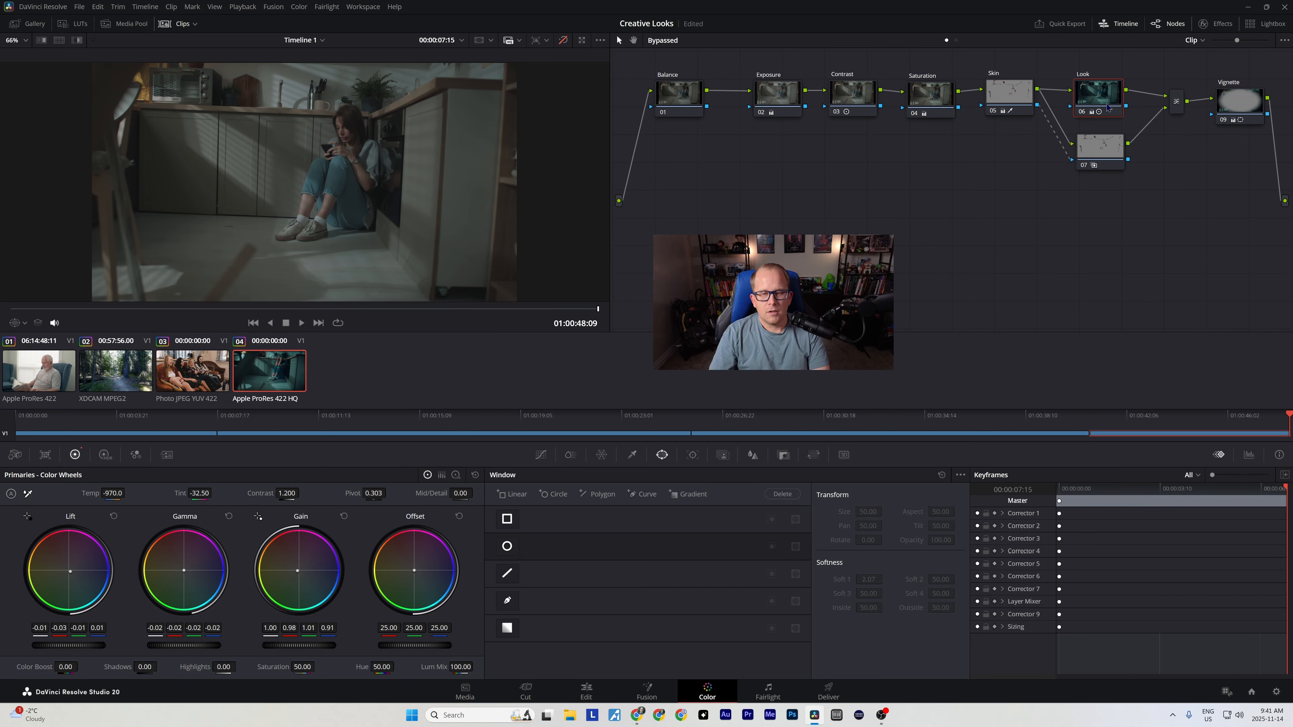
{"action": "key", "text": "ctrl+d"}
{"action": "left_click", "coordinate": [1227, 99]}
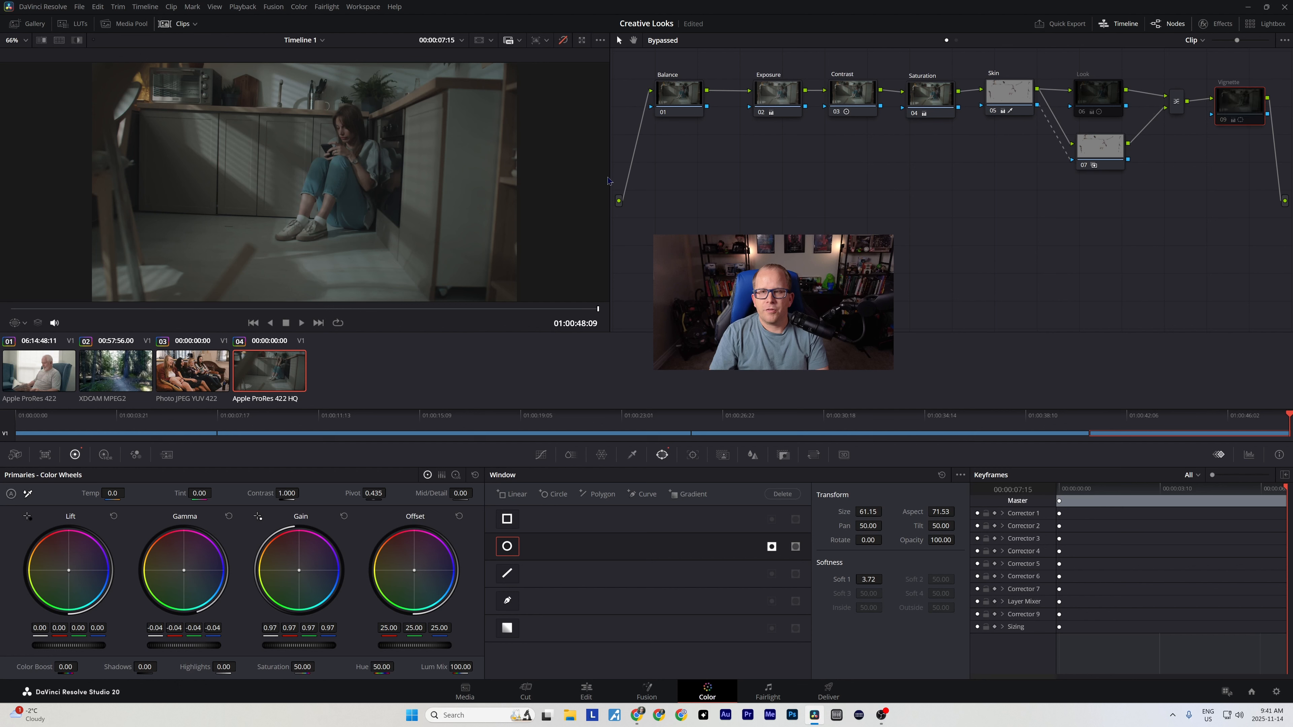
{"action": "left_click", "coordinate": [564, 41]}
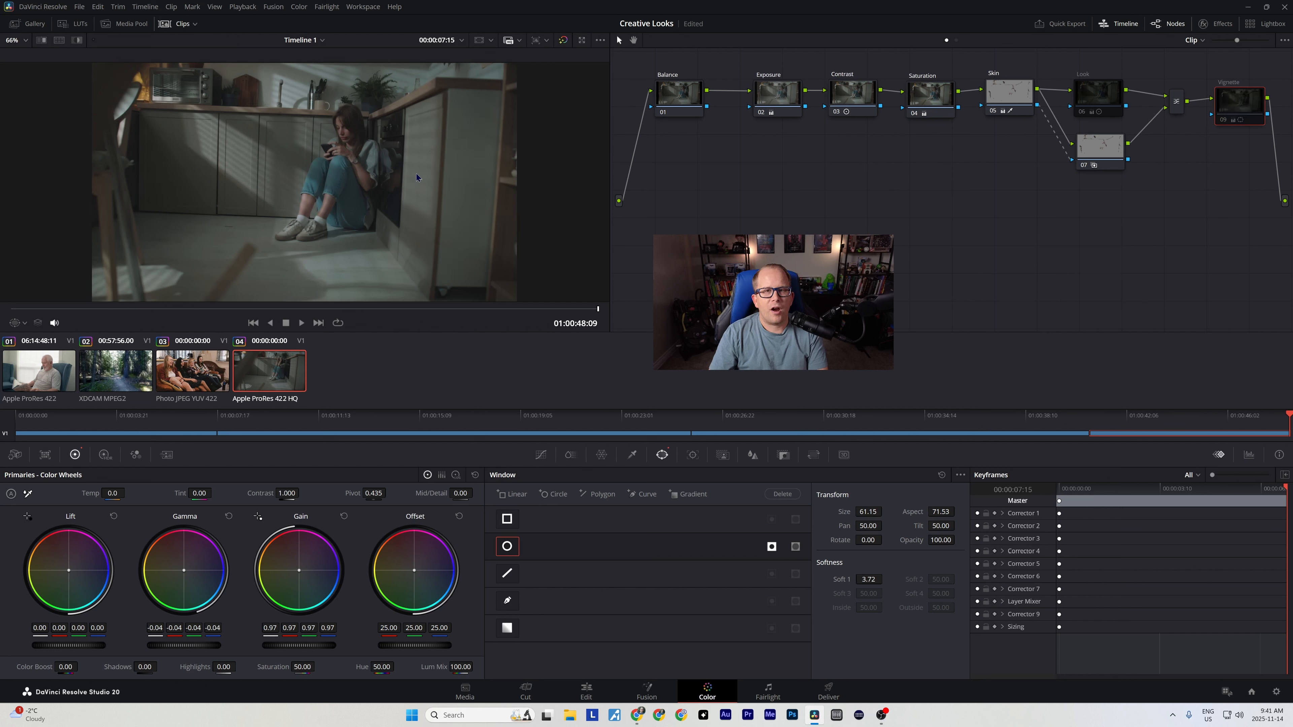
Step: Re-enable the Look node to compare the look with the base correction, and select the Vignette node
{"action": "left_click", "coordinate": [1095, 102]}
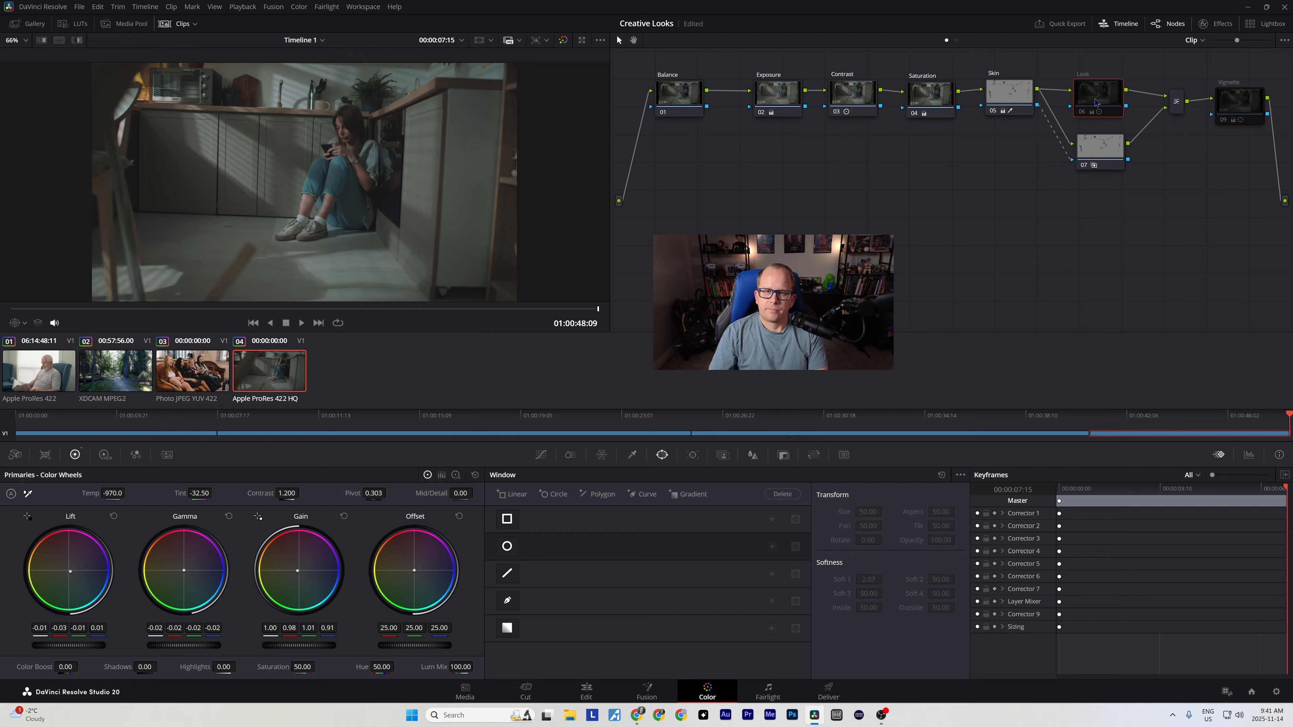
{"action": "key", "text": "ctrl+d"}
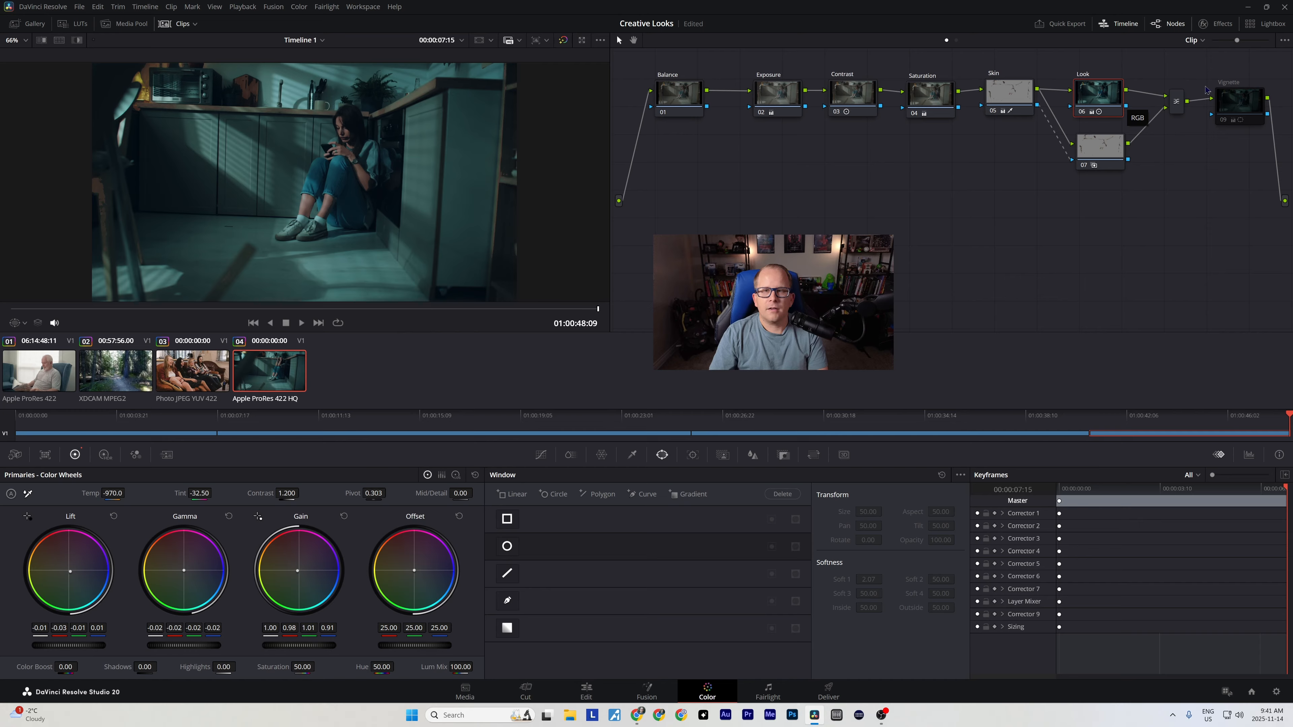
{"action": "left_click", "coordinate": [1243, 104]}
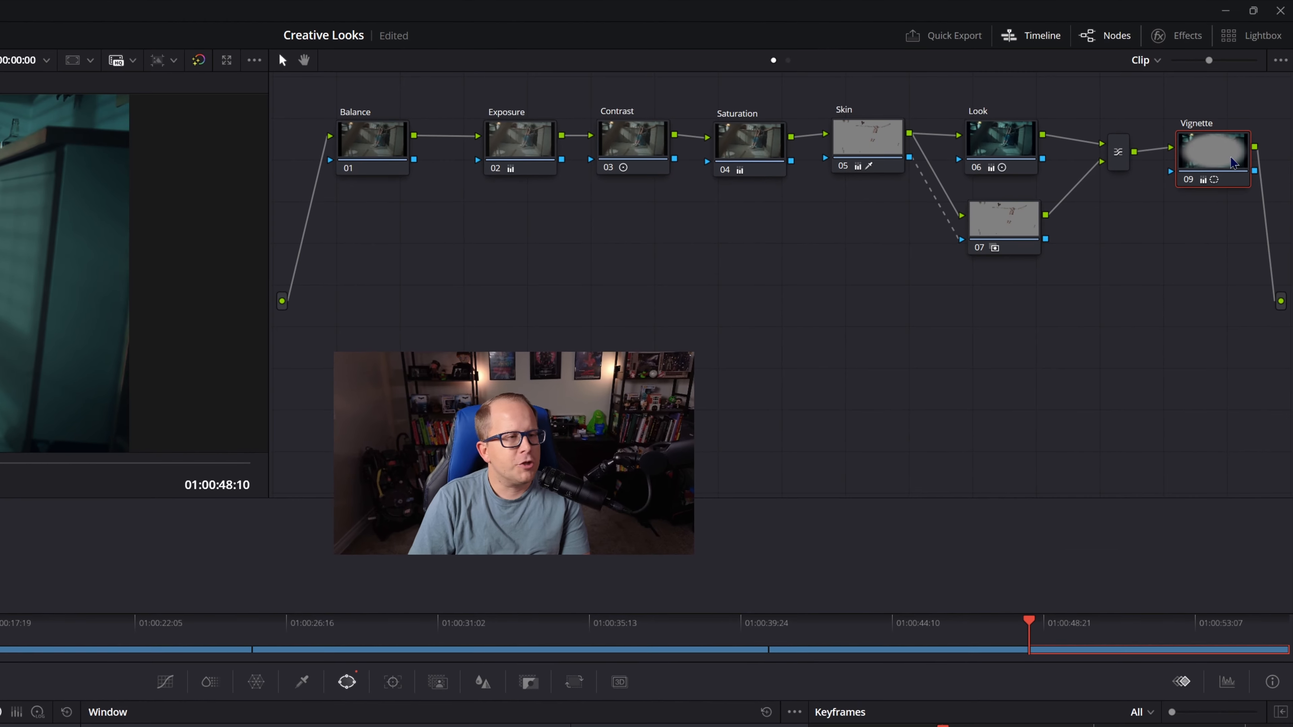
Step: Disable the Vignette node on the fifth clip and reset its Look node's grade
{"action": "key", "text": "ctrl+d"}
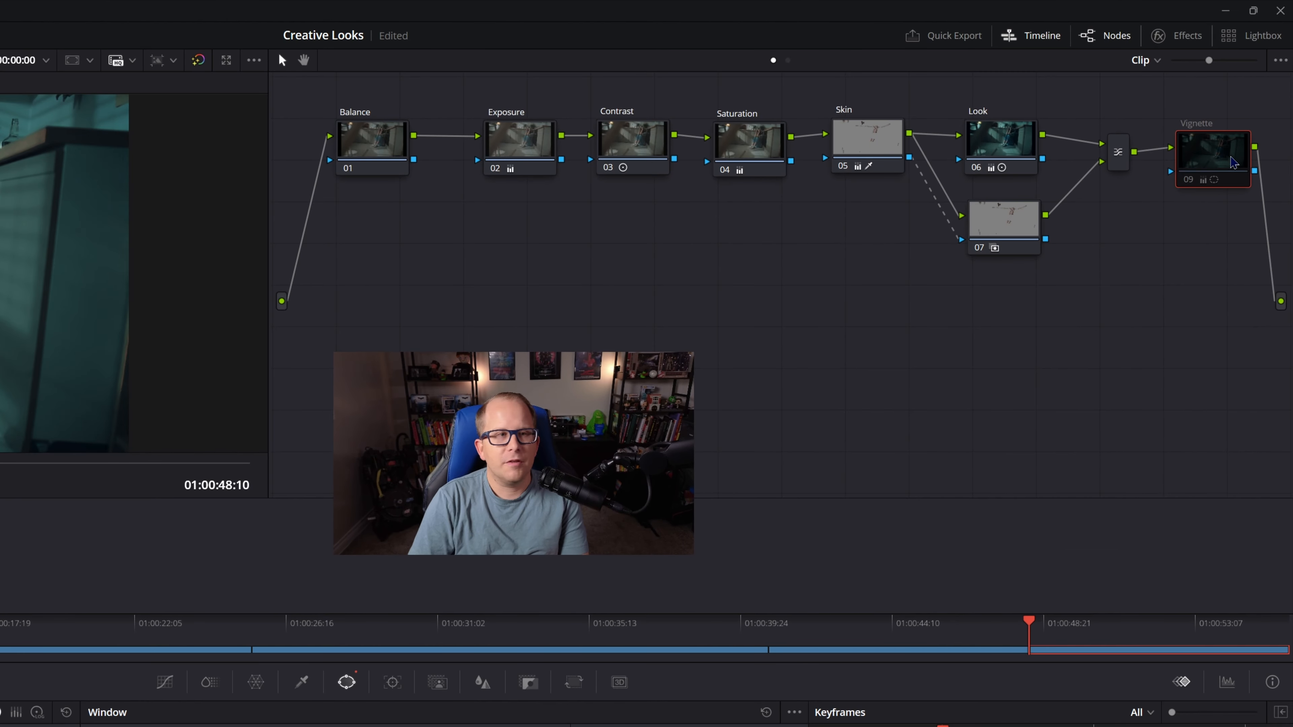
{"action": "right_click", "coordinate": [999, 147]}
{"action": "left_click", "coordinate": [1038, 152]}
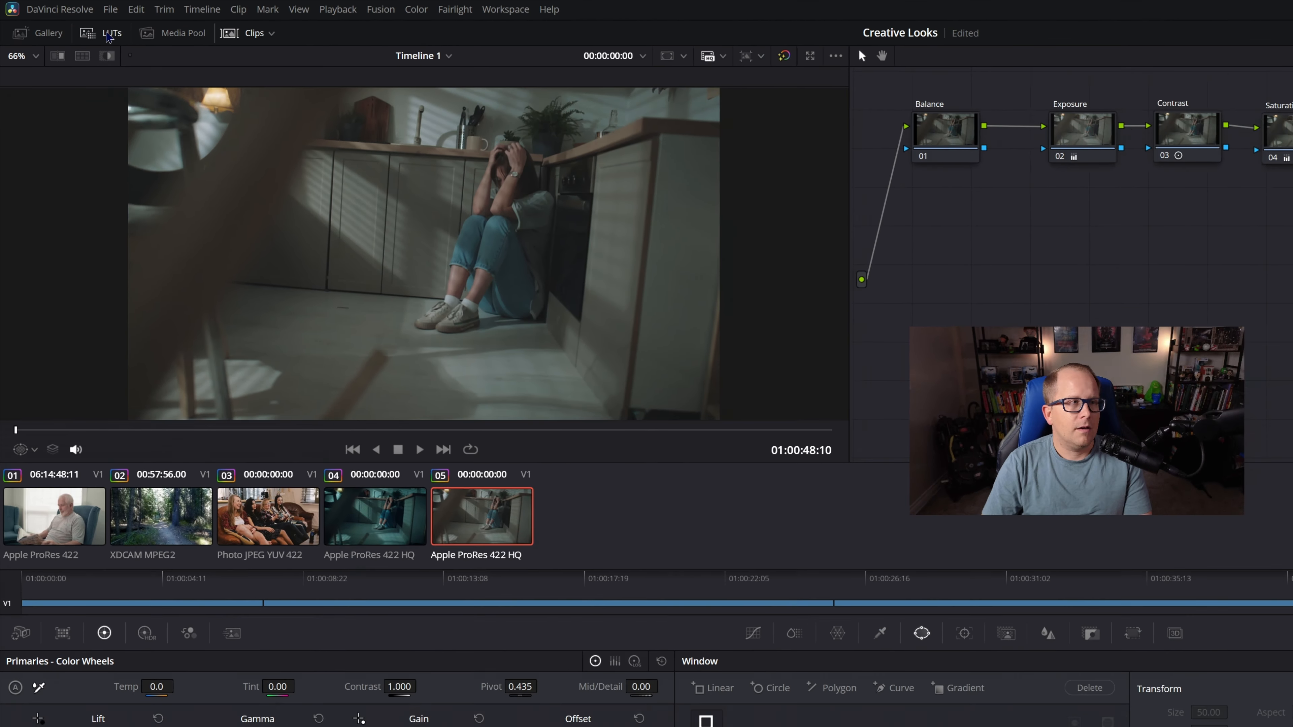
Step: Show the LUT browser and open the STANDARD folder of Triune Horror Luts
{"action": "left_click", "coordinate": [118, 37]}
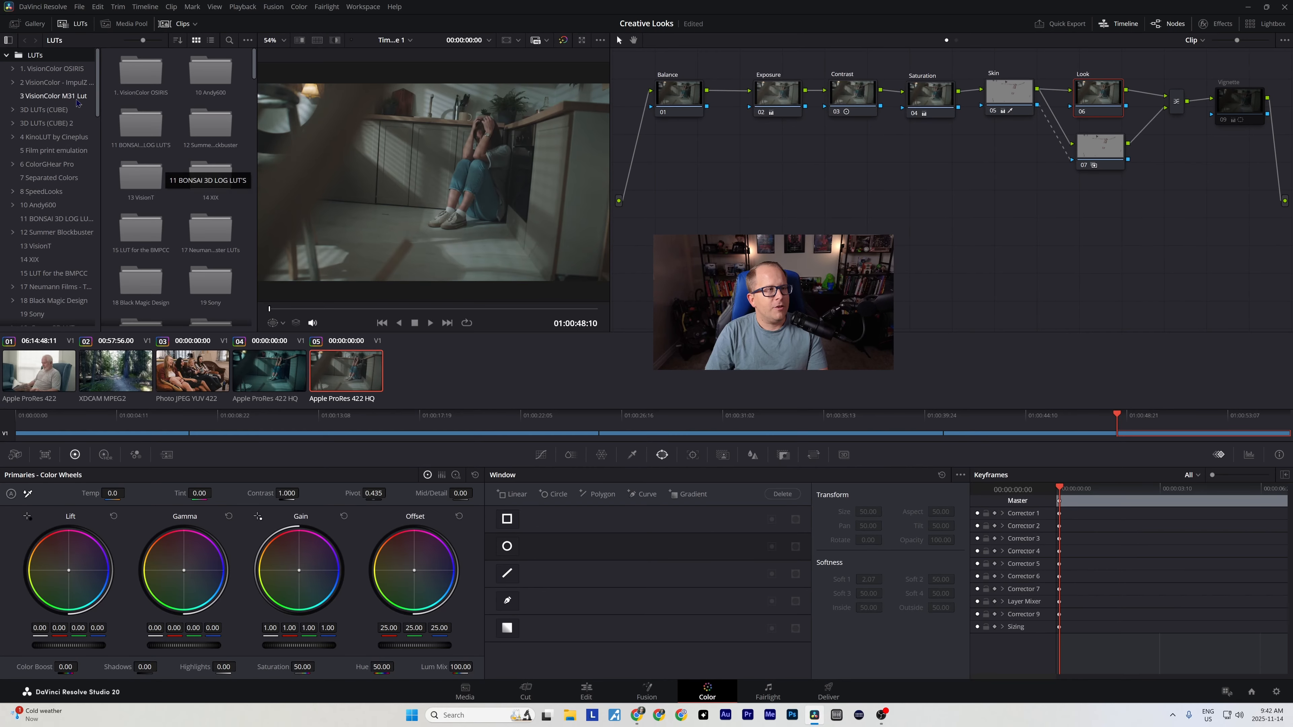
{"action": "scroll", "coordinate": [59, 135], "scroll_direction": "down", "scroll_amount": 5}
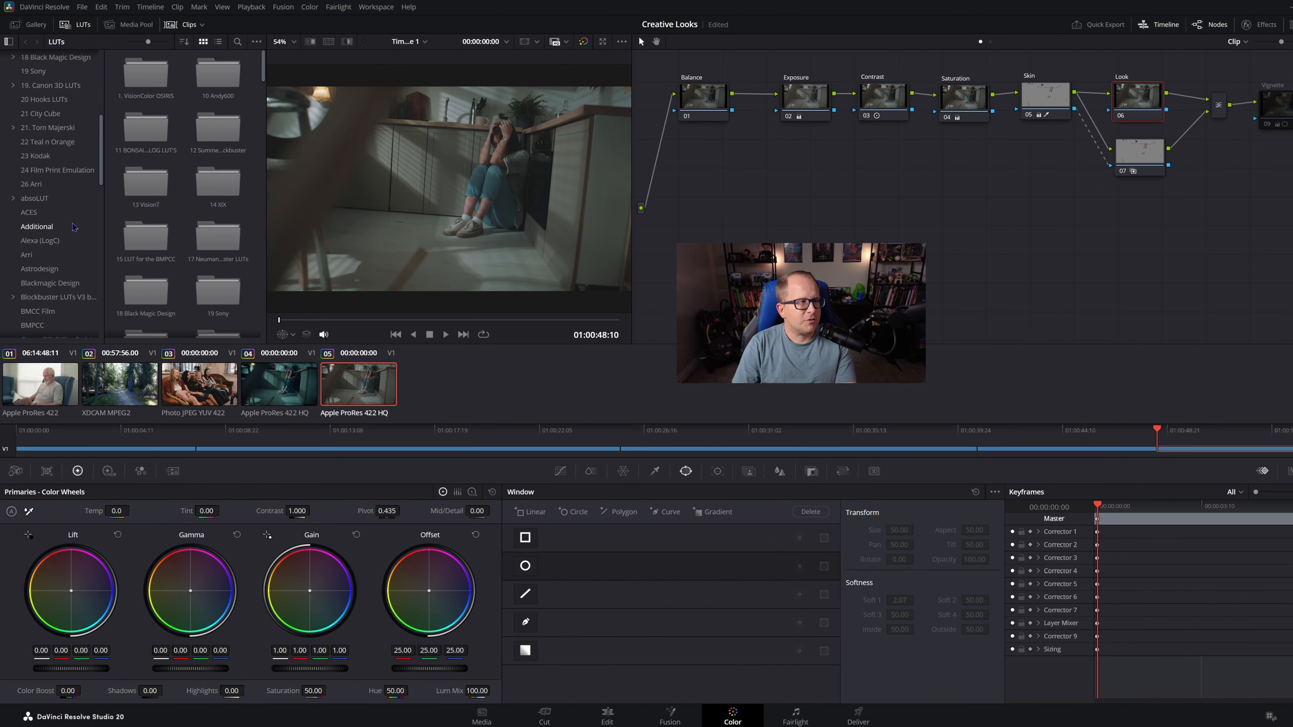
{"action": "scroll", "coordinate": [72, 219], "scroll_direction": "down", "scroll_amount": 5}
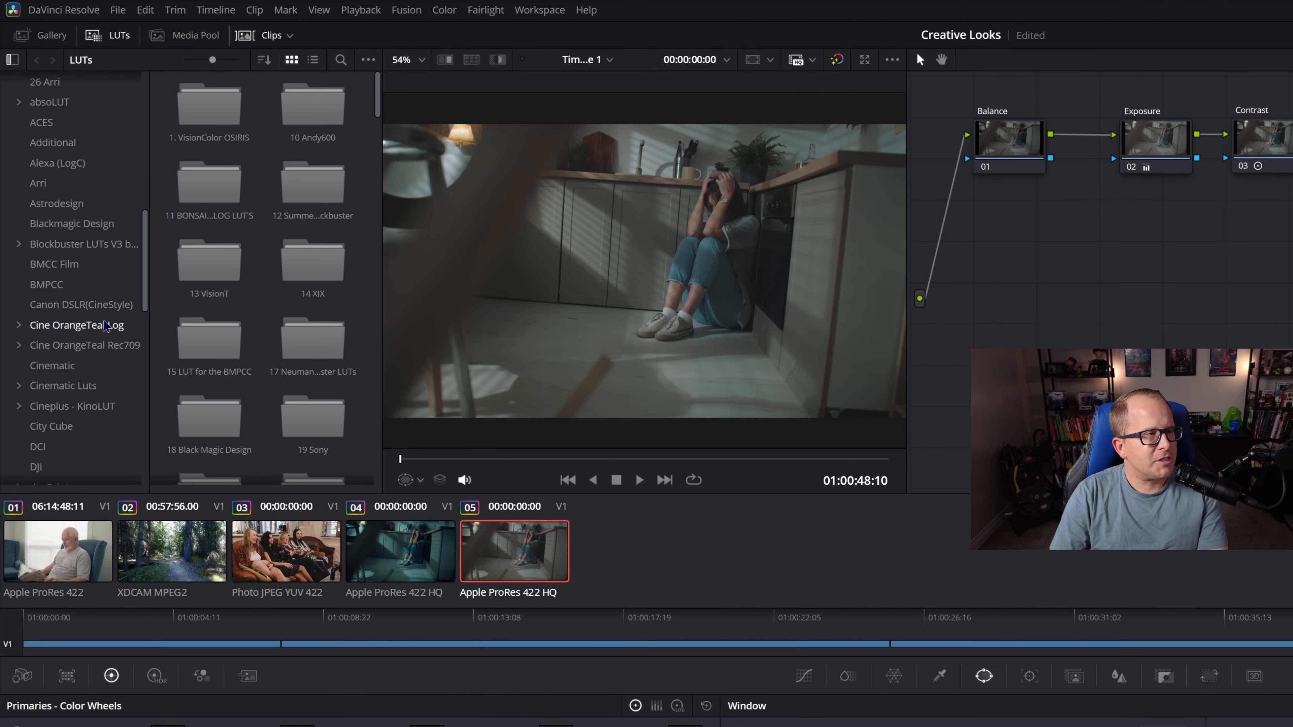
{"action": "scroll", "coordinate": [108, 329], "scroll_direction": "down", "scroll_amount": 4}
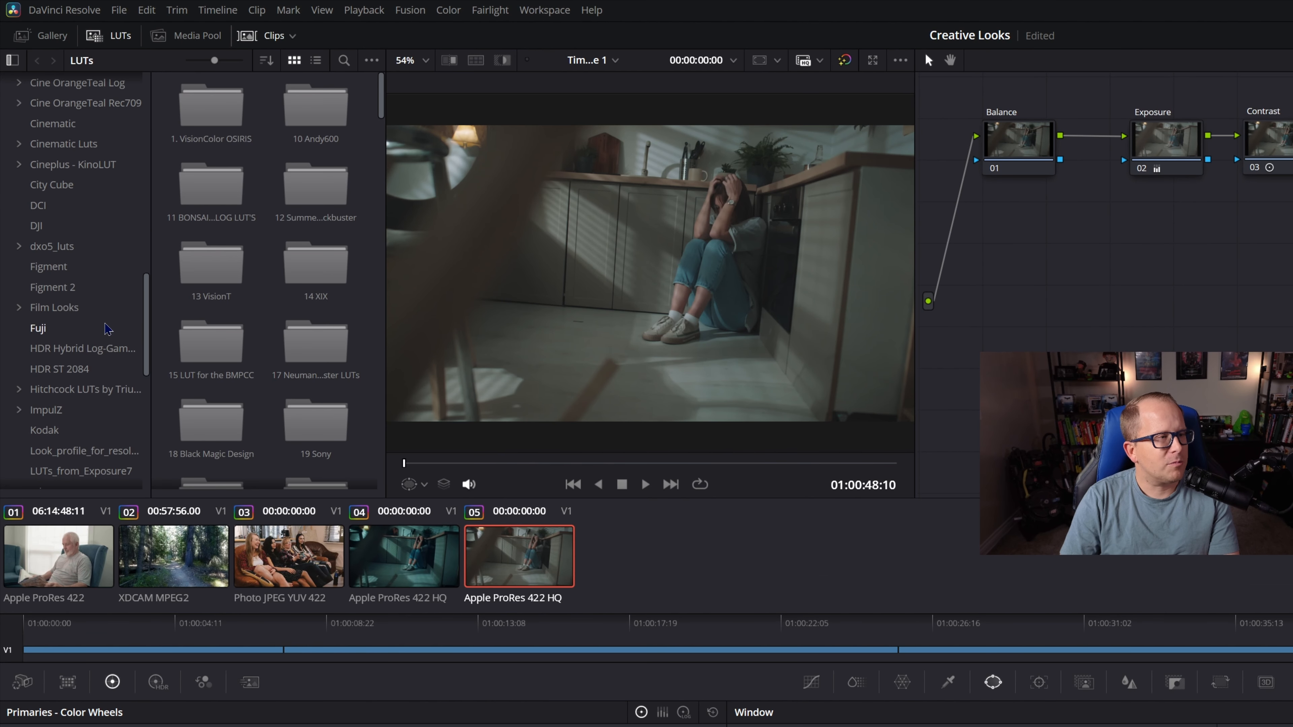
{"action": "scroll", "coordinate": [108, 329], "scroll_direction": "down", "scroll_amount": 2}
{"action": "scroll", "coordinate": [108, 328], "scroll_direction": "down", "scroll_amount": 5}
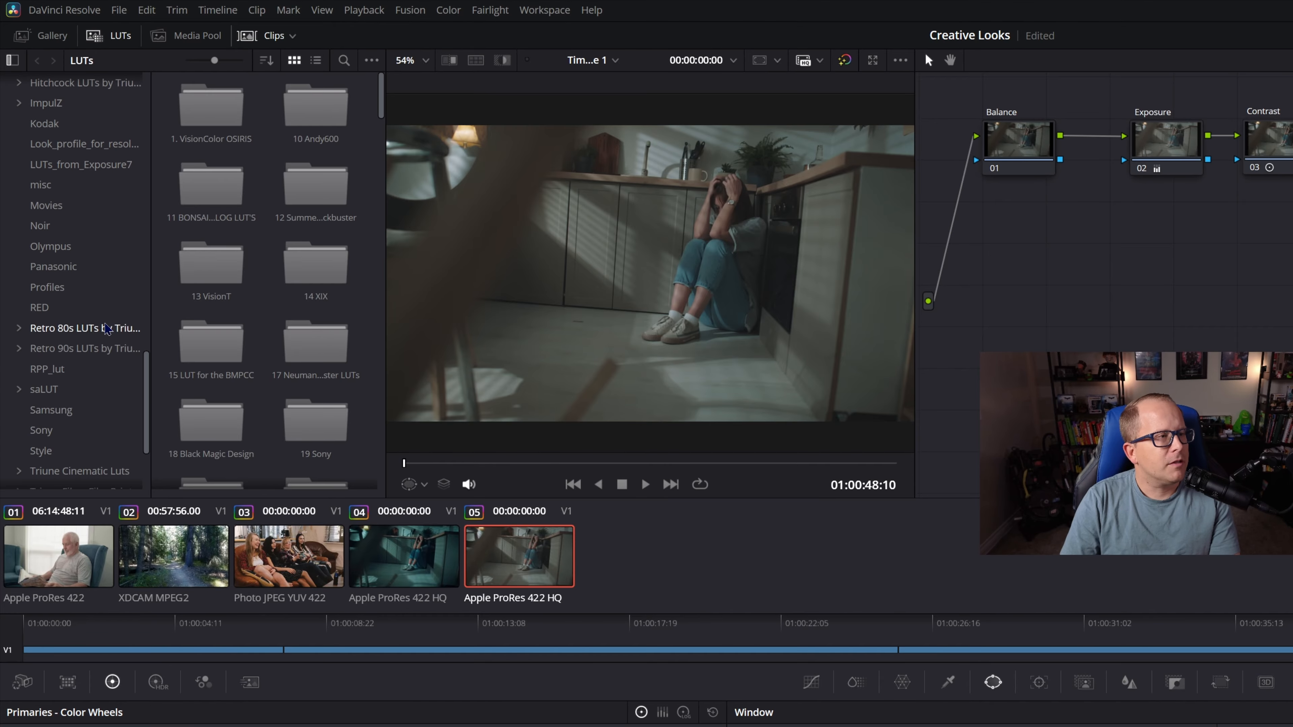
{"action": "scroll", "coordinate": [108, 329], "scroll_direction": "down", "scroll_amount": 2}
{"action": "left_click", "coordinate": [102, 451]}
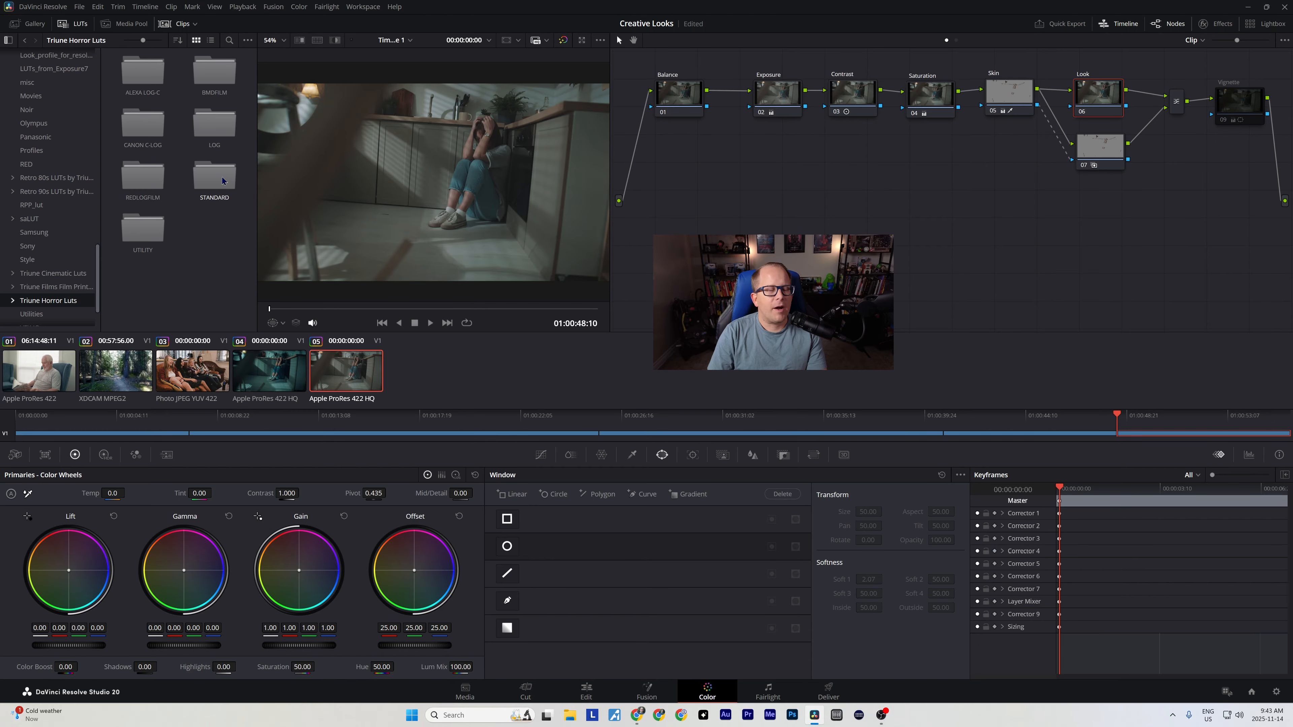
{"action": "double_click", "coordinate": [223, 177]}
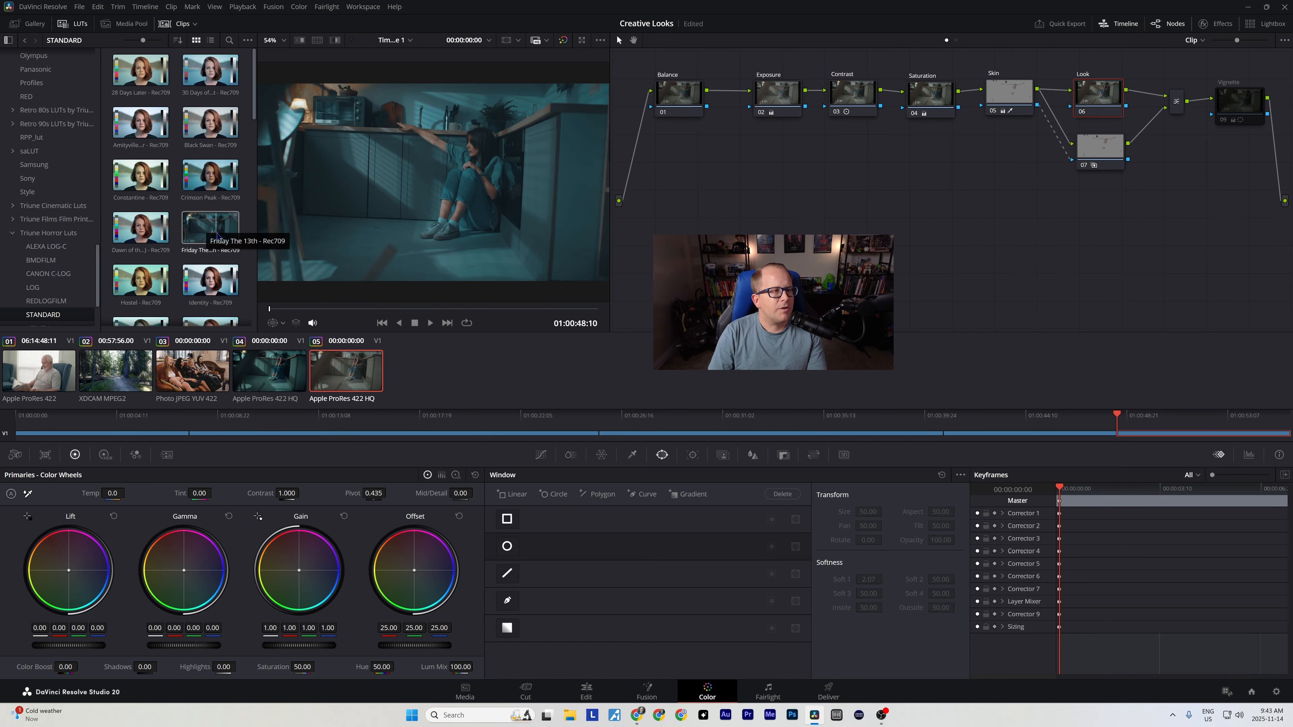
Step: Preview the Rec709 horror LUTs on the clip and apply Let The Right One In (Morse) - Rec709 to the Look node
{"action": "scroll", "coordinate": [214, 239], "scroll_direction": "down", "scroll_amount": 3}
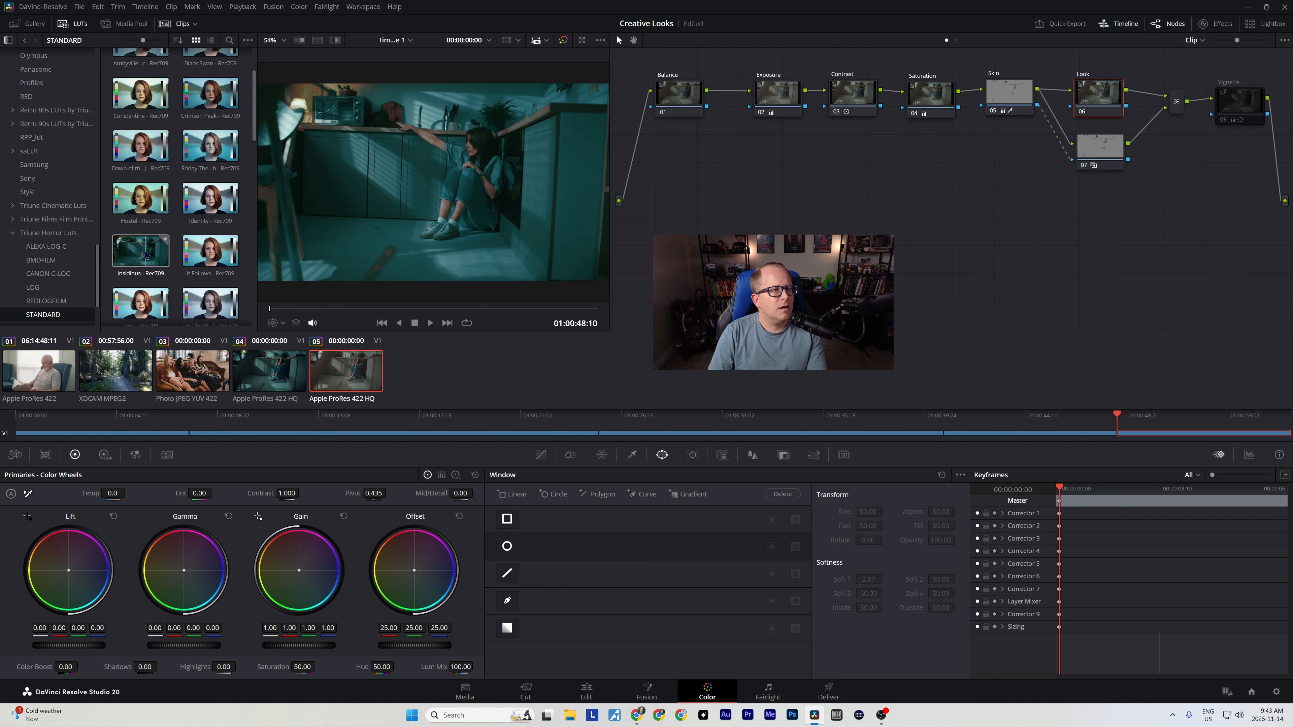
{"action": "scroll", "coordinate": [153, 253], "scroll_direction": "down", "scroll_amount": 3}
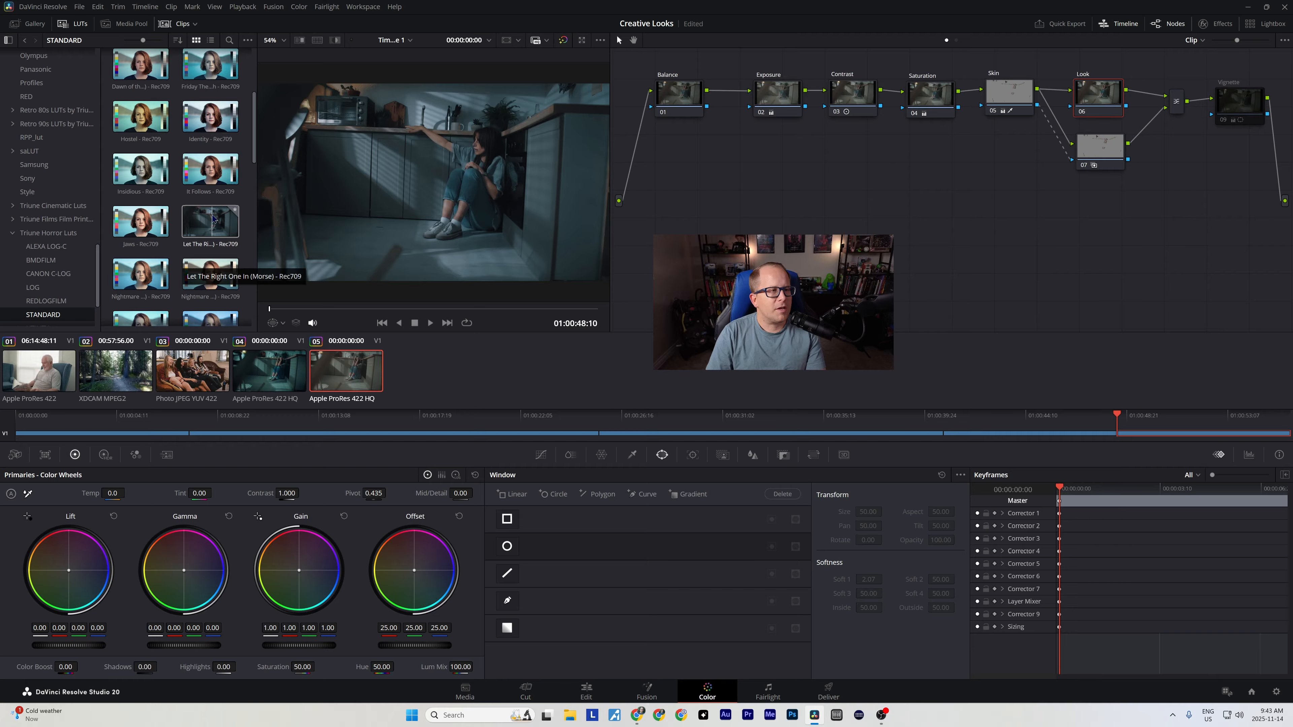
{"action": "left_click_drag", "start_coordinate": [214, 220], "coordinate": [1103, 96]}
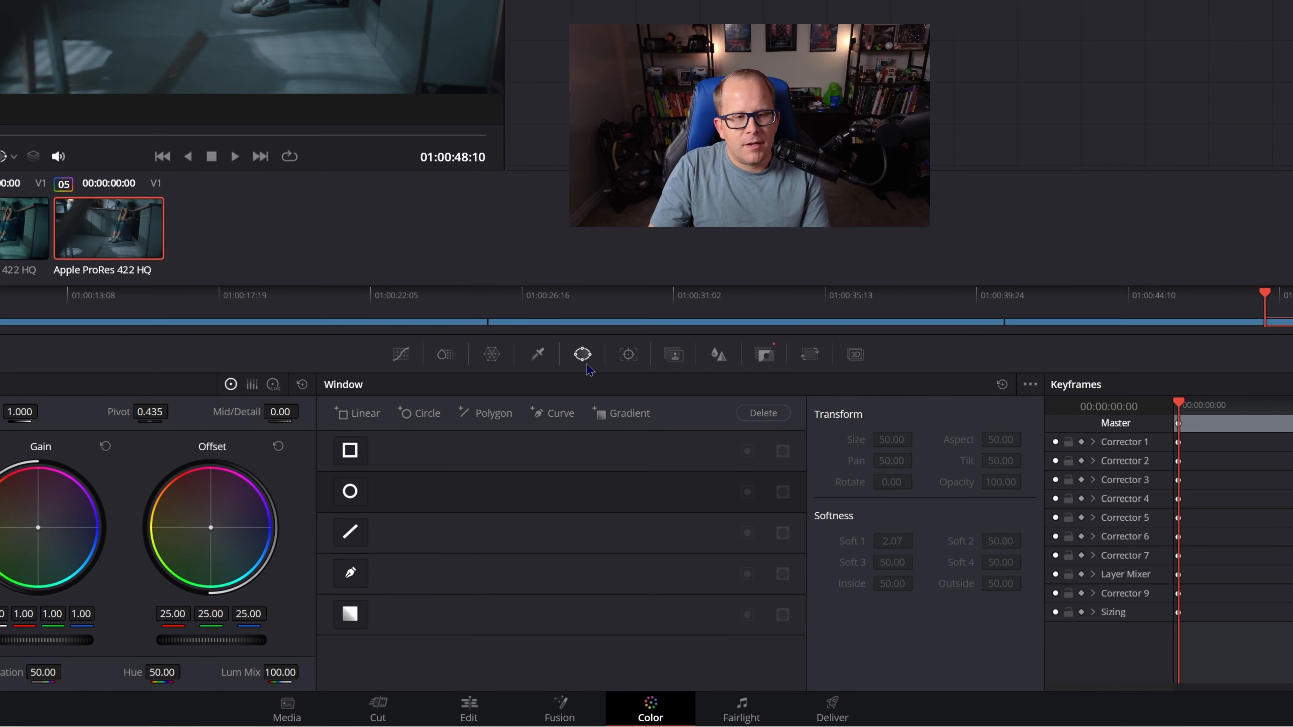
Step: Vary the Look node's Key Output Gain down to 0.000 and return it to 1.000 to compare the LUT's strength
{"action": "left_click", "coordinate": [769, 359]}
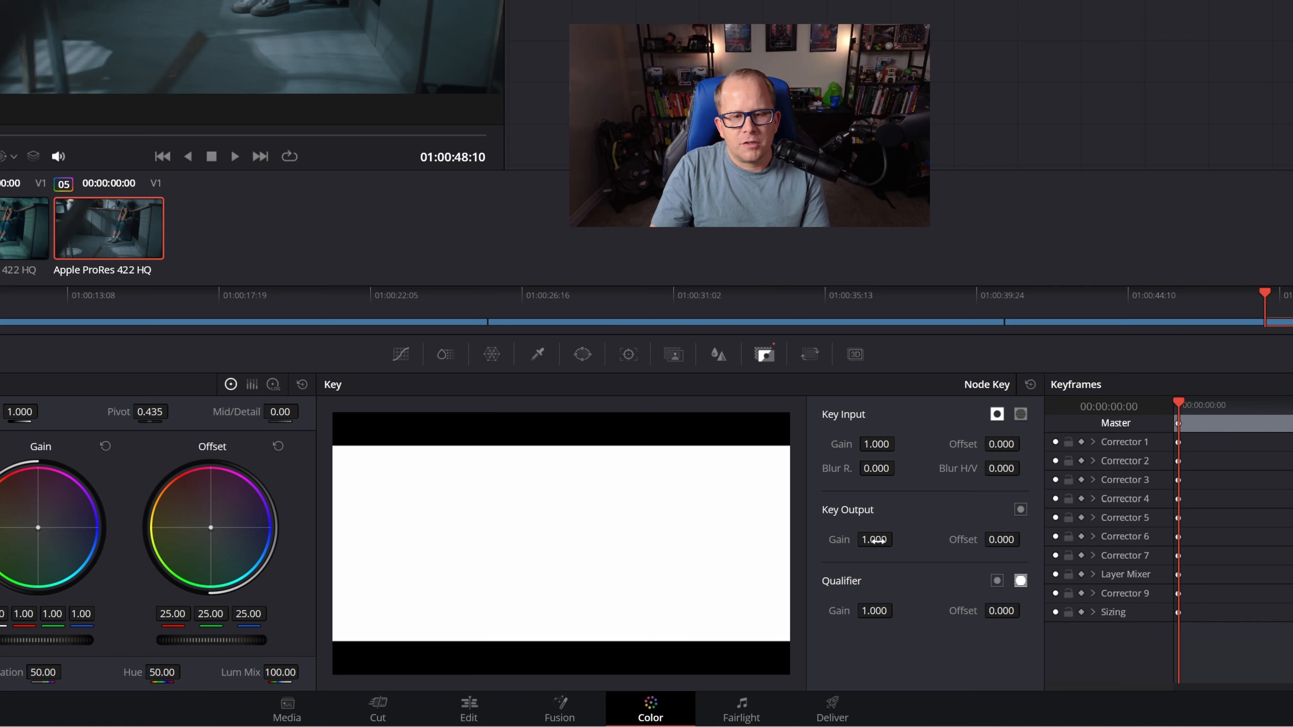
{"action": "left_click_drag", "start_coordinate": [875, 539], "coordinate": [896, 540]}
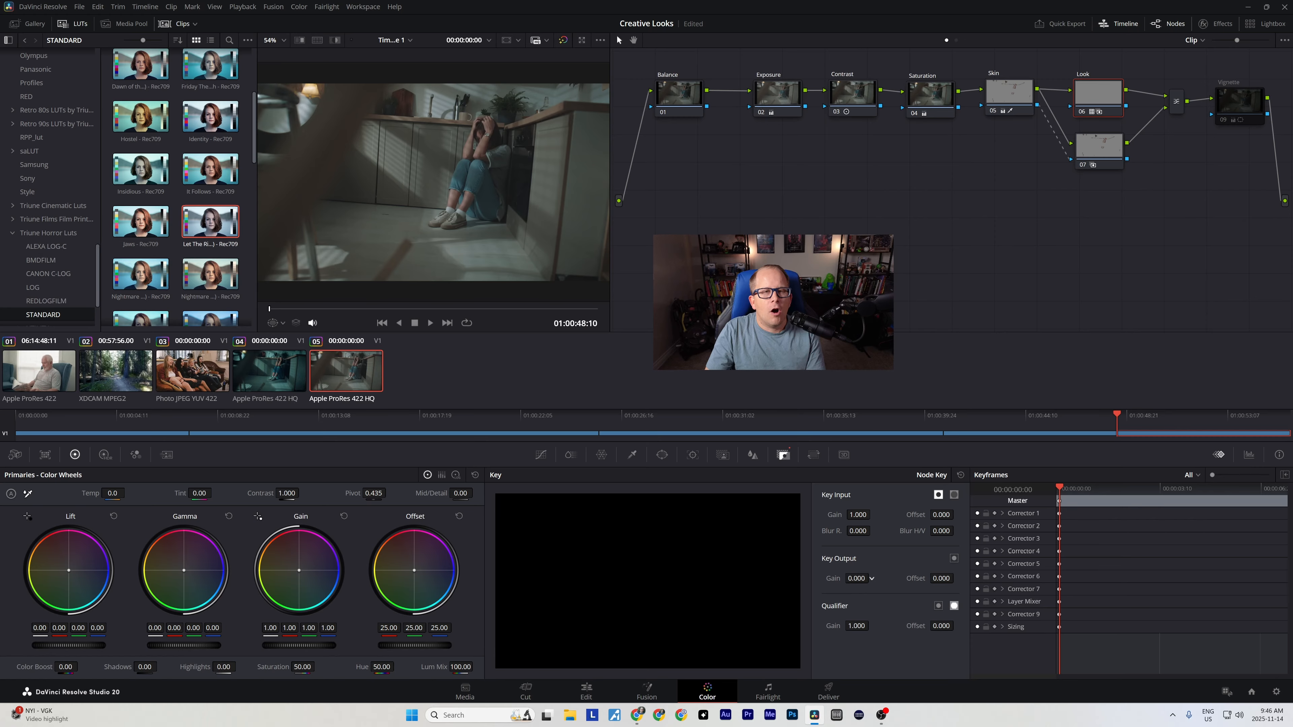
{"action": "left_click_drag", "start_coordinate": [871, 579], "coordinate": [872, 578]}
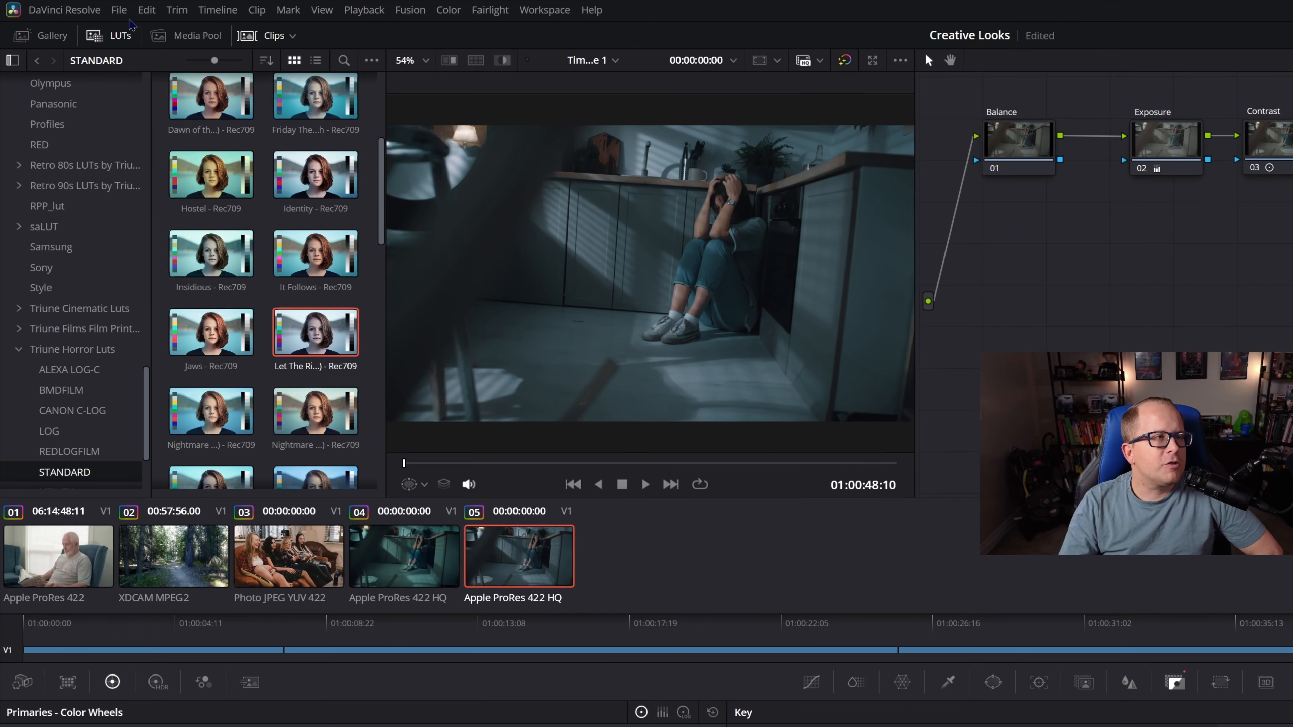
Step: Open the LUT folder from the project's Color Management settings, examine its LUT subfolders, and close the folder window
{"action": "left_click", "coordinate": [79, 6]}
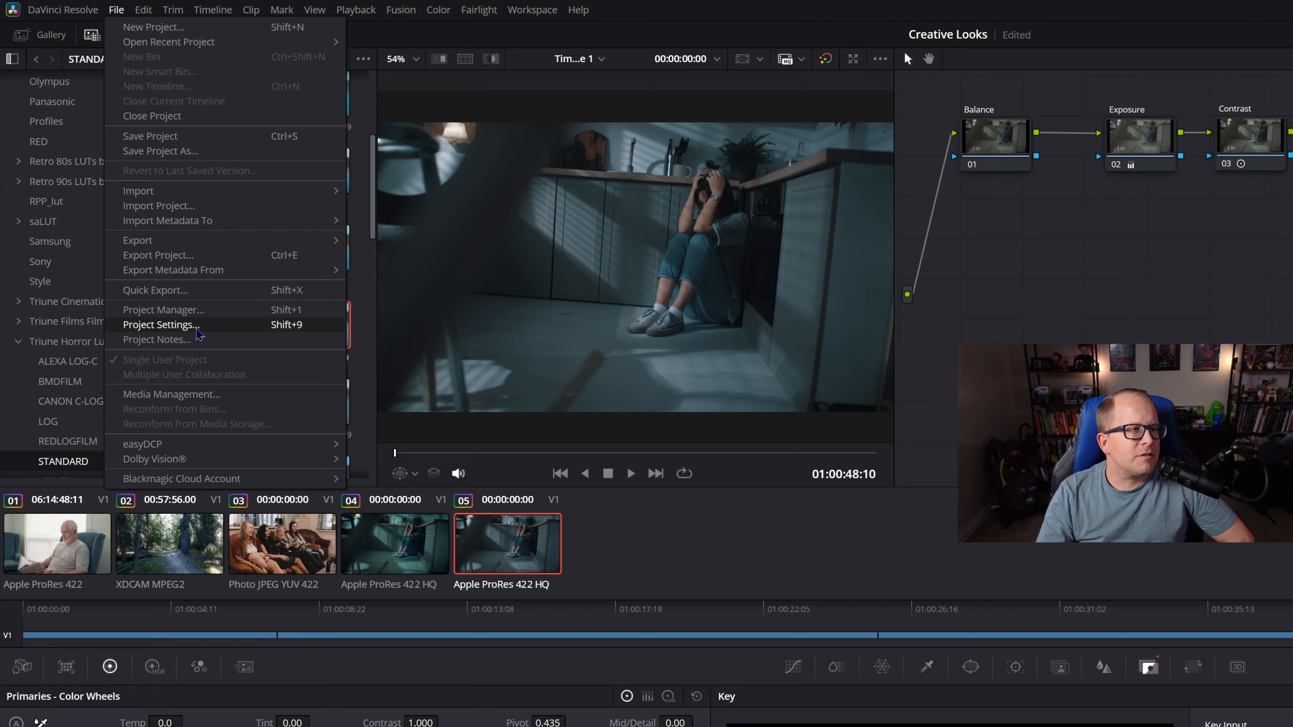
{"action": "left_click", "coordinate": [196, 330]}
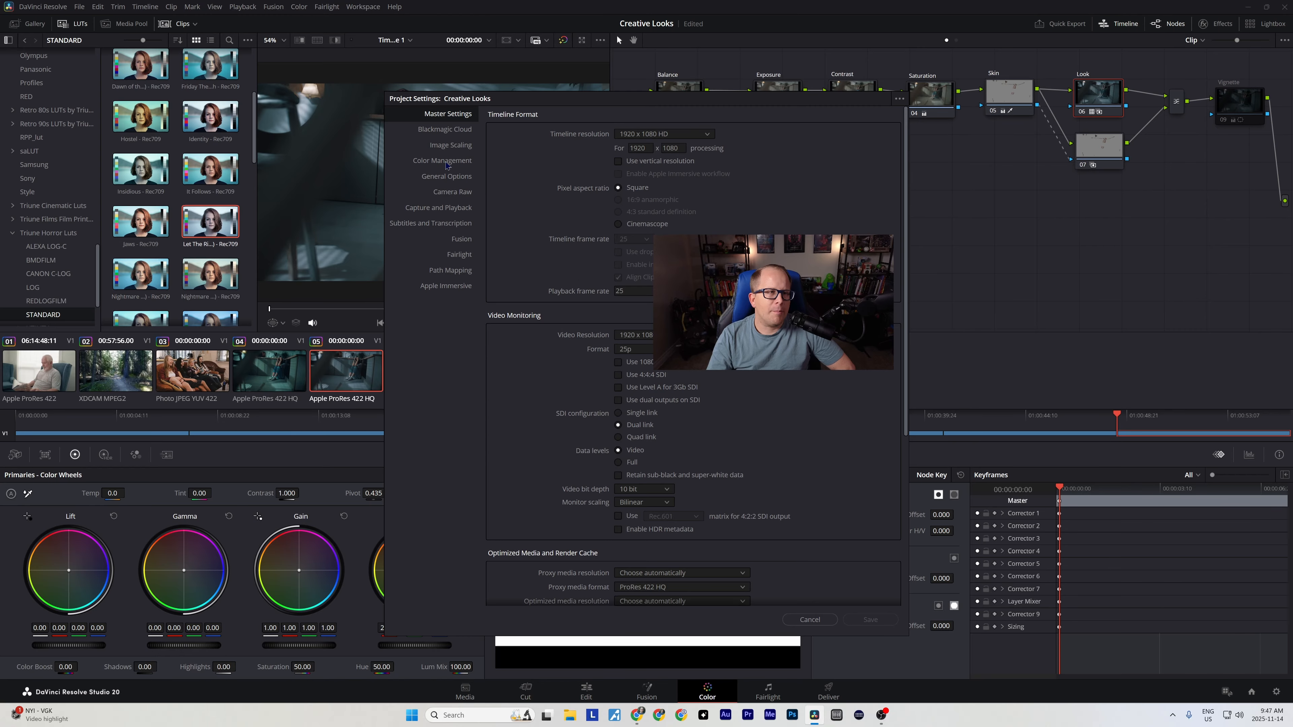
{"action": "left_click", "coordinate": [442, 161]}
{"action": "scroll", "coordinate": [692, 357], "scroll_direction": "down", "scroll_amount": 1}
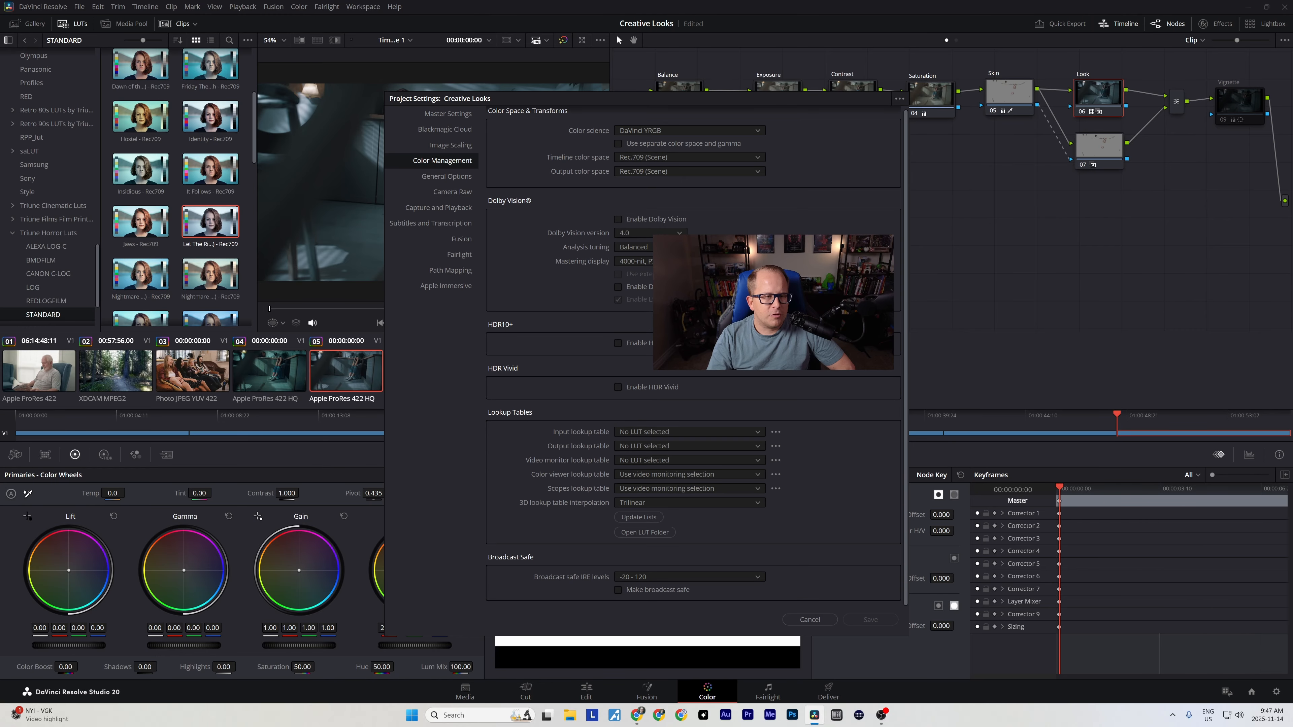
{"action": "left_click", "coordinate": [653, 535]}
{"action": "left_click_drag", "start_coordinate": [743, 142], "coordinate": [174, 134]}
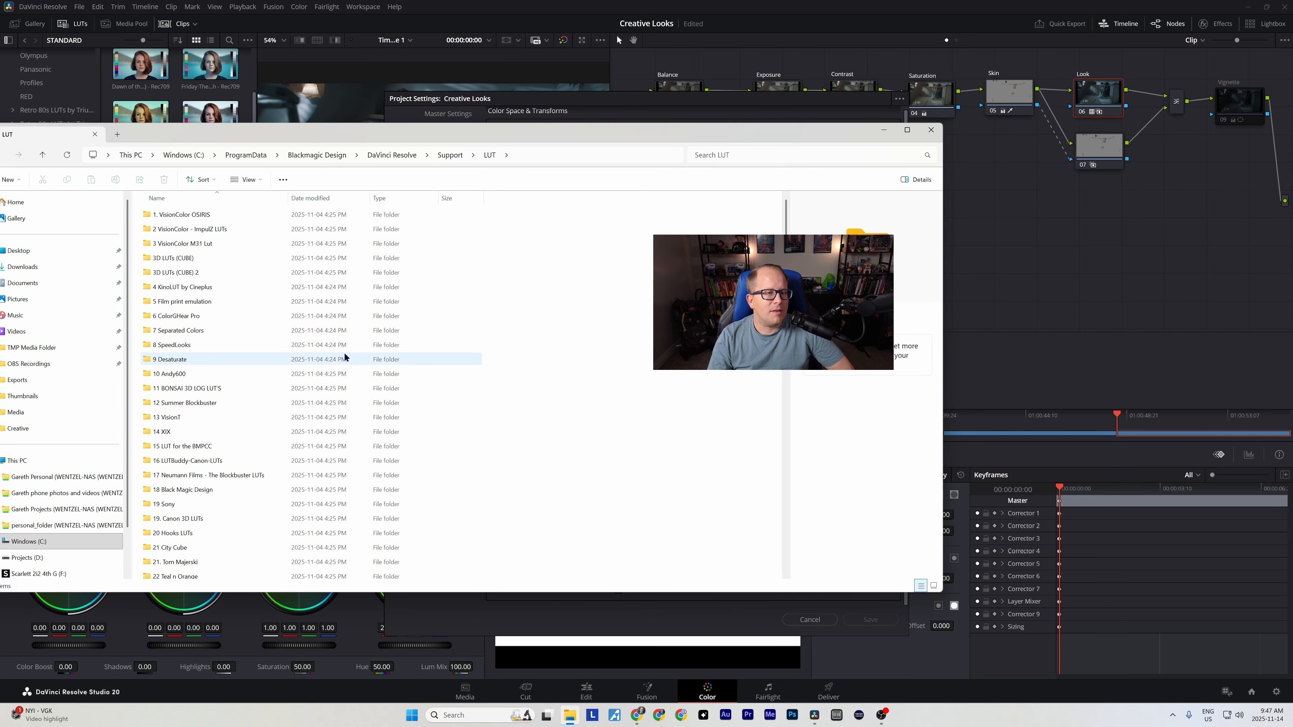
{"action": "left_click", "coordinate": [930, 131]}
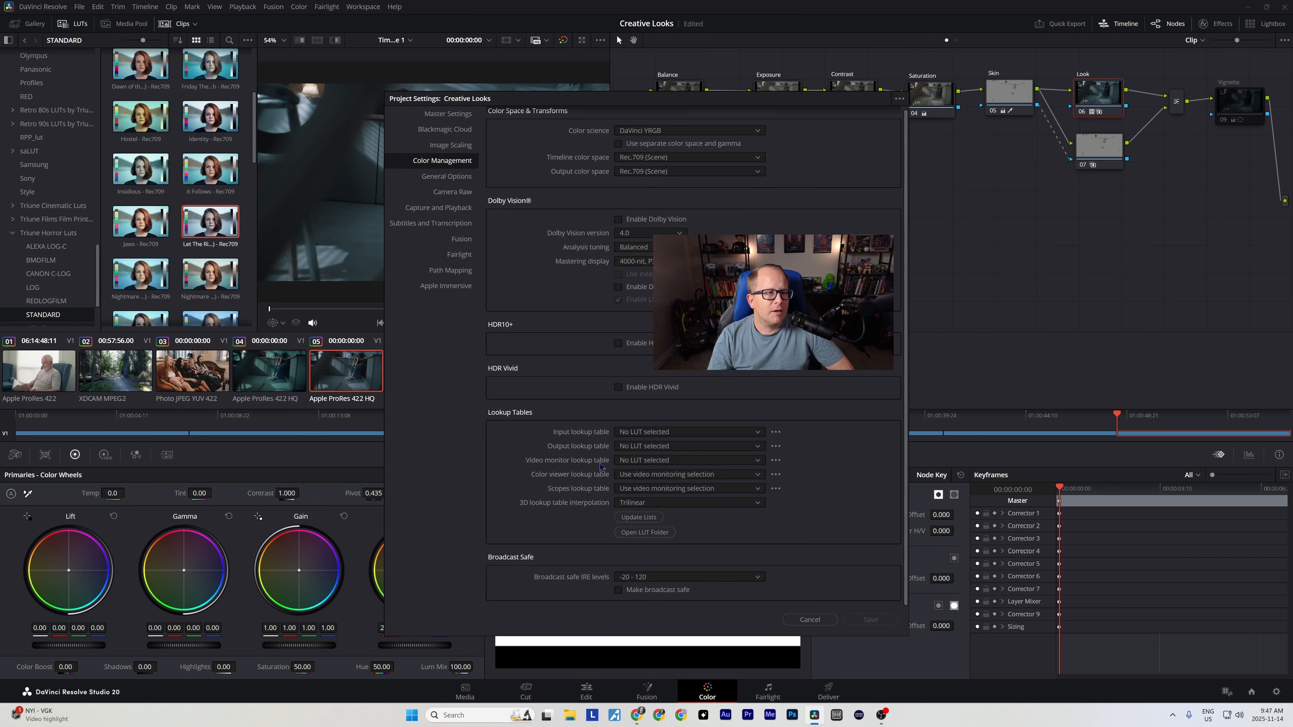
Step: Update the project's lookup table lists and close Project Settings without saving
{"action": "left_click", "coordinate": [641, 518]}
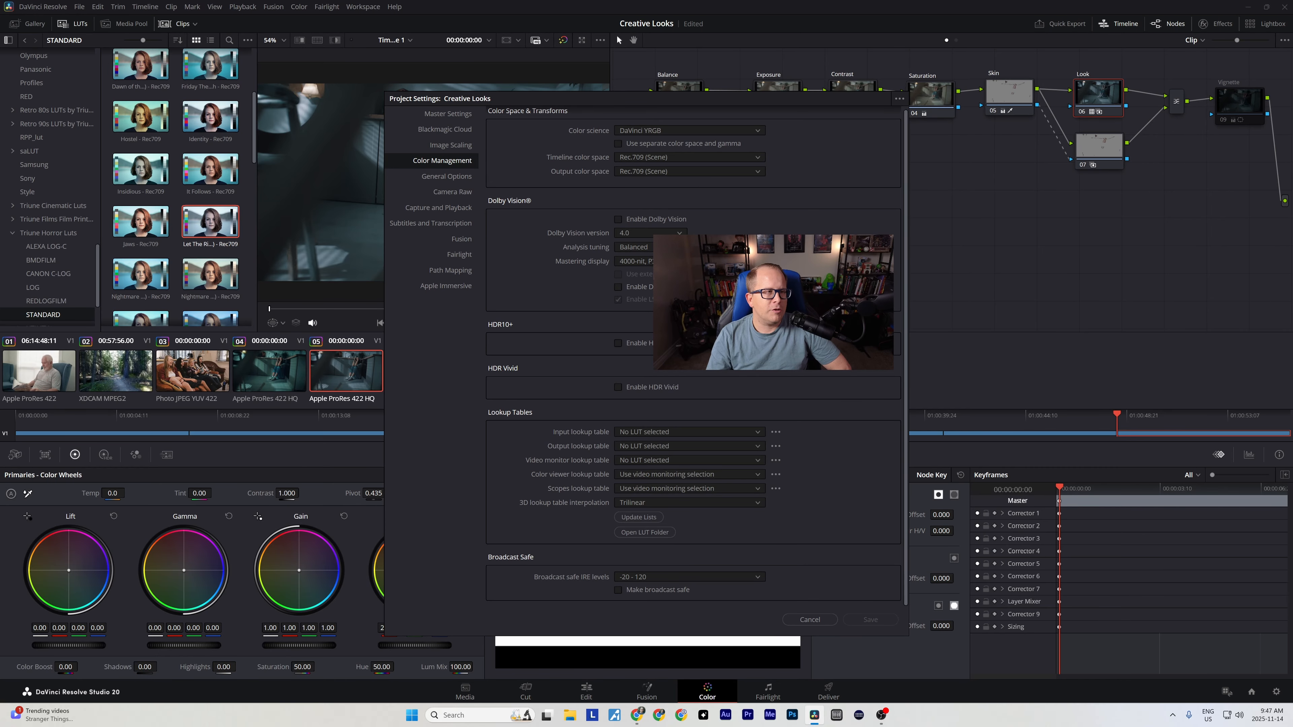
{"action": "left_click", "coordinate": [810, 620]}
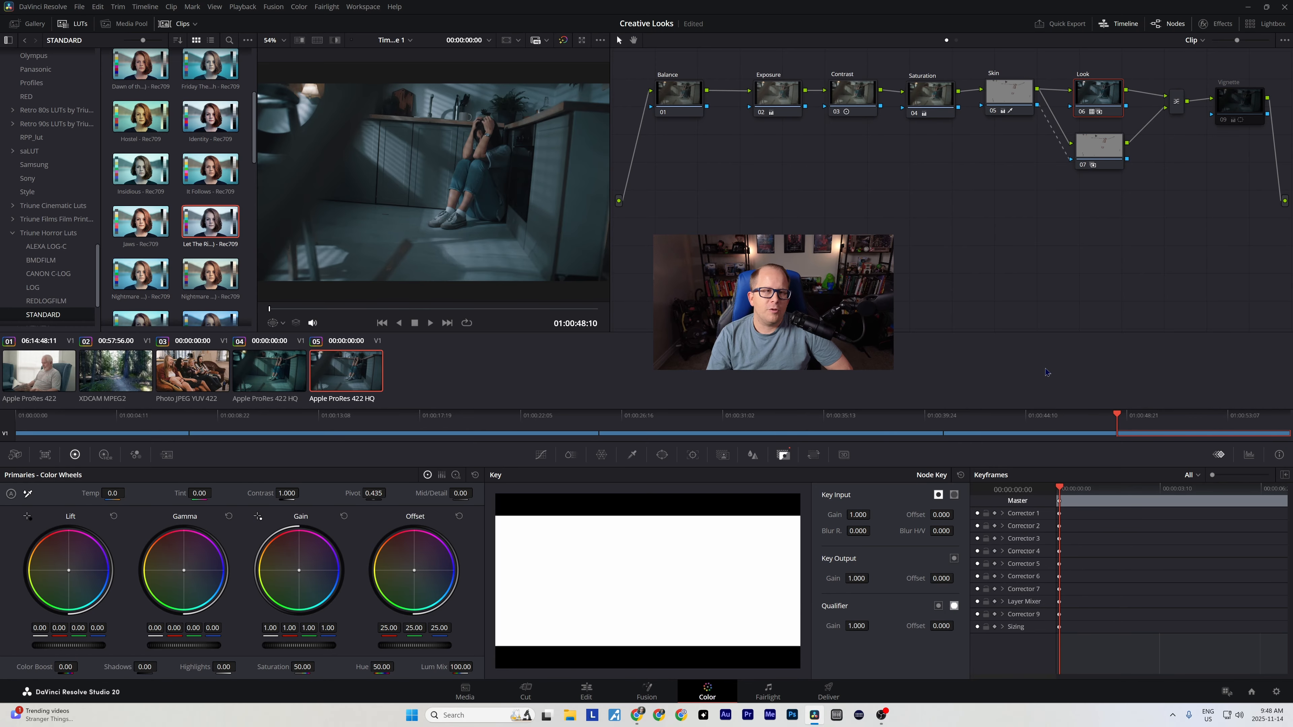